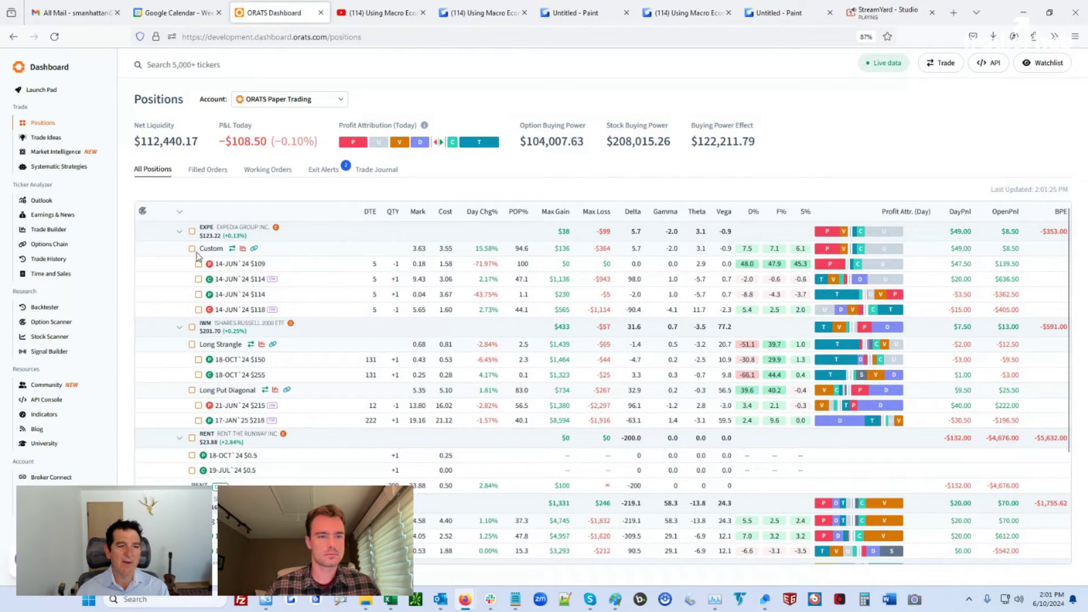
Highlight the EXPE Custom position's cost and mark, view its legs and payoff analysis, and deselect the position.
left_click_drag(453, 252, 441, 253)
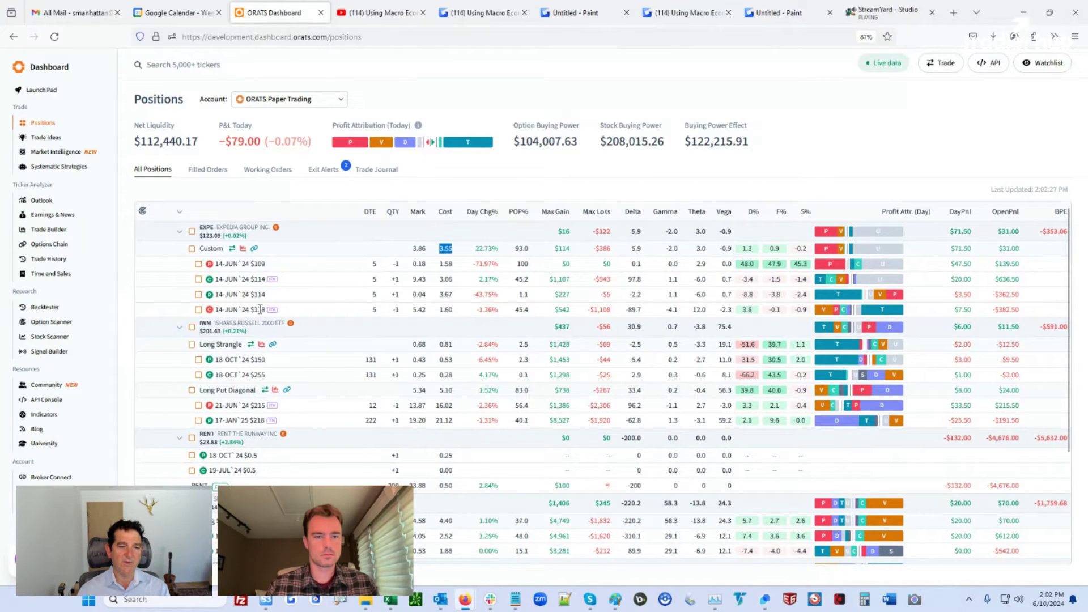
double_click(419, 248)
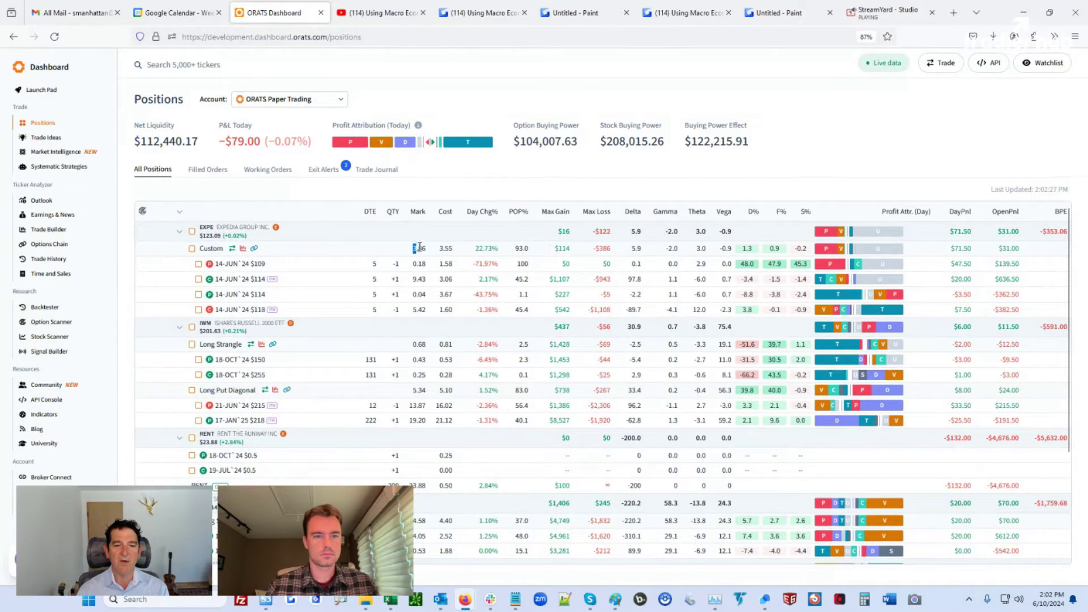
left_click(192, 249)
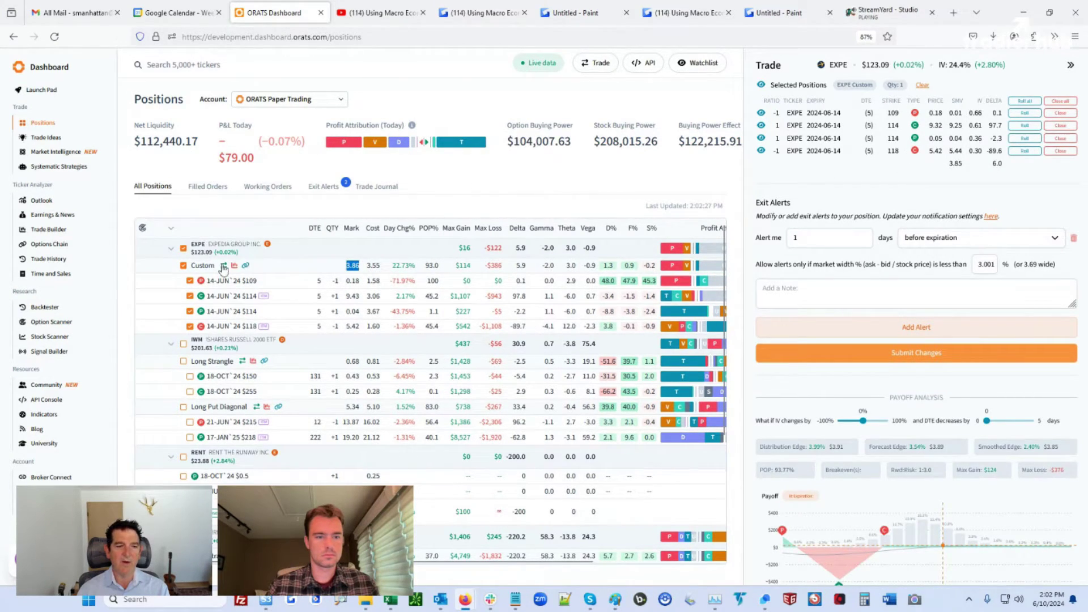
left_click(183, 248)
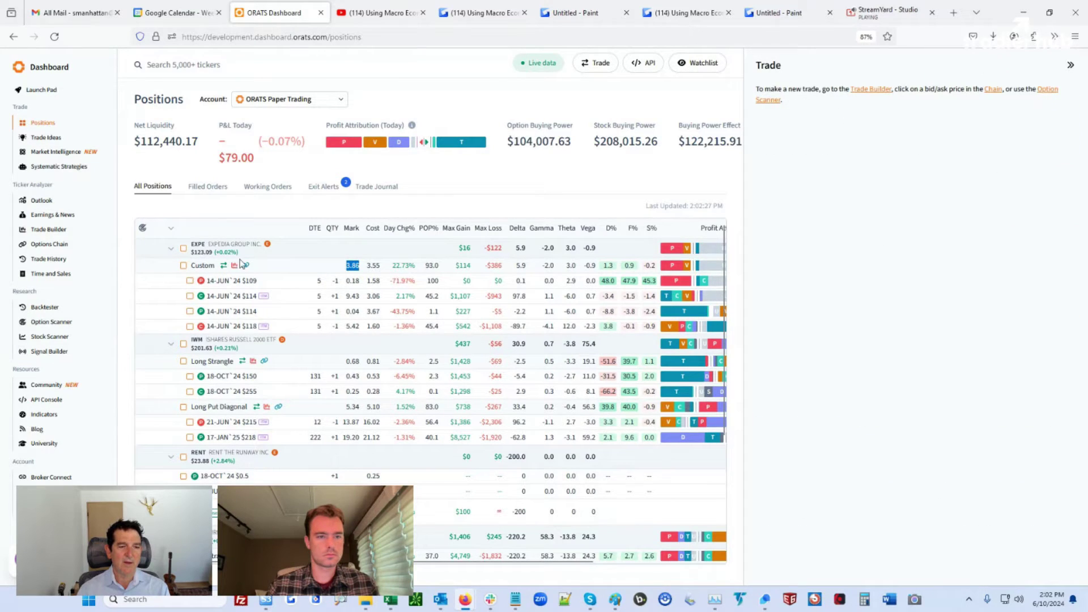
Review the SPY Custom position's legs and payoff analysis, then close the trade details and return to the start of the positions list.
scroll(317, 397, "down", 3)
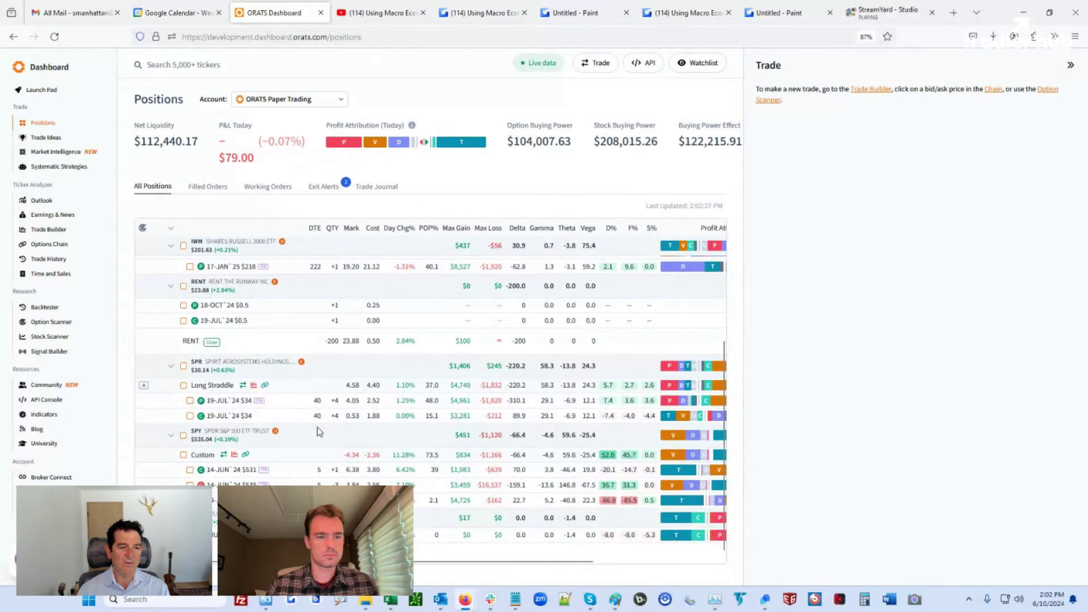
left_click(183, 455)
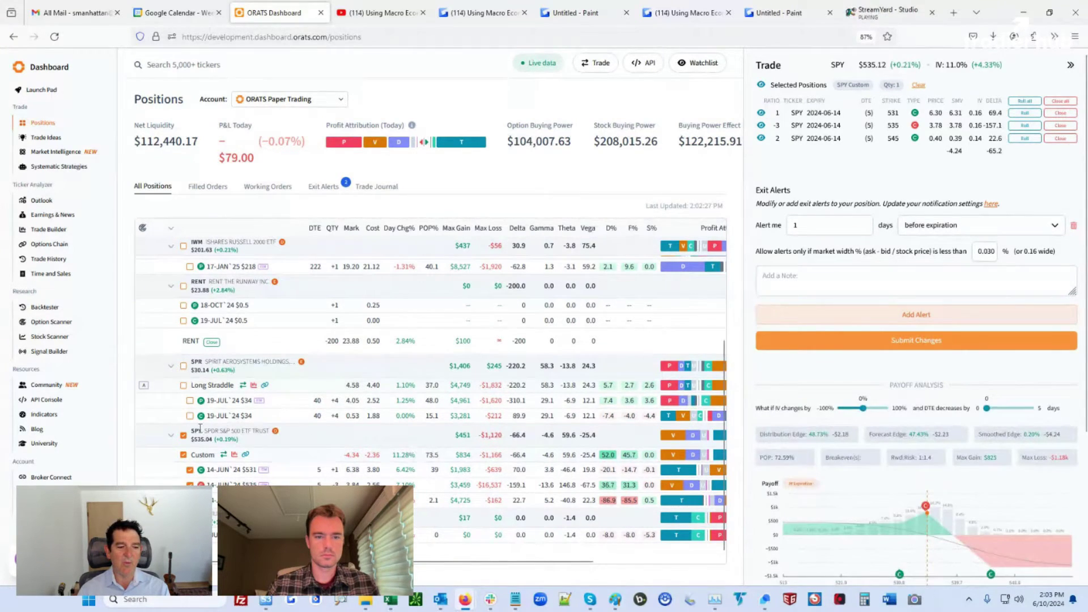
left_click(183, 435)
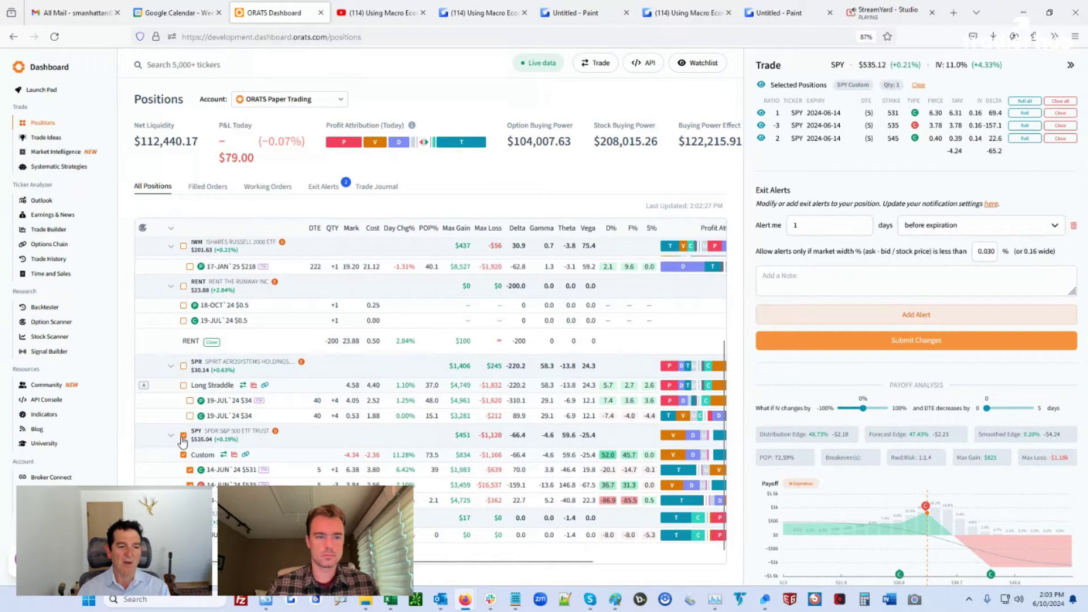
left_click(1071, 64)
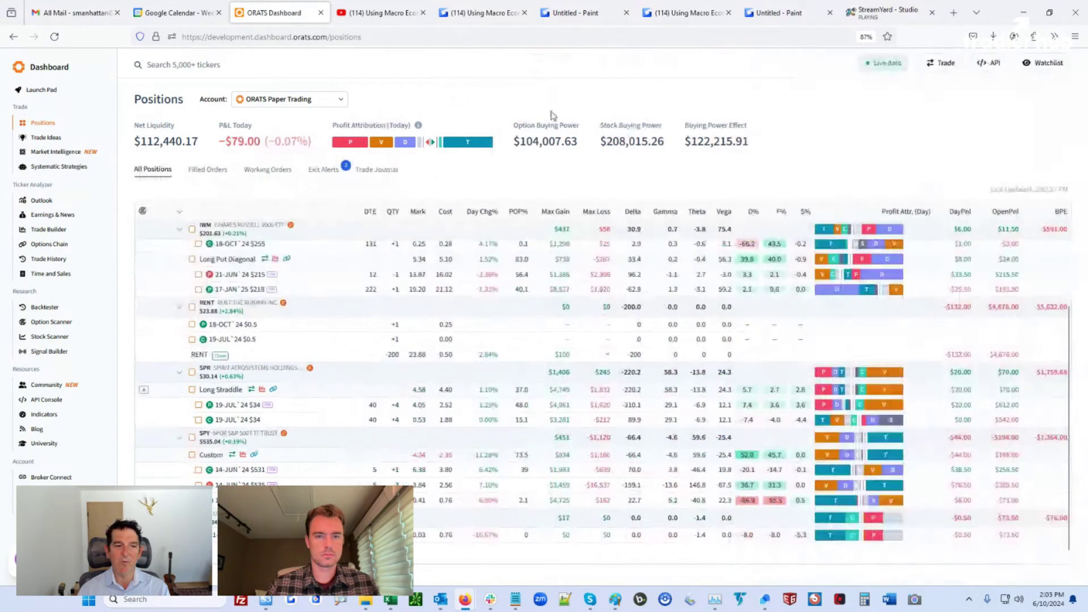
scroll(305, 393, "up", 3)
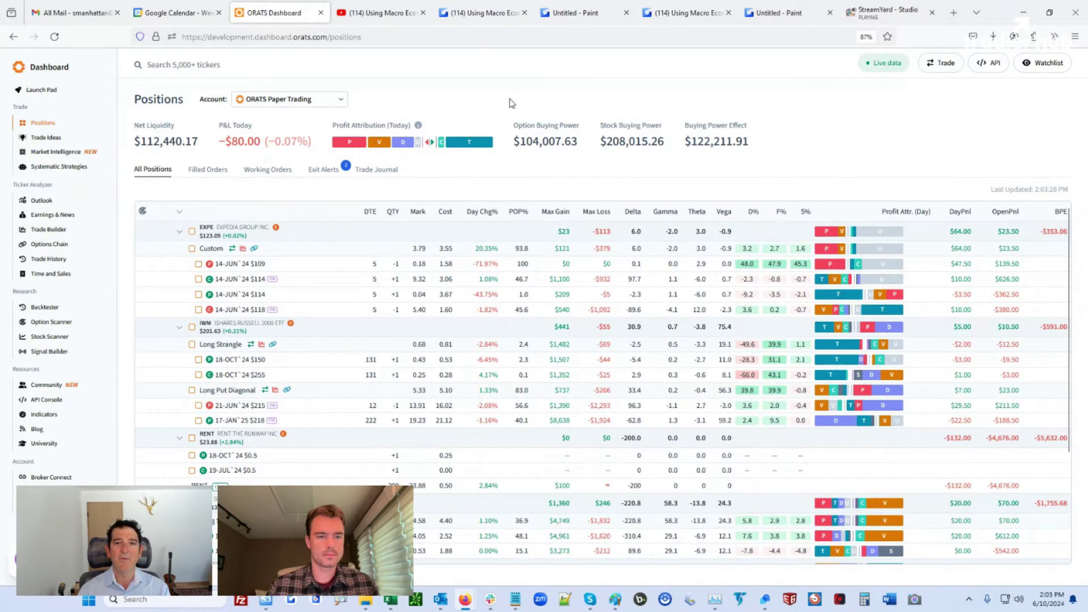
Open the XSP trade capture and start ZoomIt, accepting its current settings.
left_click(478, 13)
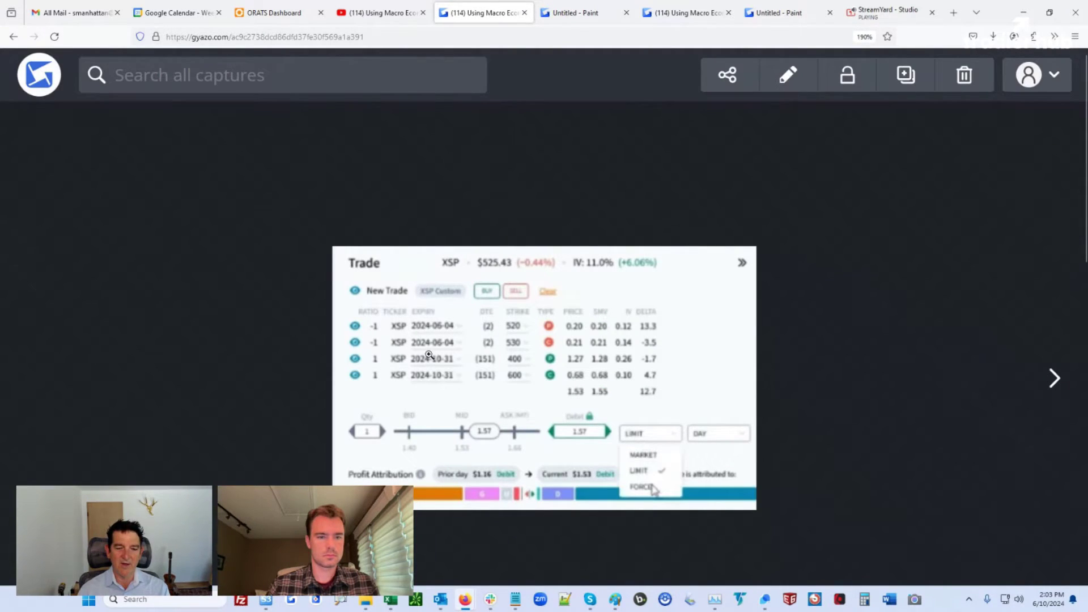
left_click(342, 600)
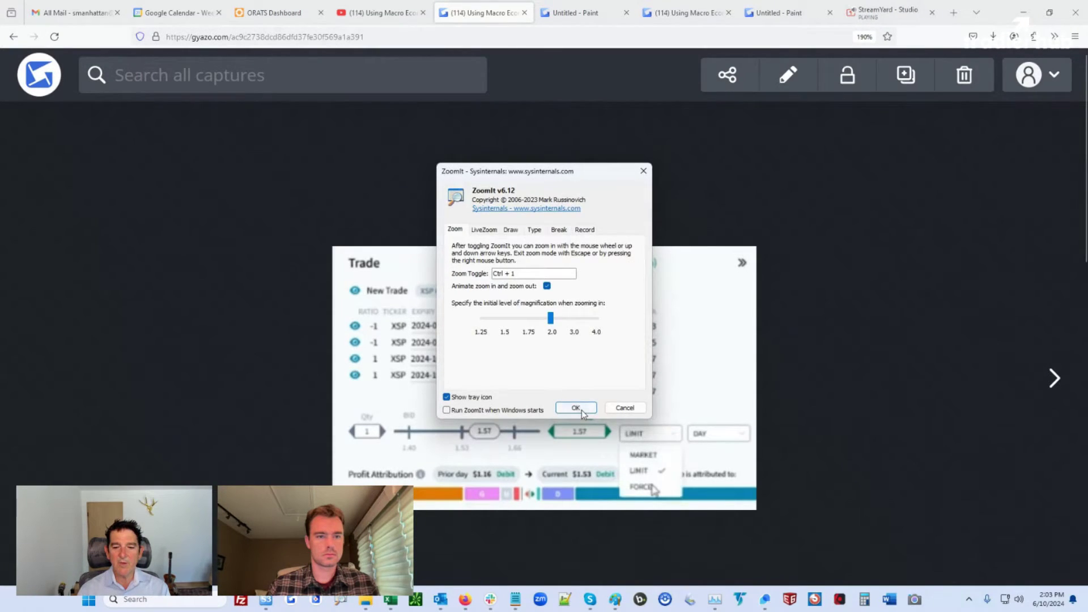
left_click(576, 408)
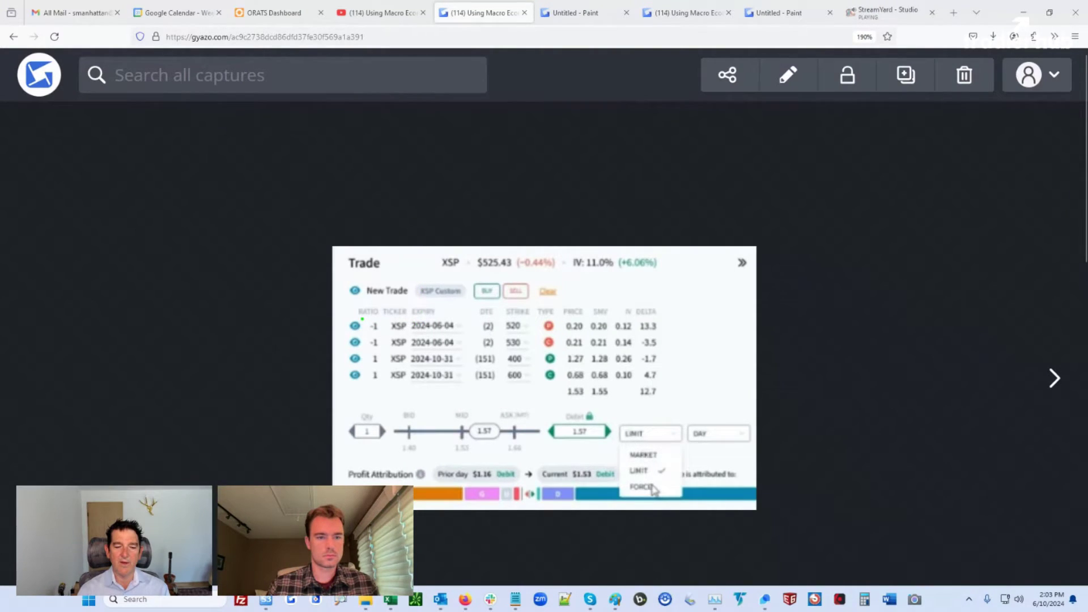
Outline the XSP trade's 2024-06-04 legs, 520 and 530 strikes, and short and long leg prices in green, and clear the annotations.
mouse_move(372, 317)
left_mouse_down()
mouse_move(450, 316)
mouse_move(376, 354)
mouse_move(355, 340)
mouse_move(358, 318)
left_mouse_up()
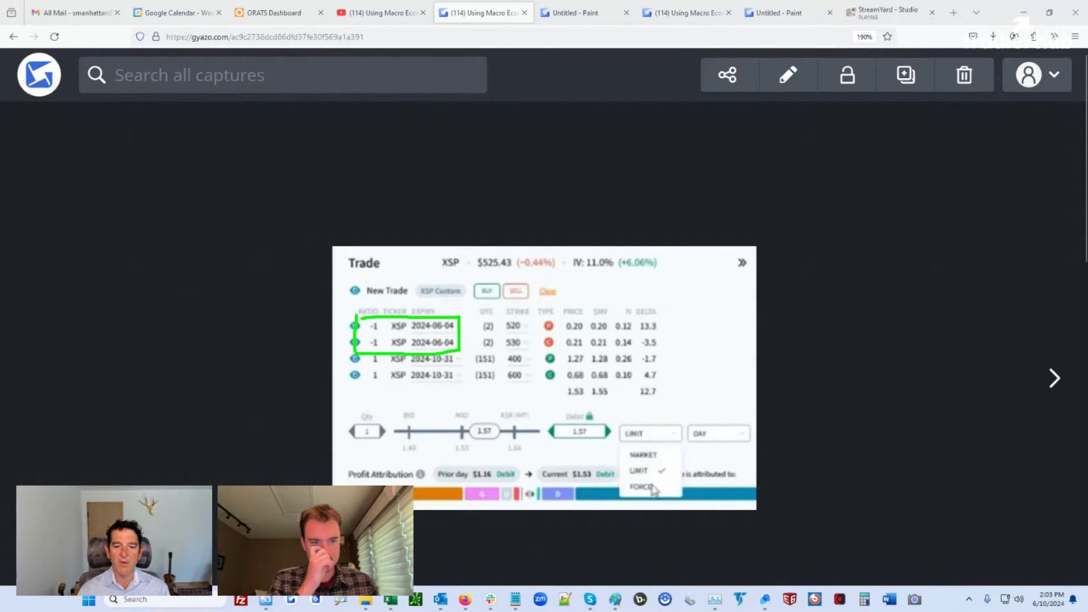
mouse_move(514, 312)
left_mouse_down()
mouse_move(488, 333)
mouse_move(521, 353)
mouse_move(490, 316)
left_mouse_up()
mouse_move(569, 317)
left_mouse_down()
mouse_move(589, 340)
mouse_move(575, 316)
left_mouse_up()
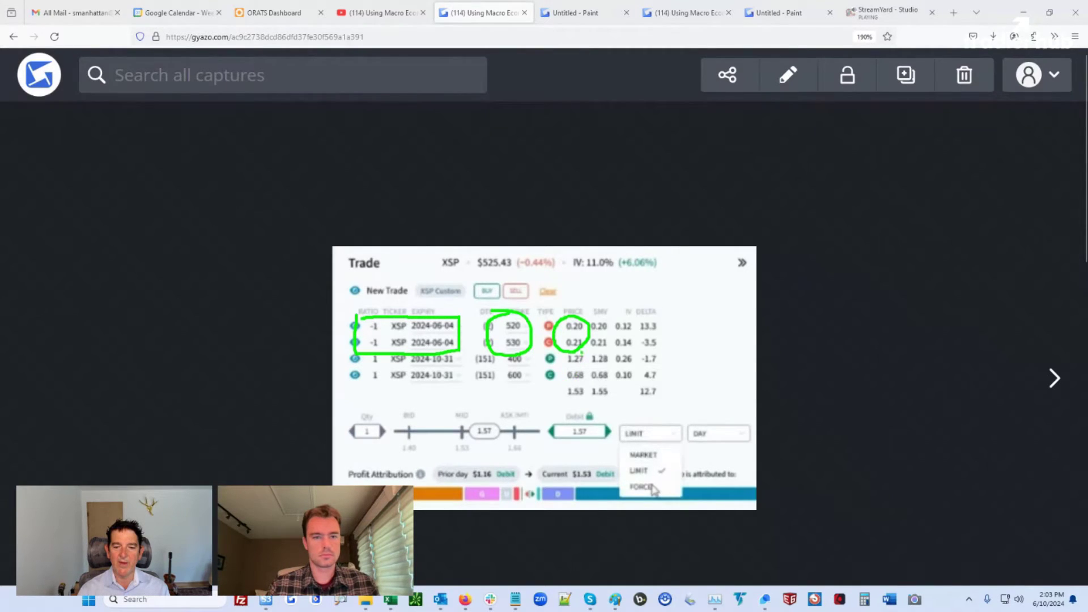
left_click_drag(584, 384, 582, 348)
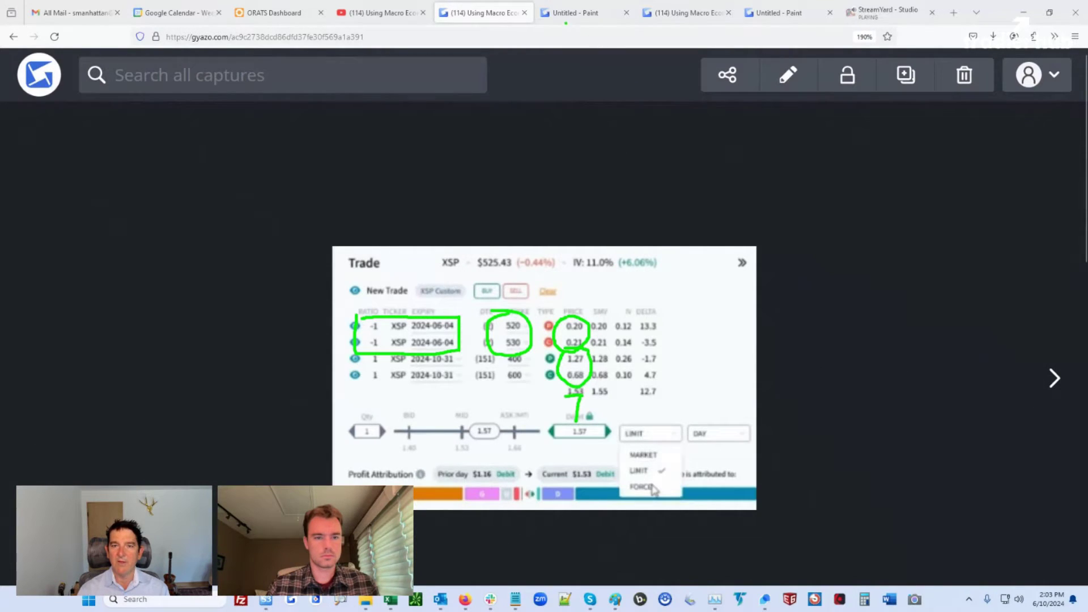
key("Escape")
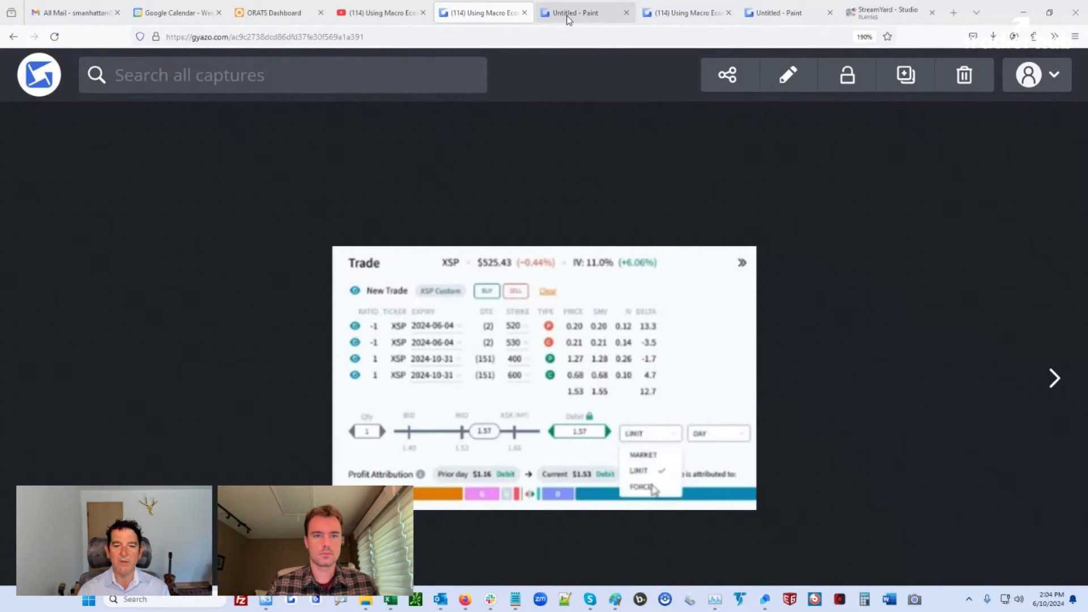
View the Oct 31, 2024 400/600 strangle's history chart, and mark the IWM trade's 198 and 209 strikes, long-leg DTE, prices and debit in green.
left_click(566, 15)
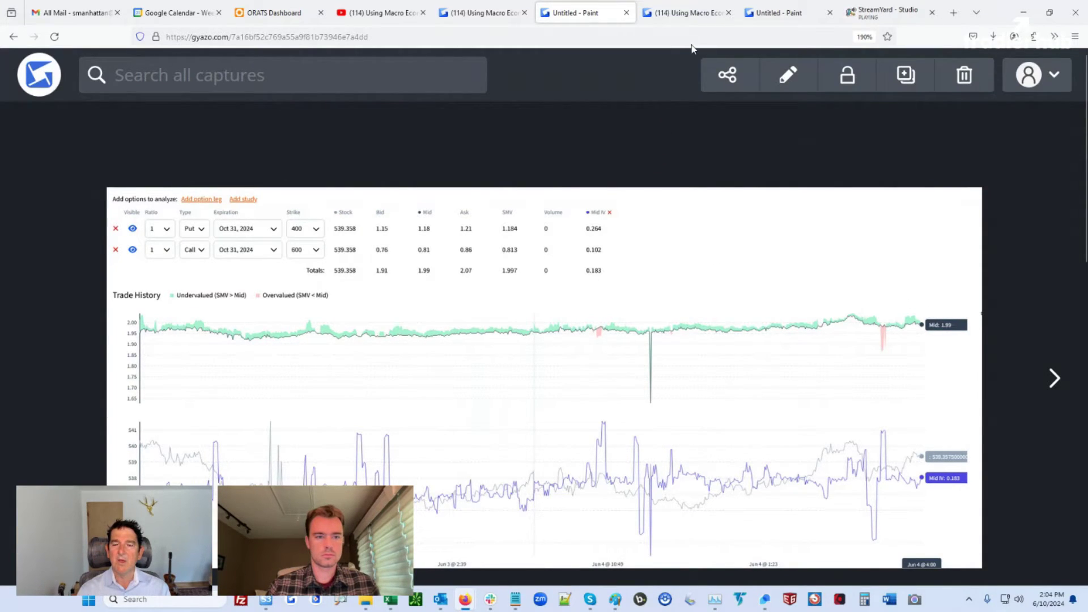
left_click(702, 11)
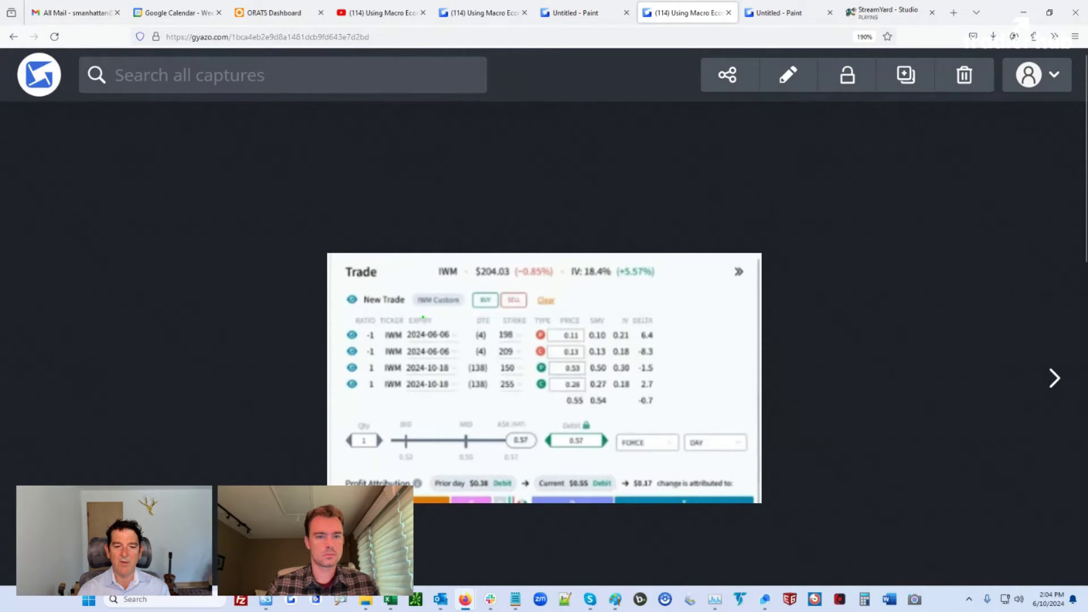
left_click_drag(369, 327, 513, 324)
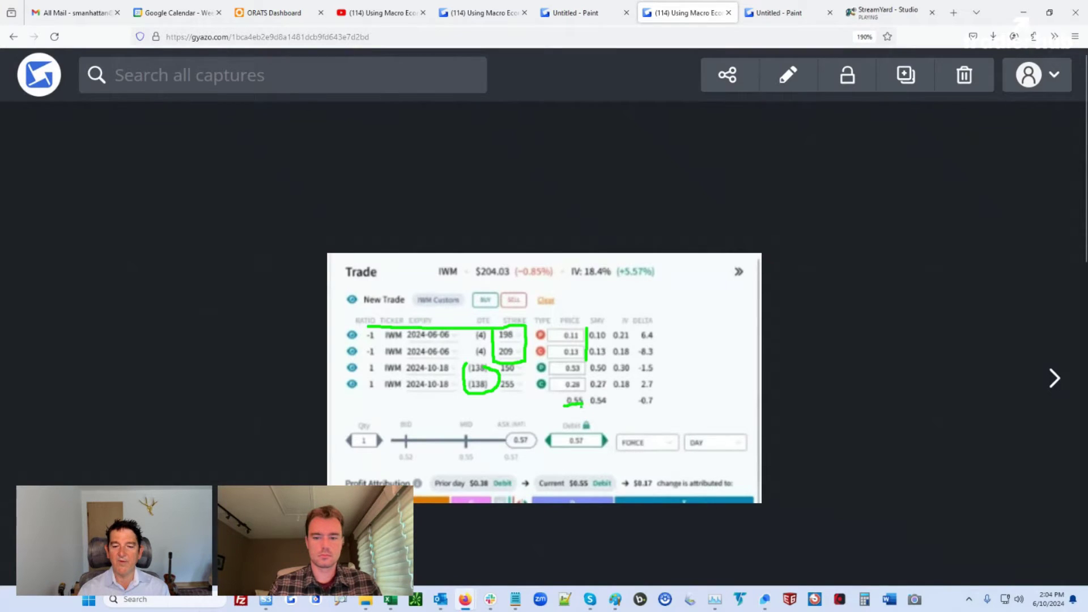
mouse_move(553, 419)
left_mouse_down()
mouse_move(569, 468)
mouse_move(545, 406)
left_mouse_up()
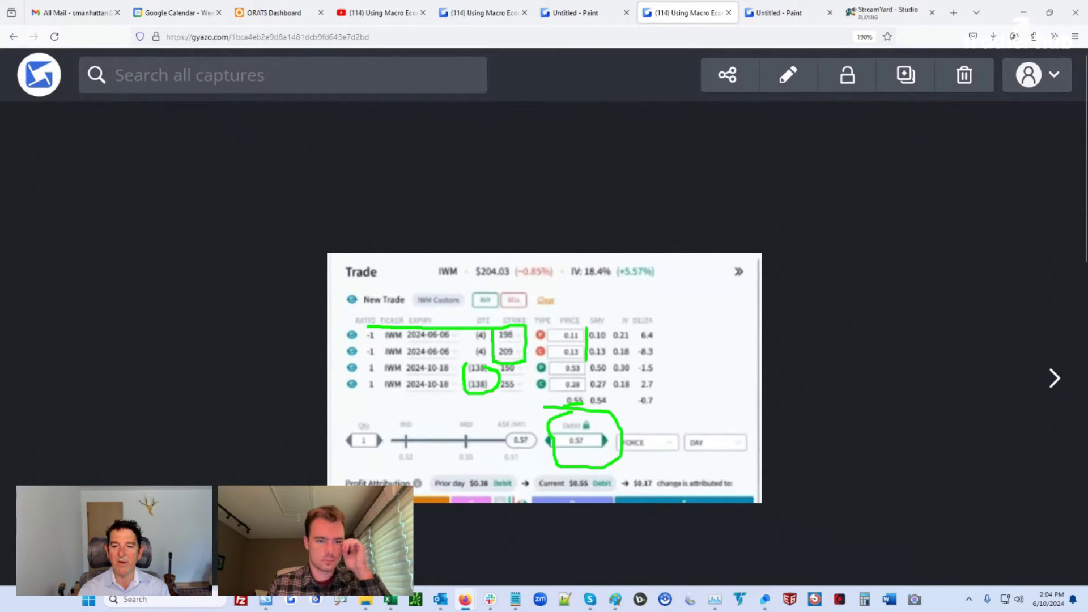
Compare the Oct 18, 2024 150/255 strangle's trade history chart with the IWM trade capture.
left_click(783, 12)
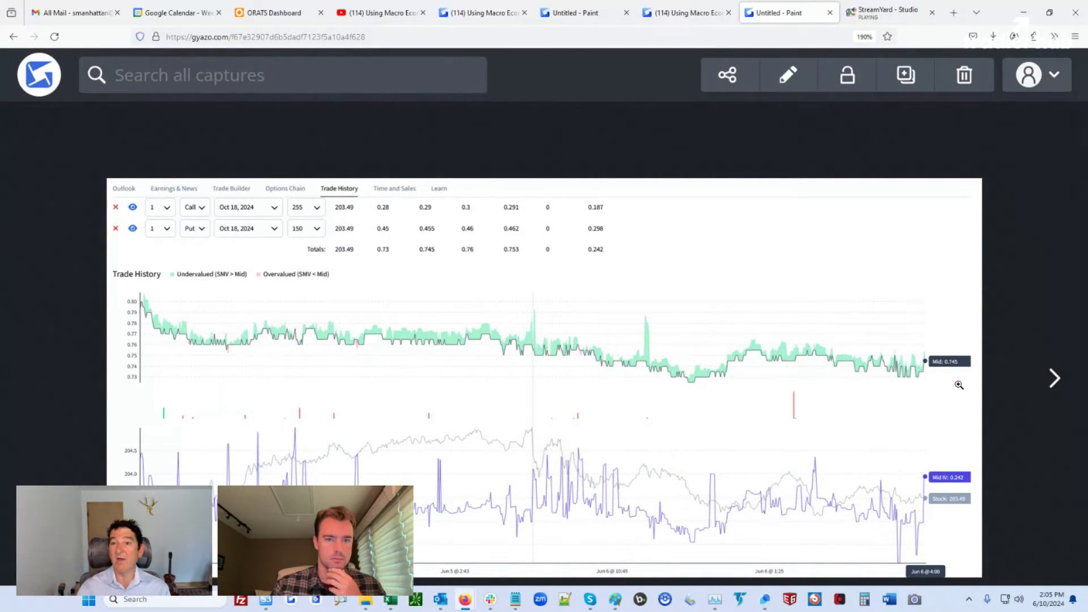
left_click(696, 14)
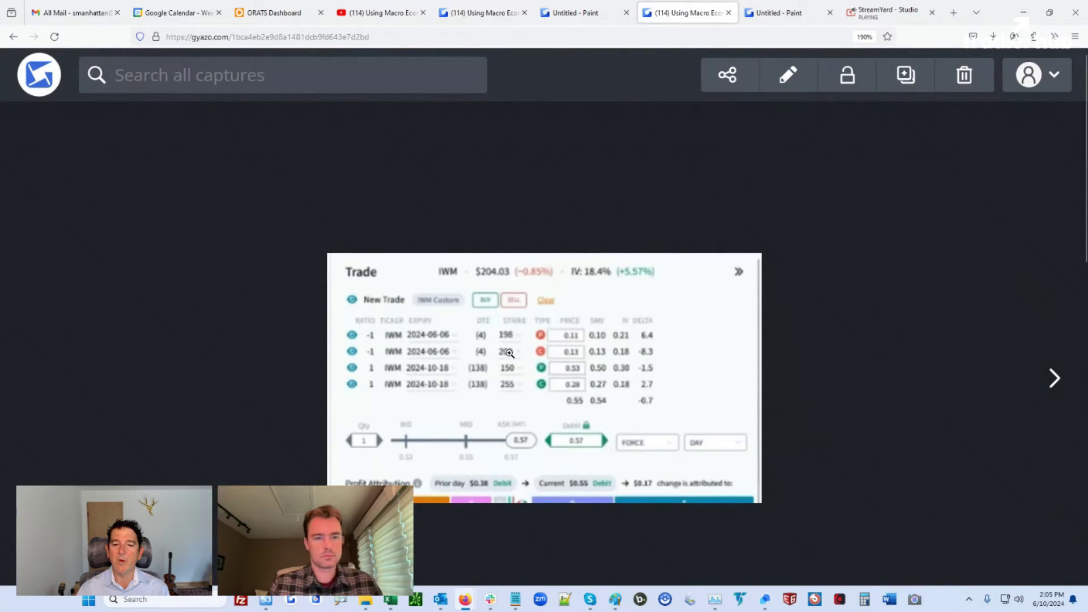
left_click(781, 14)
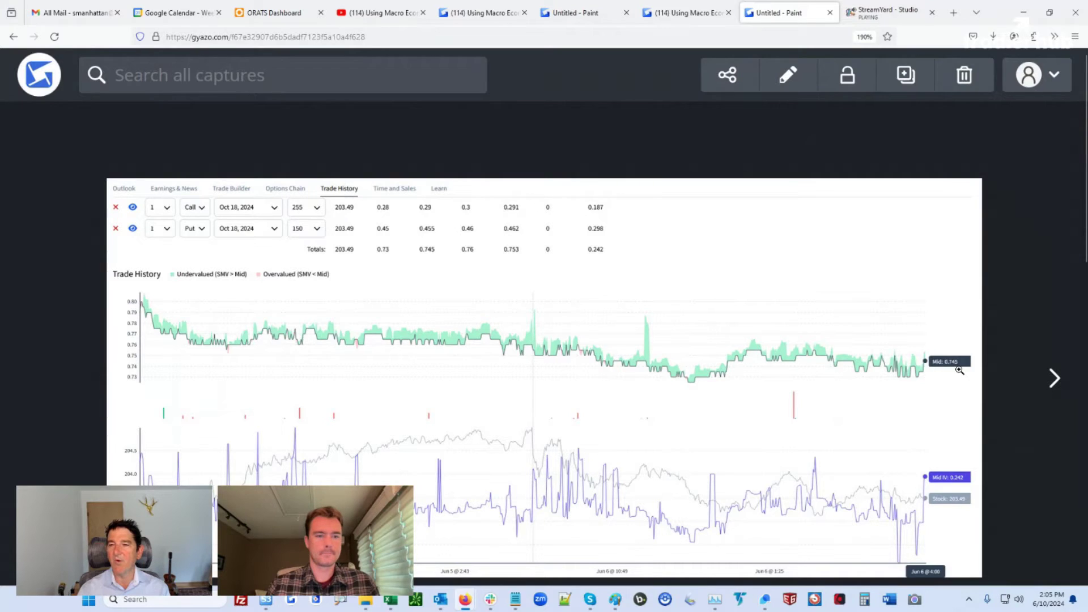
left_click(706, 13)
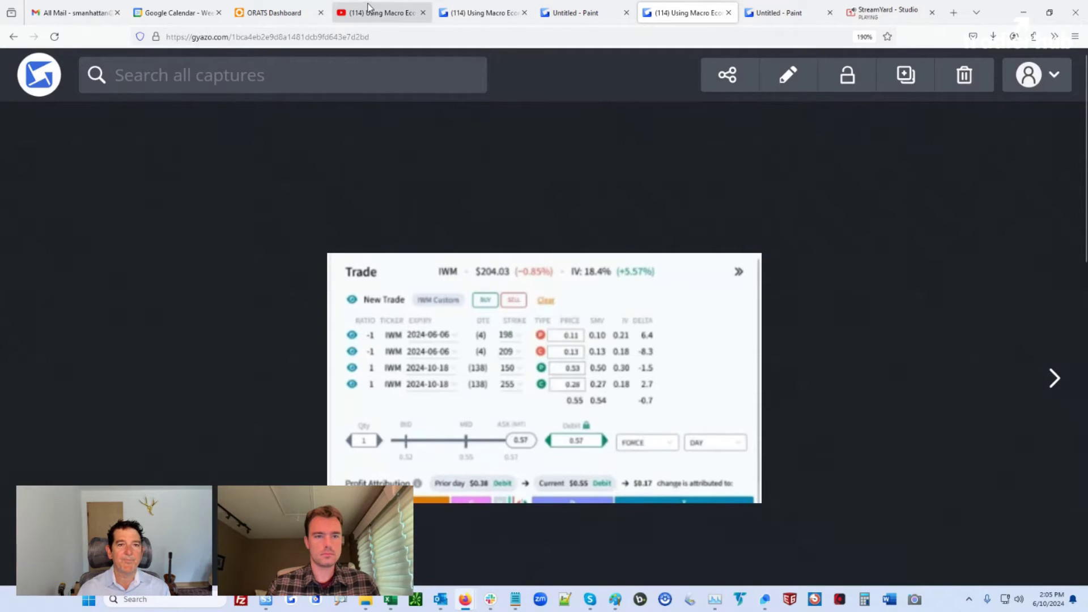
Return to the ORATS positions page, show the Tradier account's positions and list its available accounts.
left_click(265, 13)
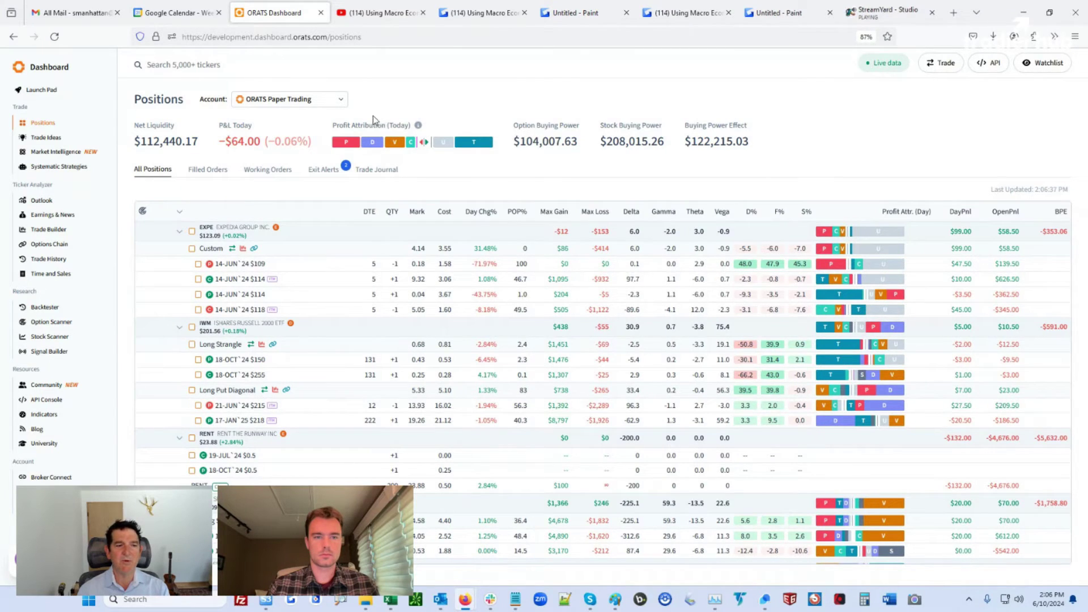
left_click(342, 104)
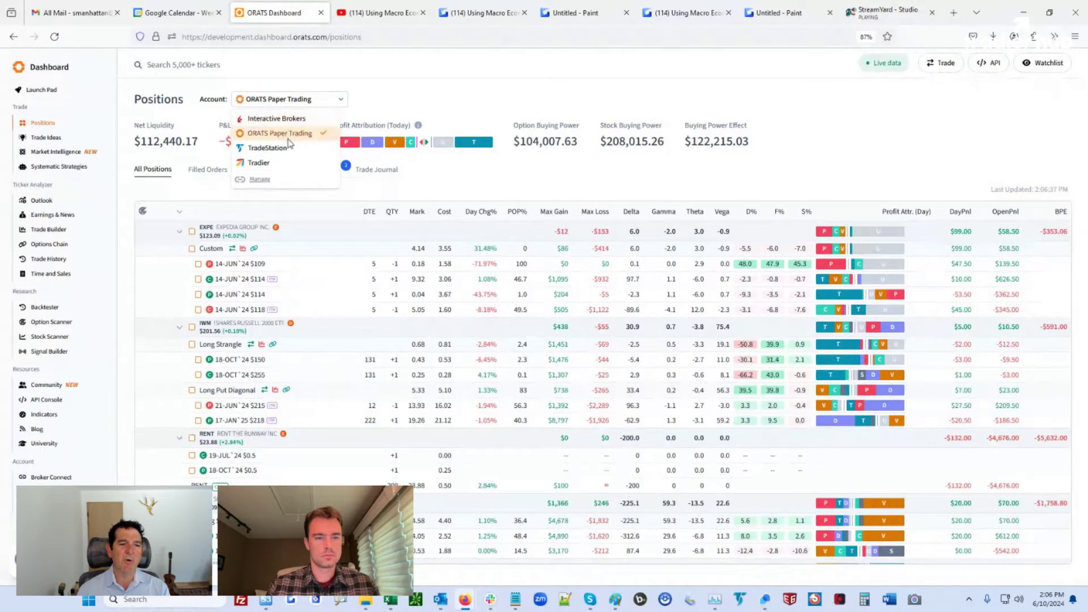
left_click(271, 166)
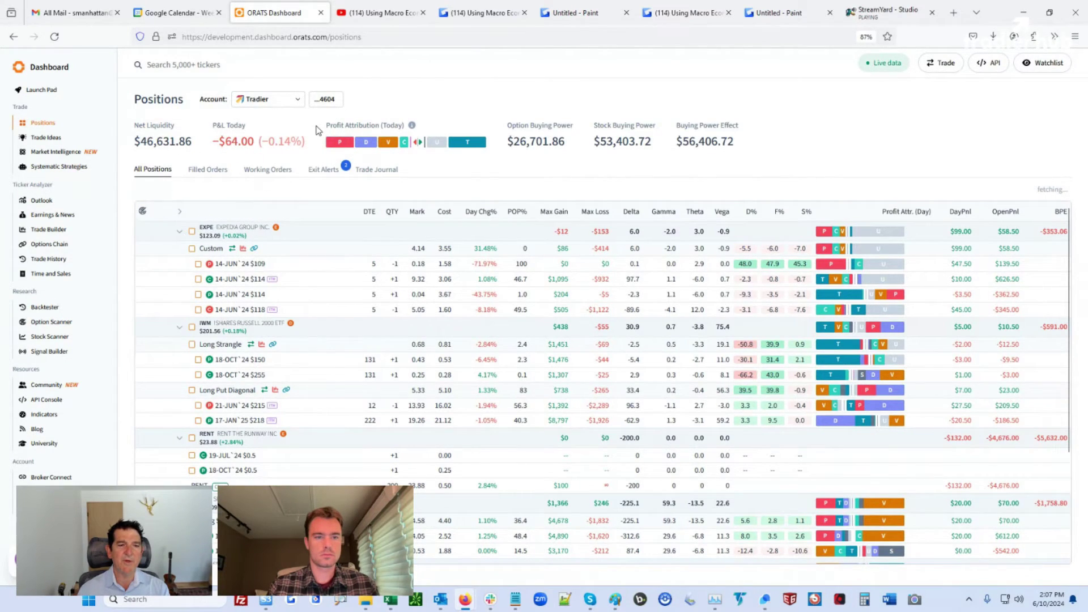
left_click(326, 100)
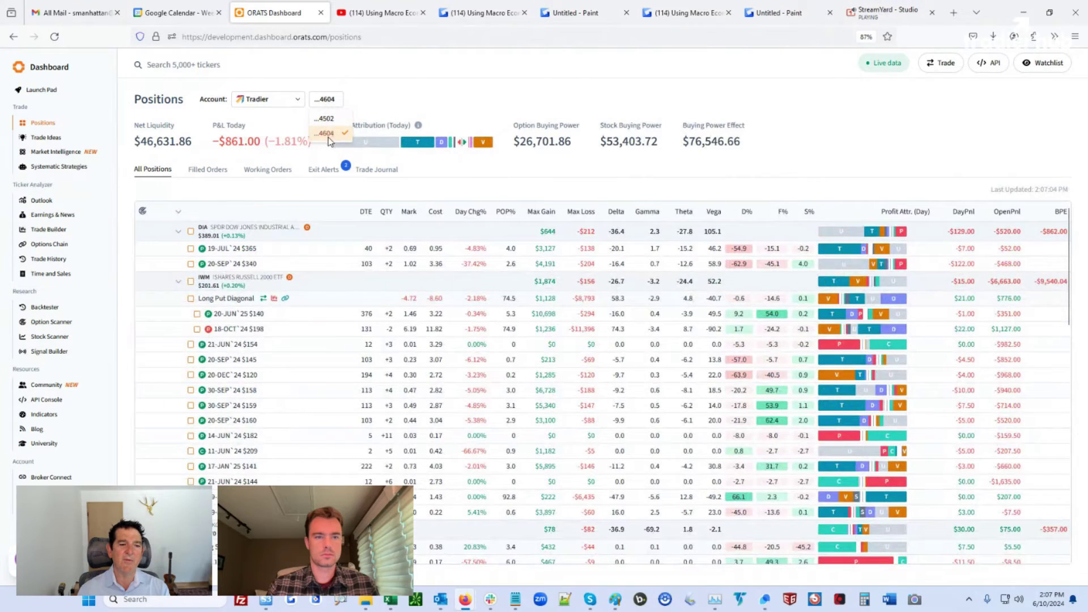
Switch the positions to Interactive Brokers, disconnecting the existing session, and collapse all ticker groups.
left_click(298, 106)
left_click(304, 115)
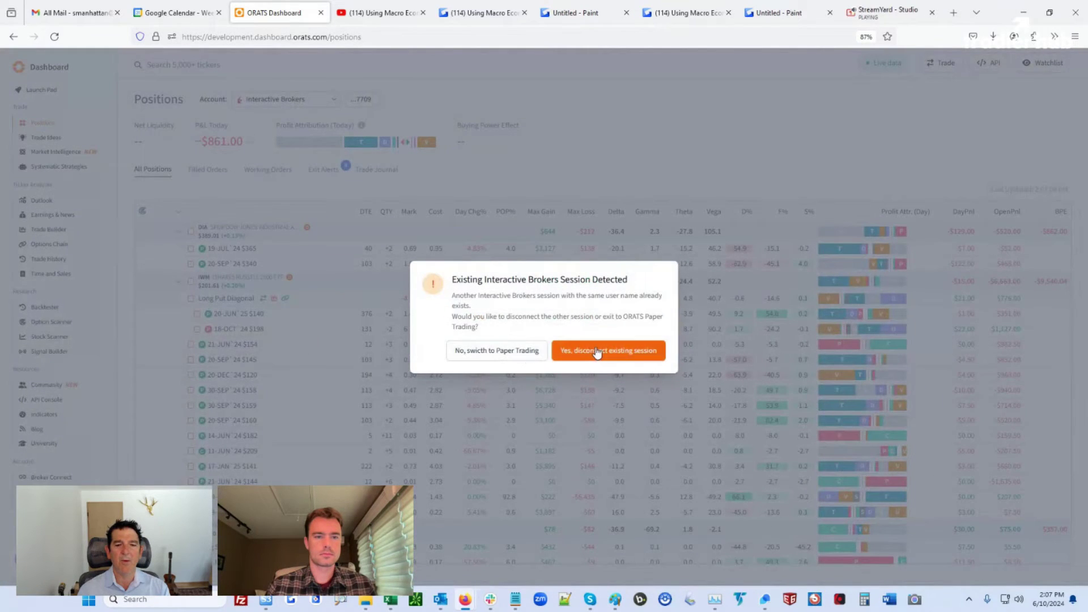
left_click(596, 351)
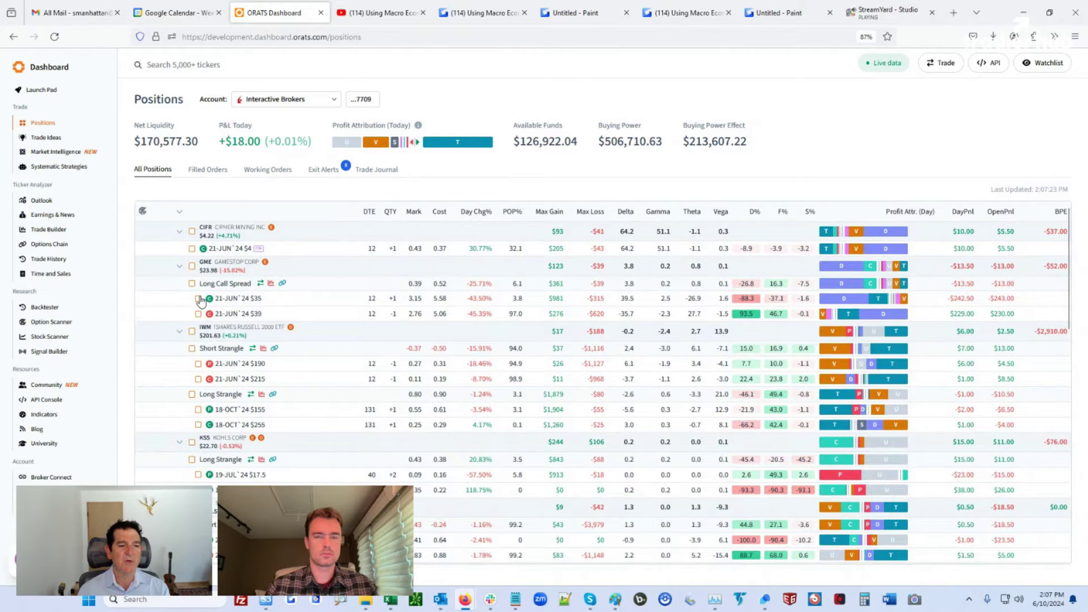
left_click(181, 213)
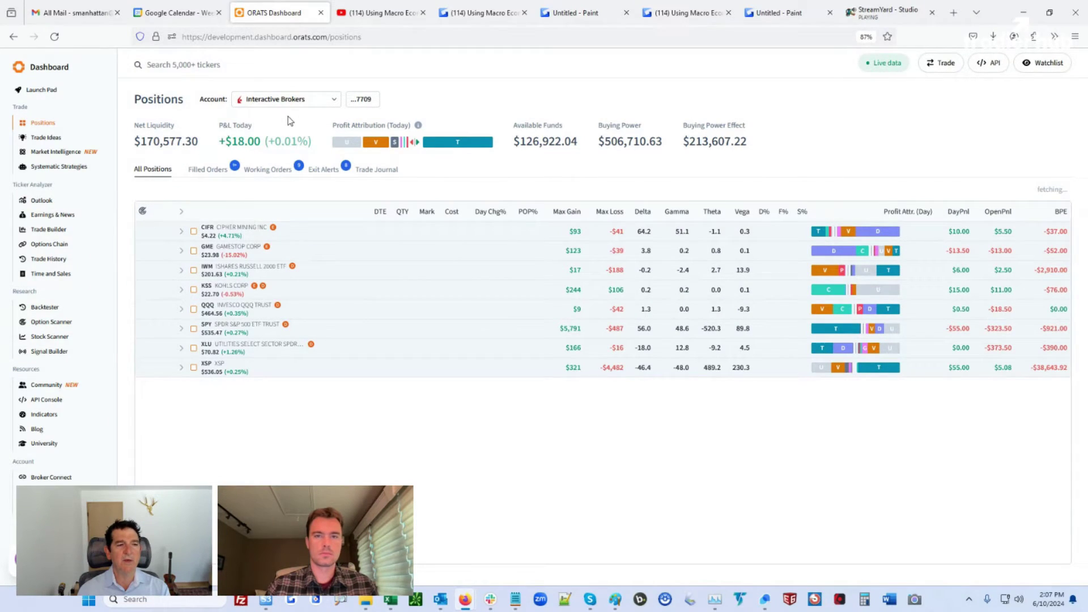
Switch the positions to the TradeStation account and expand the NICE ticker's option legs.
left_click(334, 101)
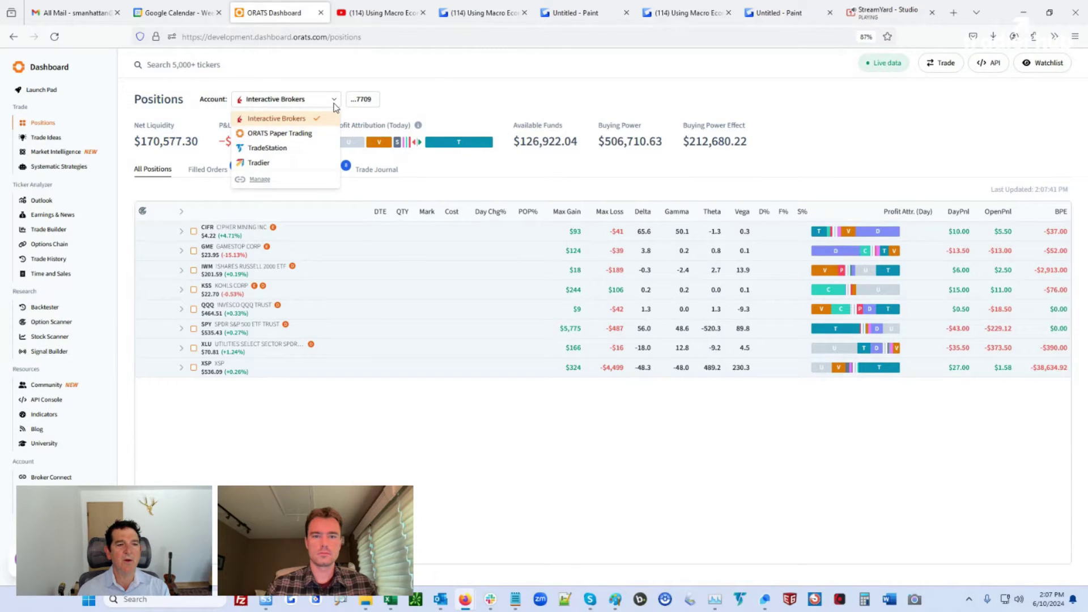
left_click(275, 149)
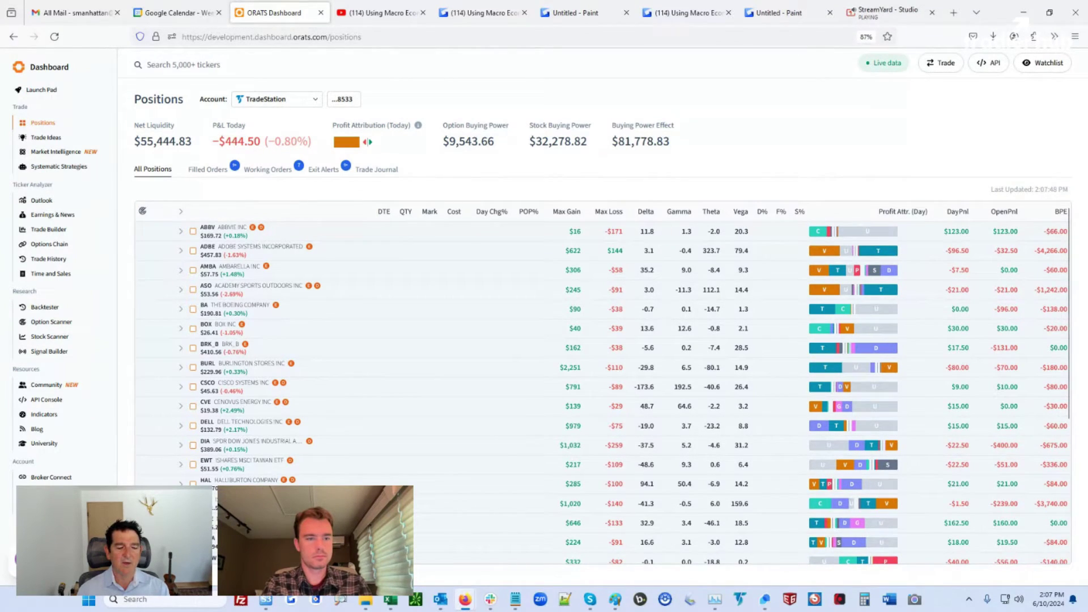
scroll(176, 363, "down", 4)
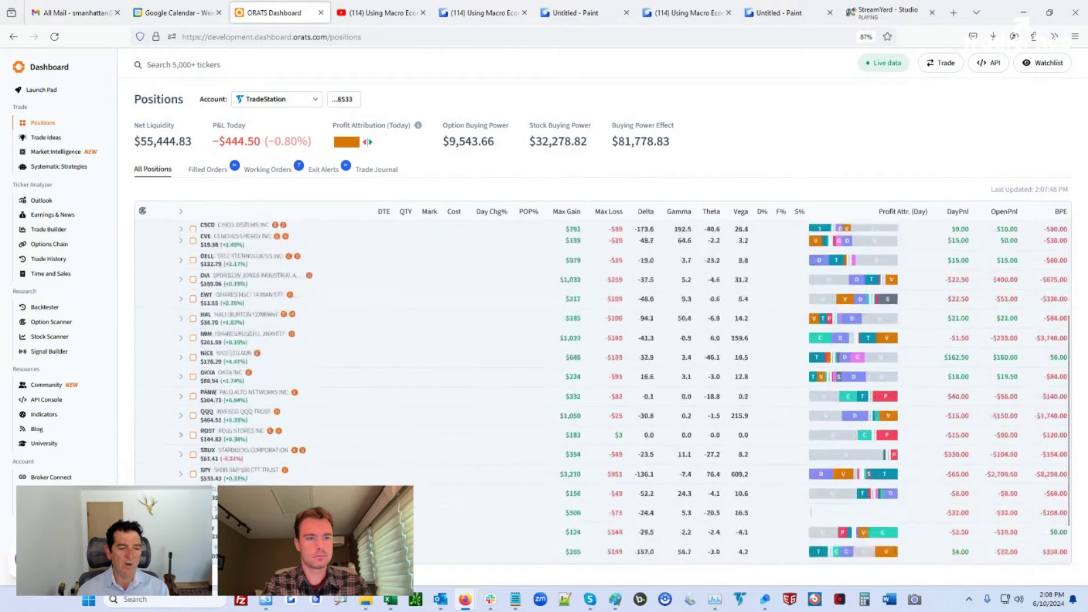
left_click(180, 319)
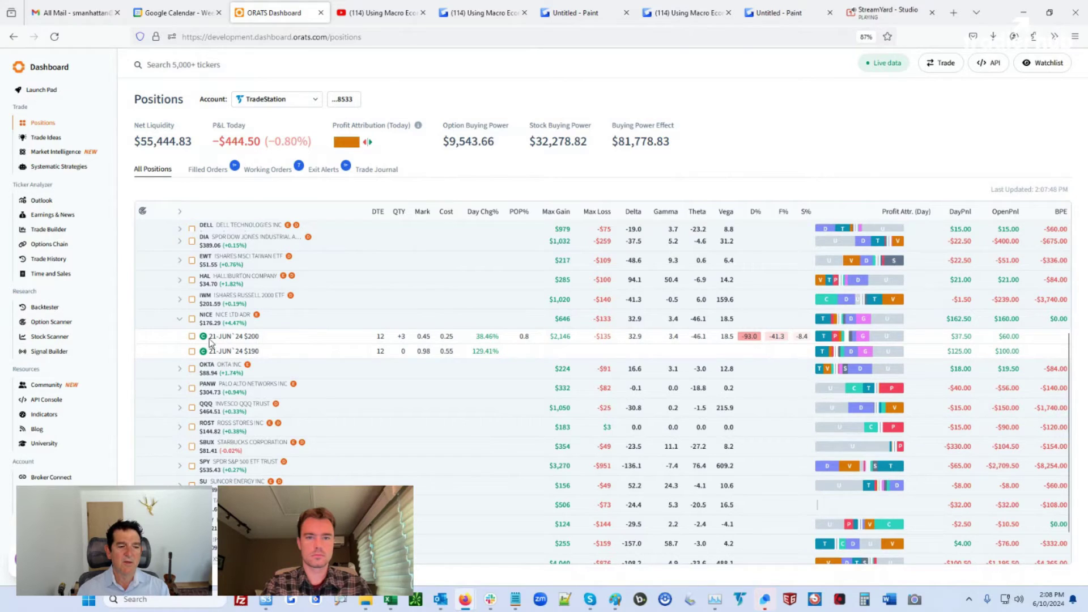
Collapse the NICE legs, check the SBUX day and open P&L, and briefly expand SBUX to inspect its option leg.
left_click(179, 318)
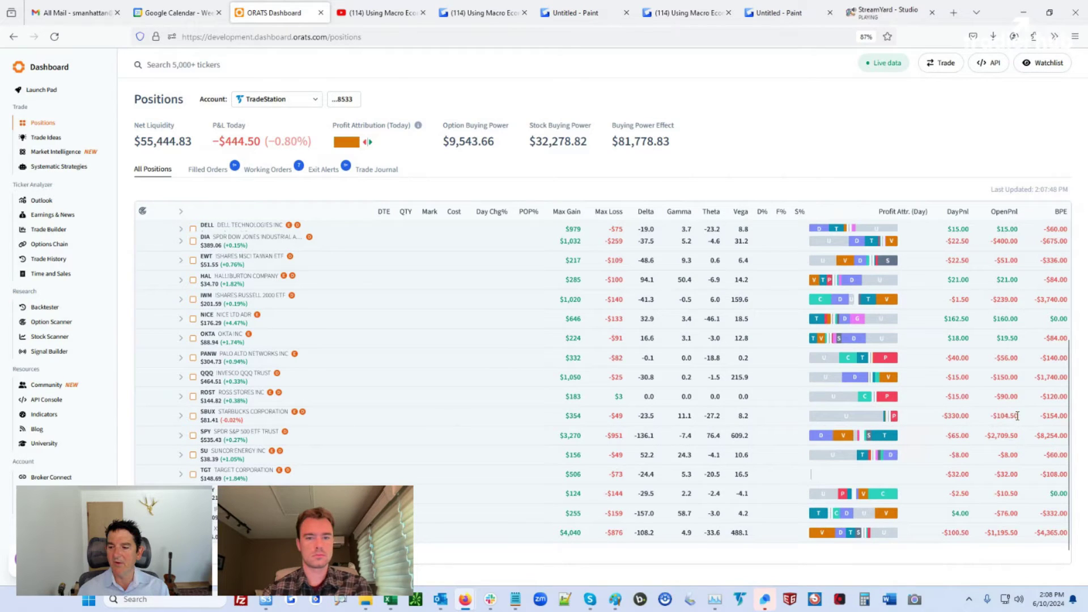
left_click_drag(1025, 421, 941, 418)
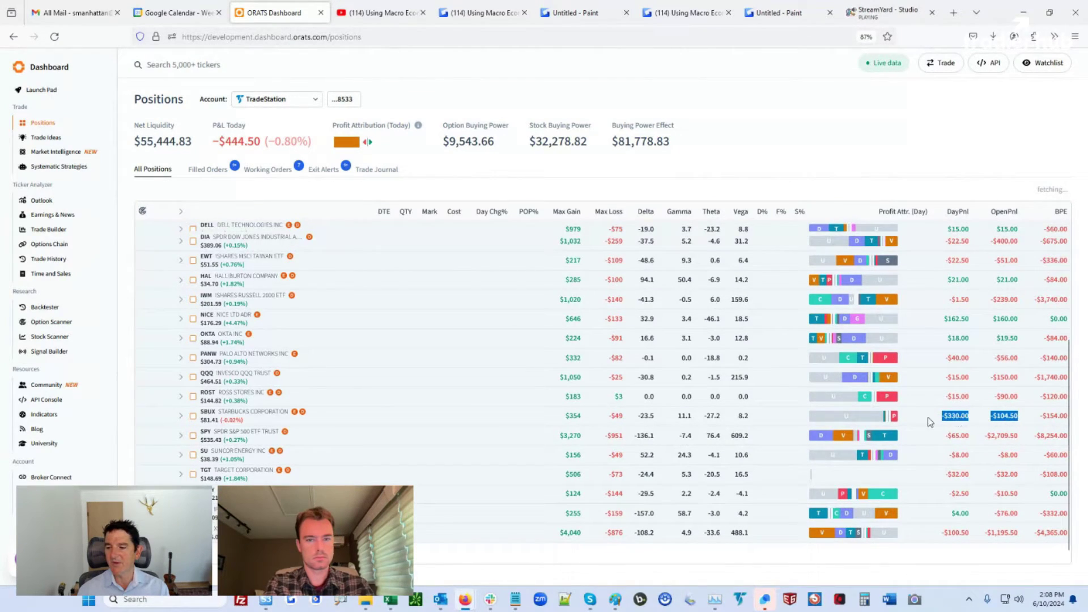
left_click(1019, 420)
double_click(1003, 417)
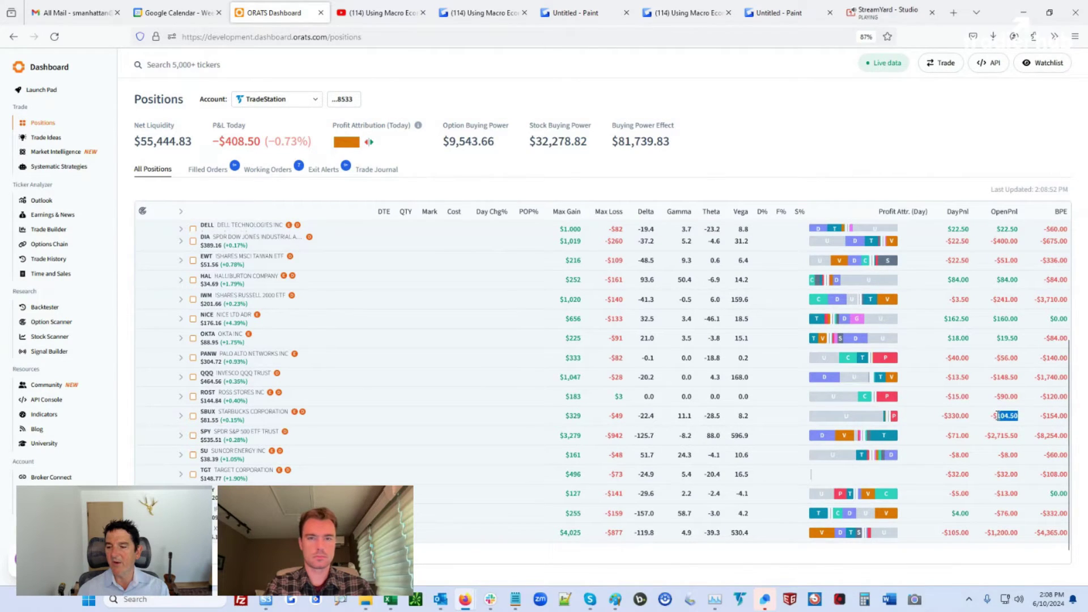
left_click(179, 416)
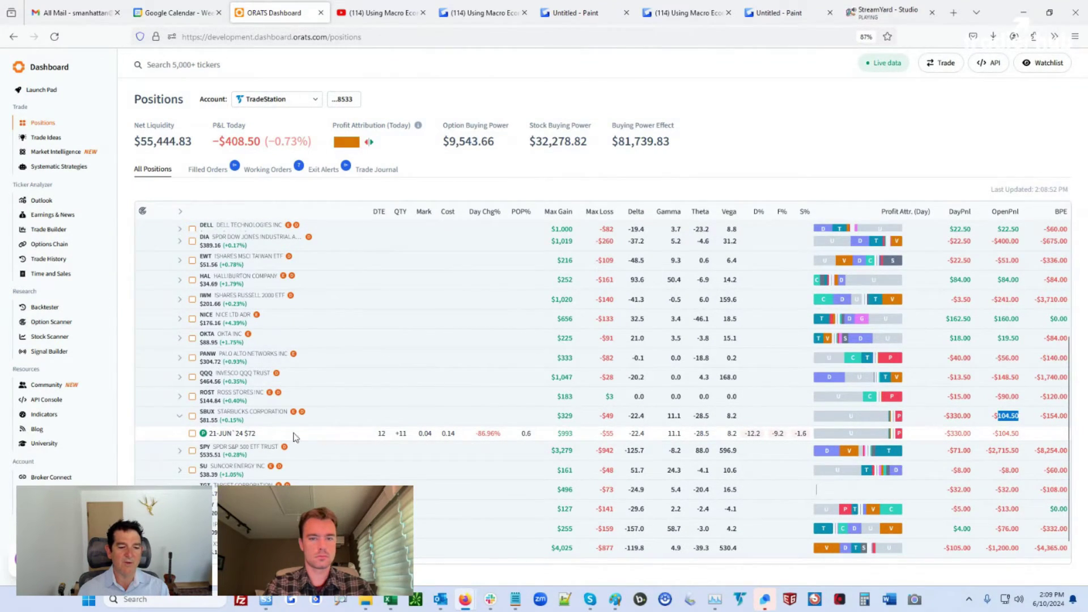
left_click(180, 418)
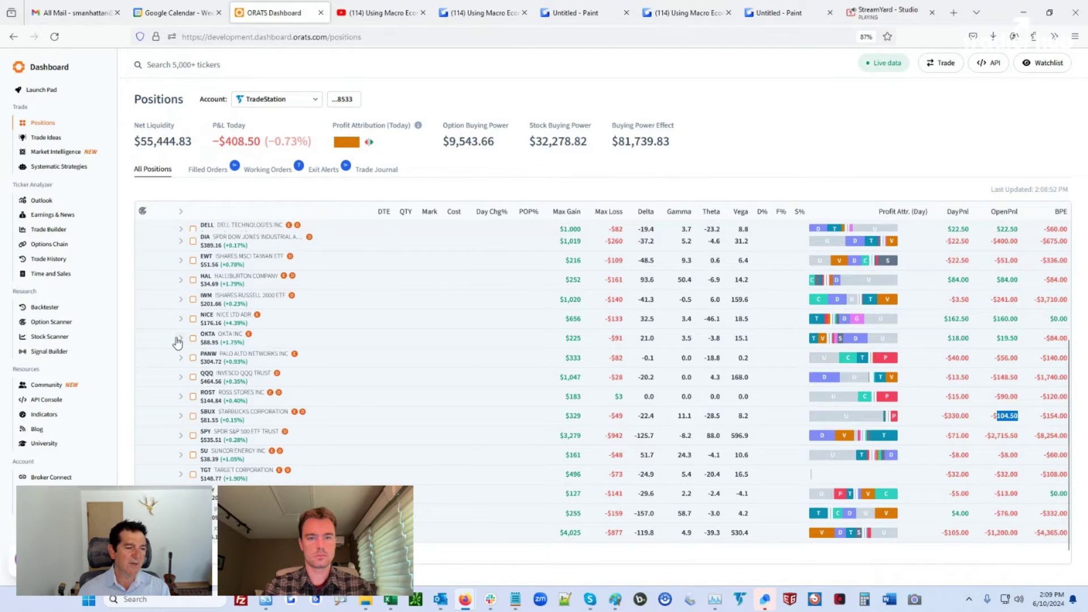
Open the saved stock scan "Buy cheap calls on these" and review its added indicators and matching tickers.
left_click(61, 341)
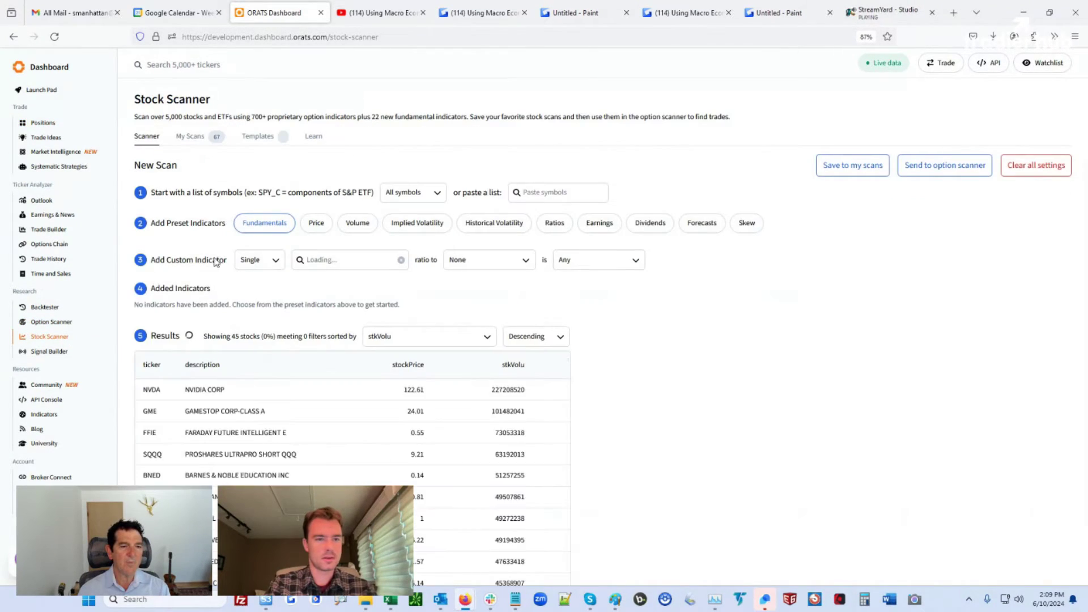
left_click(198, 140)
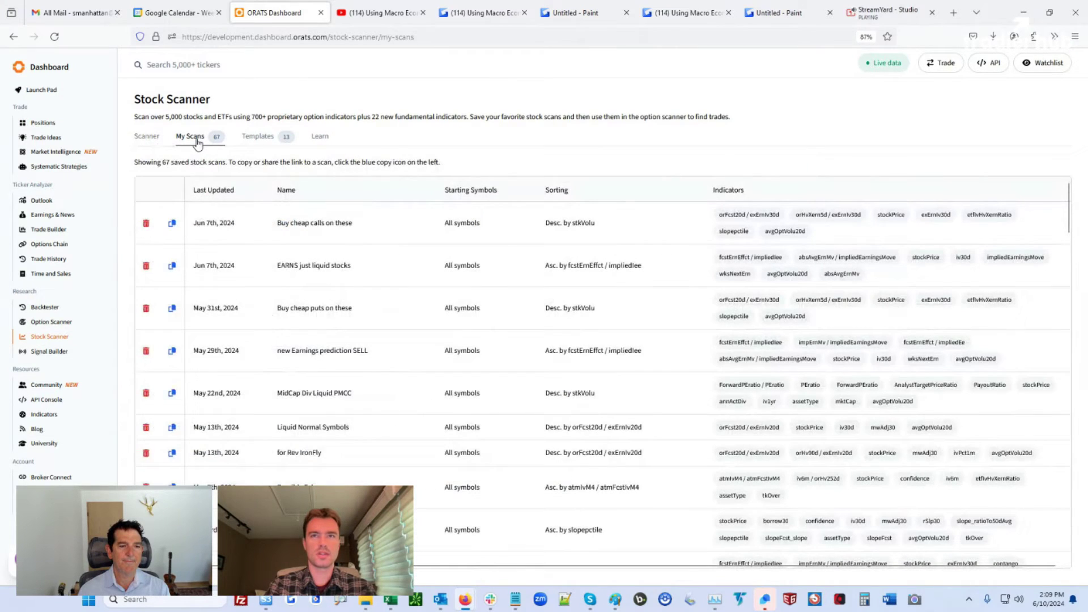
left_click(297, 228)
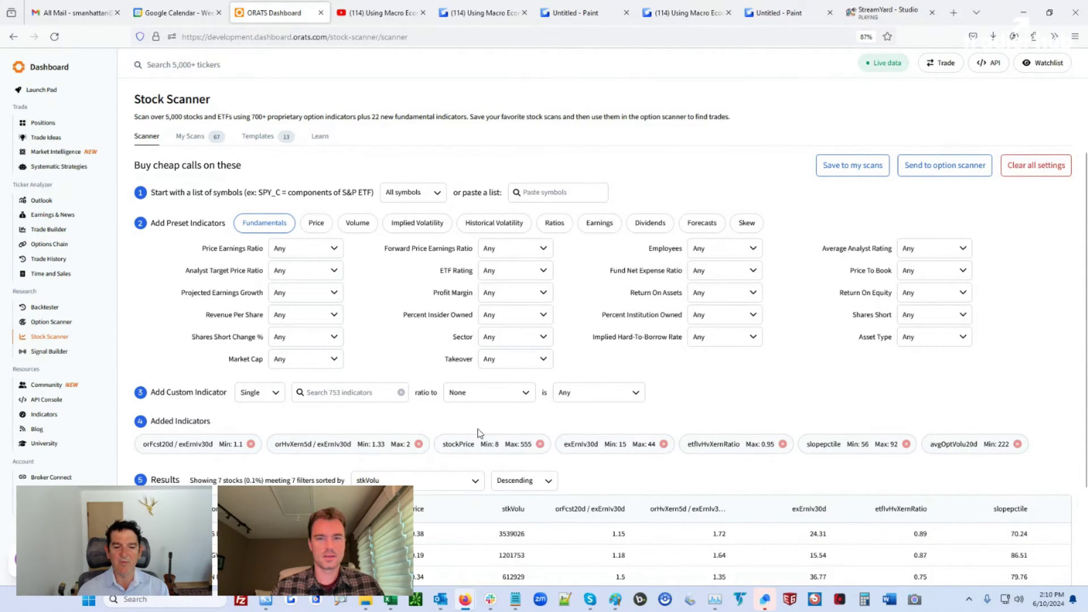
scroll(811, 393, "down", 2)
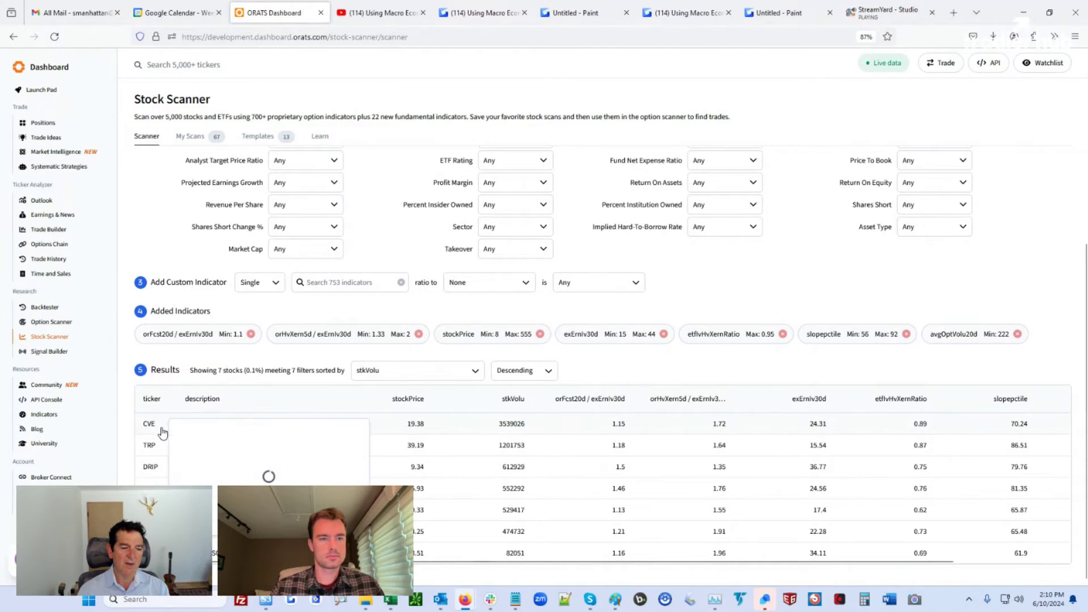
mouse_move(150, 466)
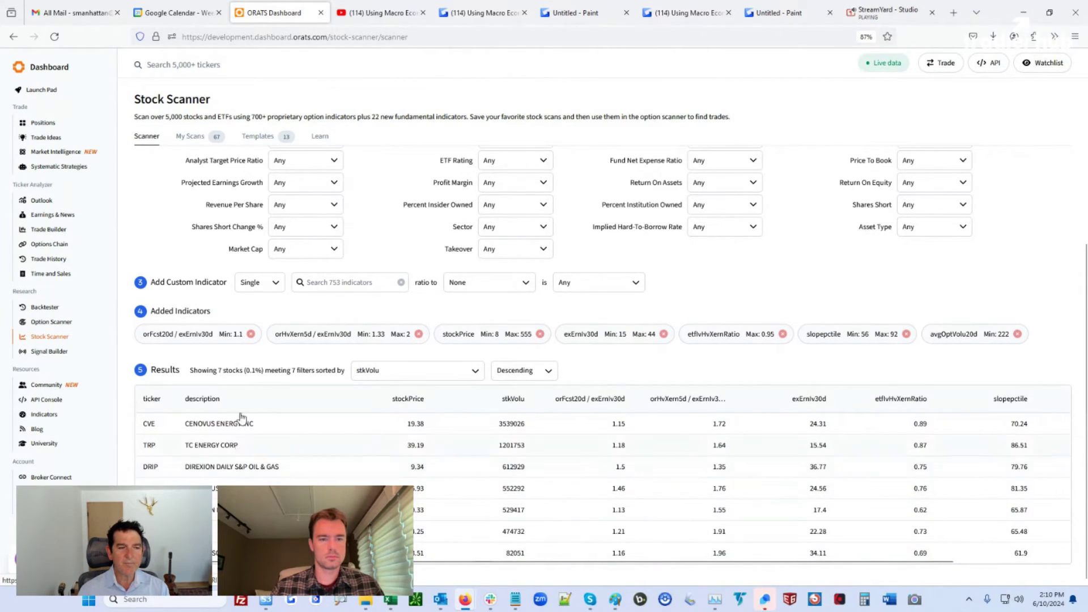
scroll(354, 236, "up", 1)
scroll(354, 235, "up", 2)
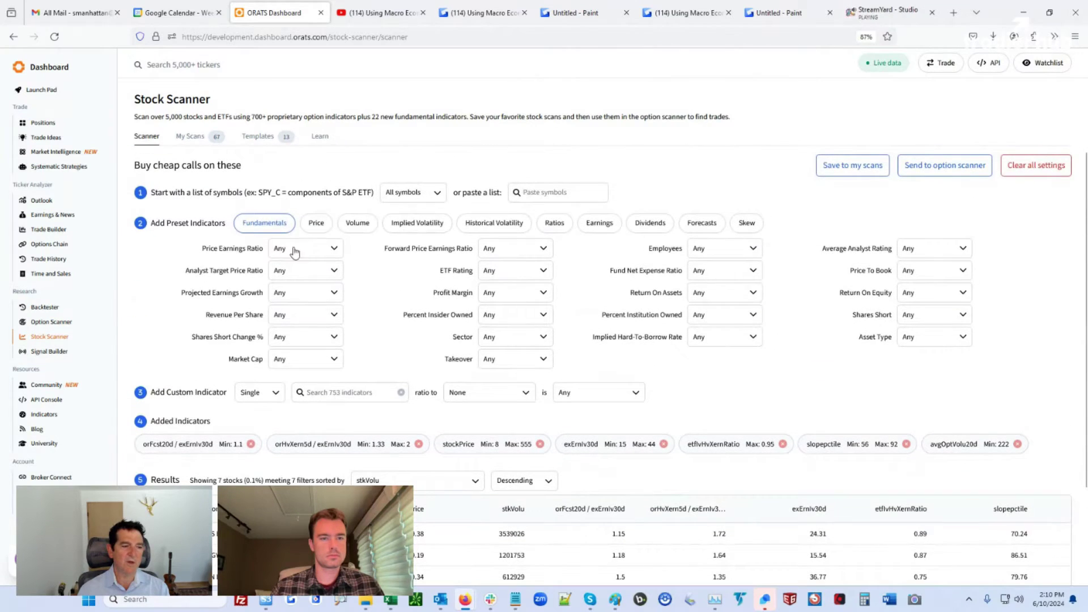
Load the saved option scan "Buy CALLS single names wotm" and check the stock scans available as its symbol source.
left_click(51, 322)
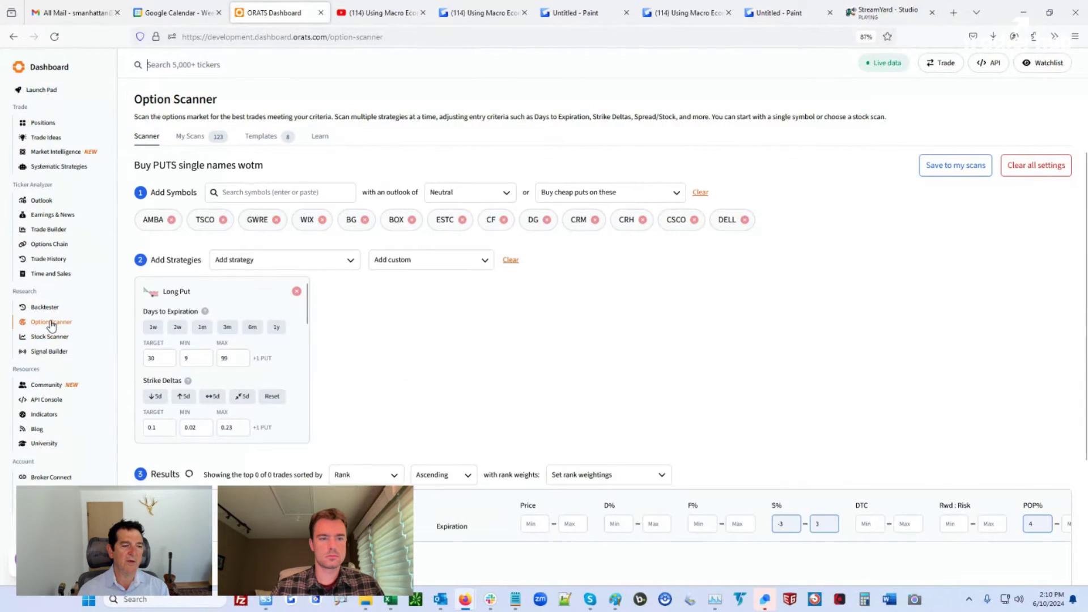
left_click(190, 136)
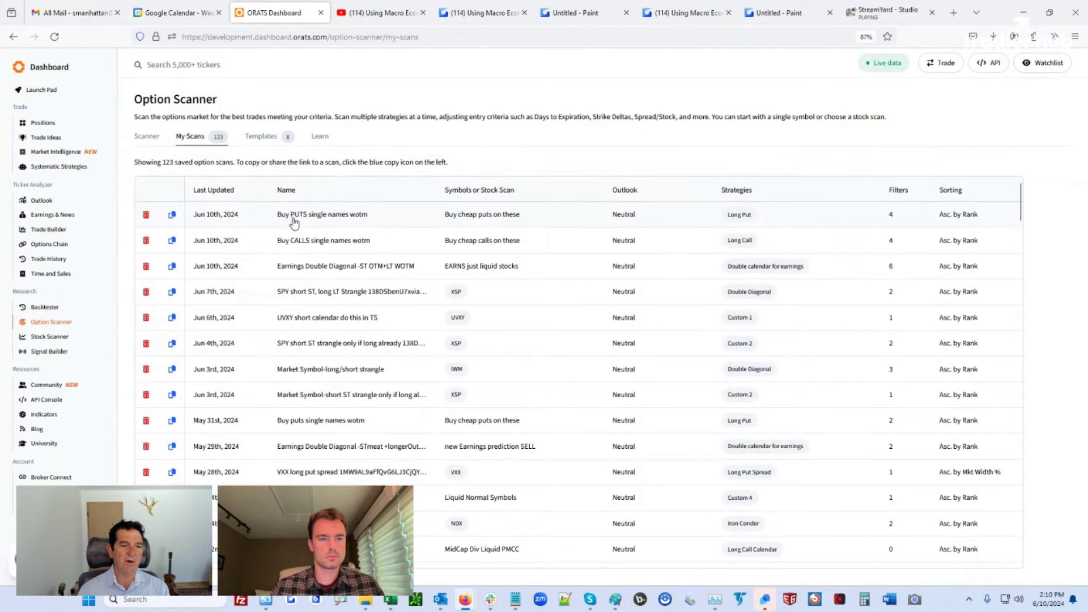
left_click(298, 241)
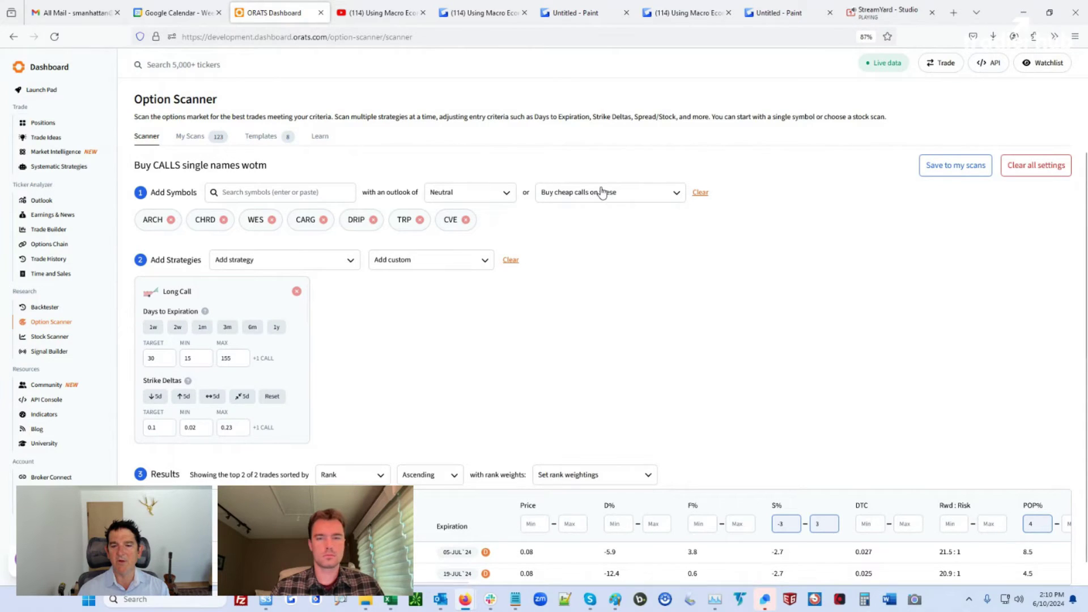
left_click(656, 196)
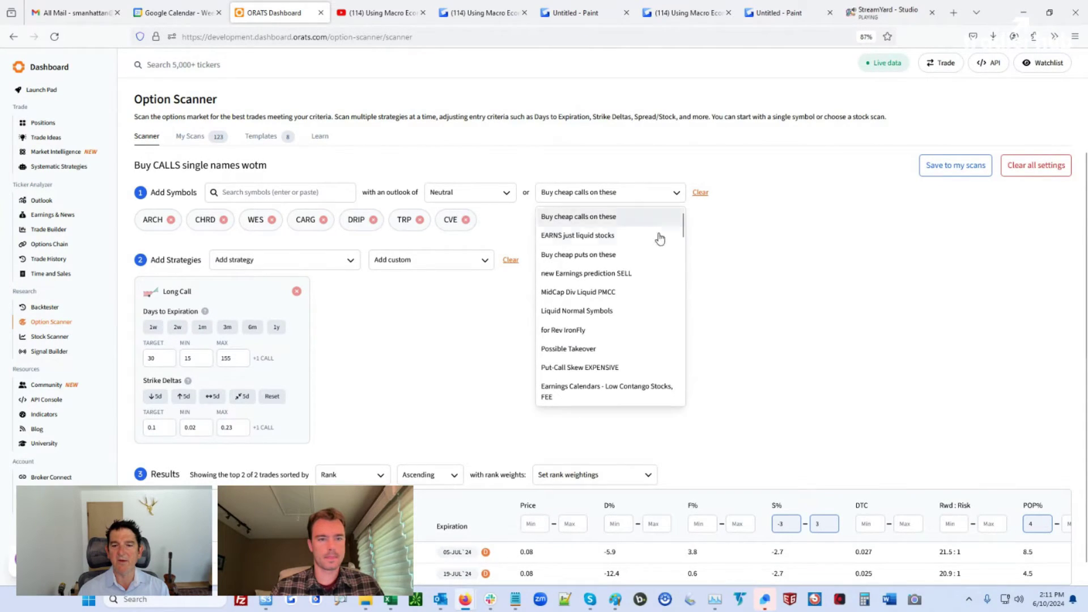
left_click(764, 234)
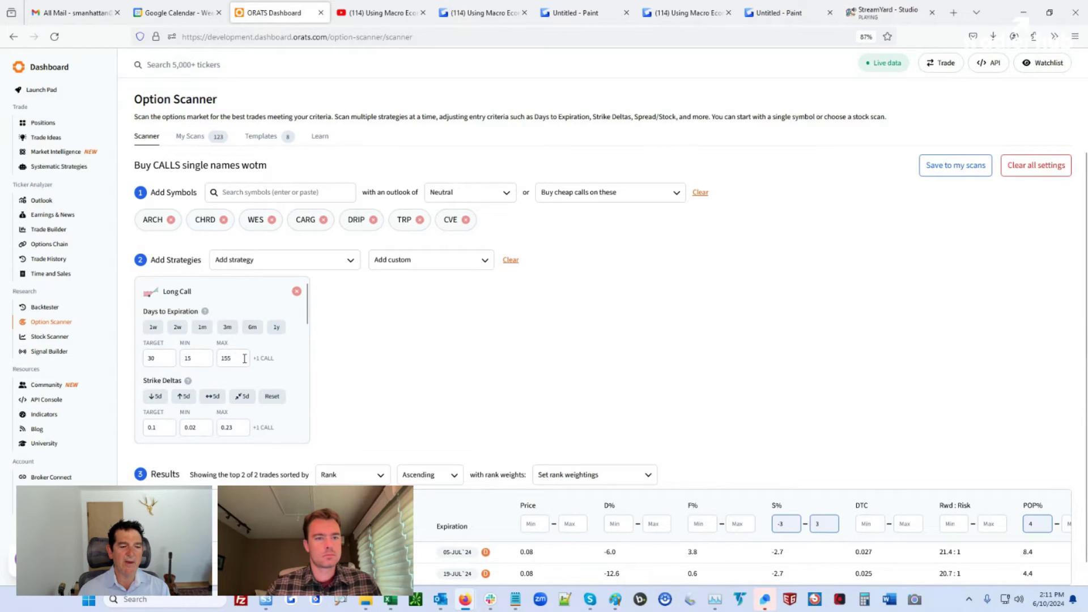
Review the Long Call strategy's criteria and examine the scan results' filter columns through to Next Dividend.
scroll(284, 417, "down", 6)
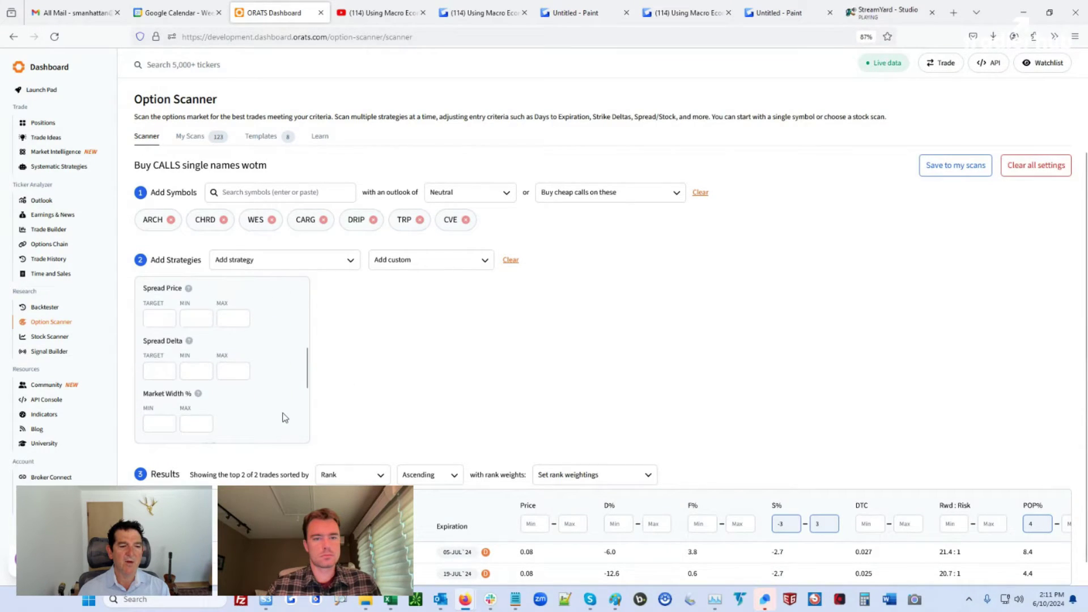
scroll(284, 417, "up", 6)
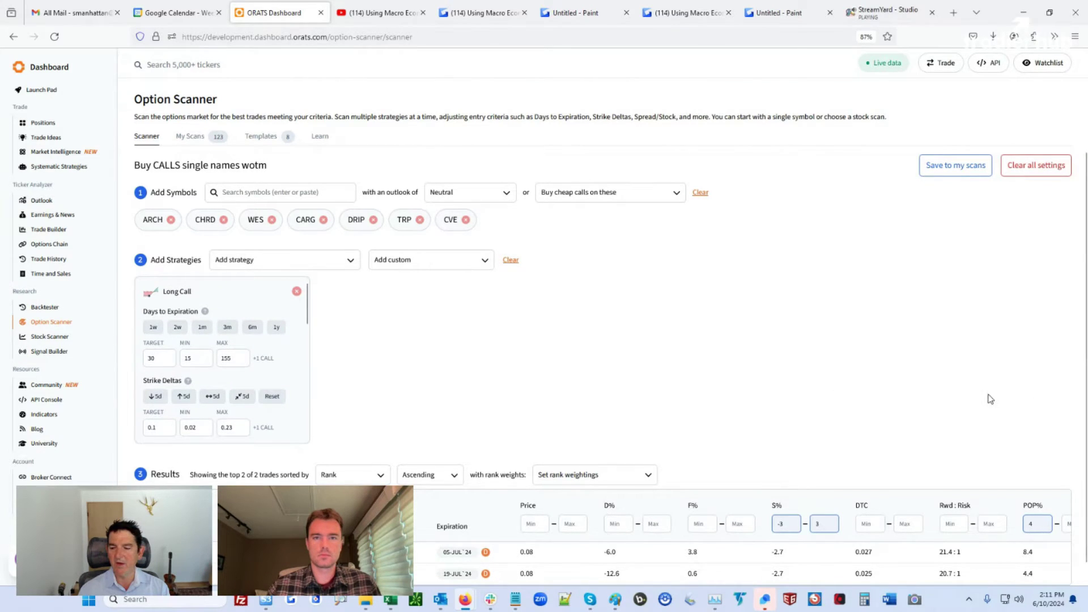
scroll(992, 397, "down", 1)
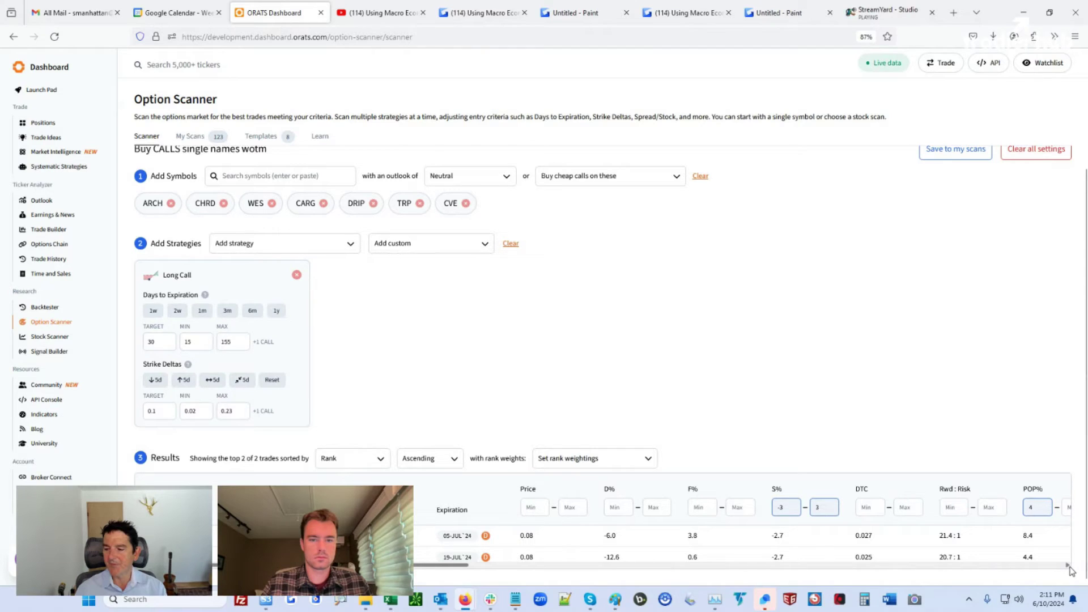
left_click_drag(1068, 565, 1068, 566)
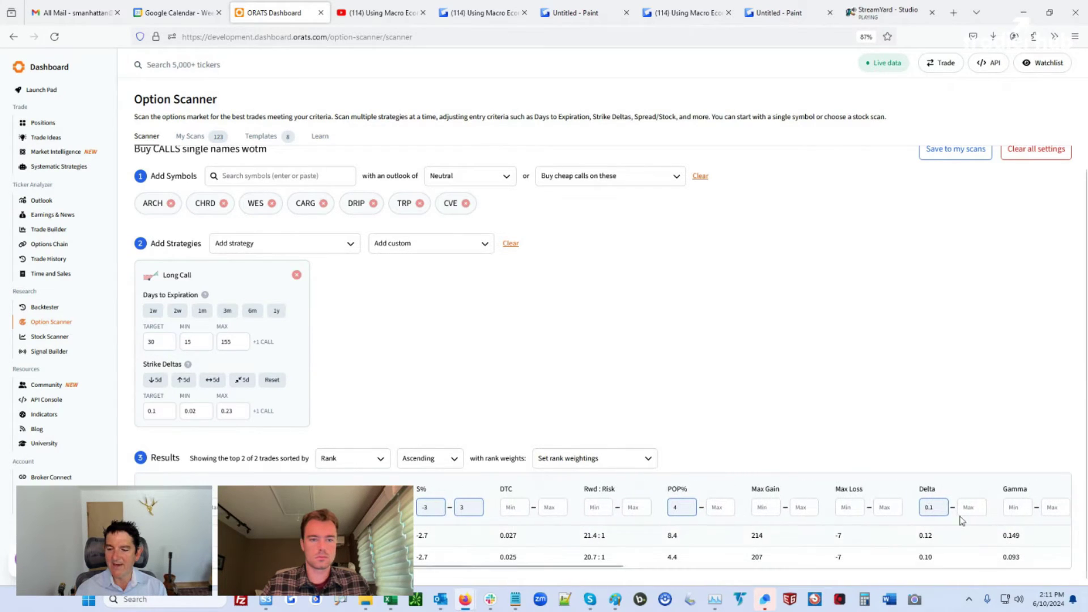
left_click(1032, 565)
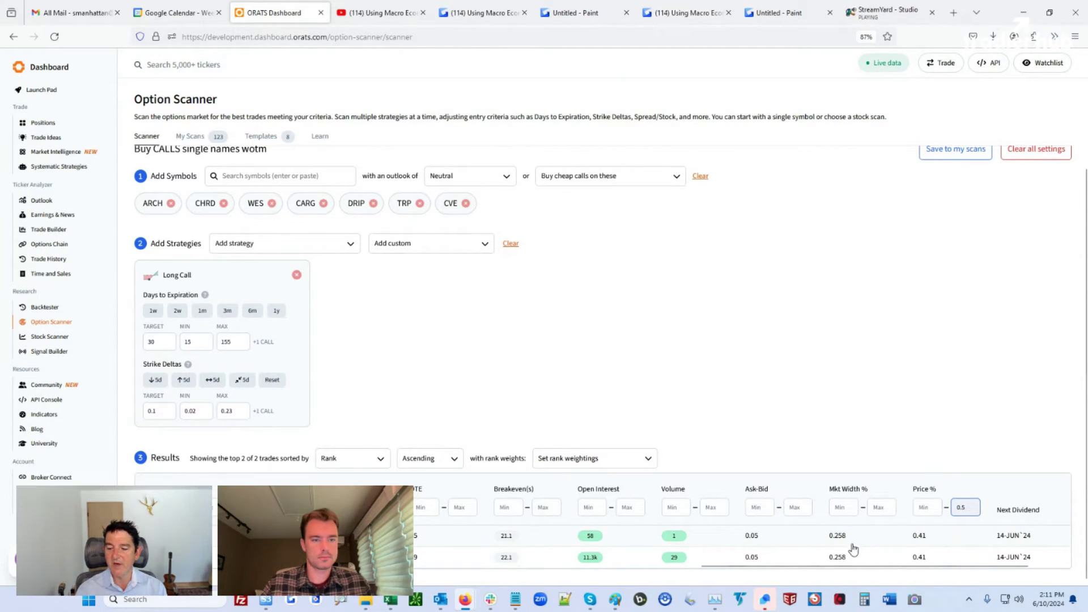
left_click_drag(846, 569, 245, 602)
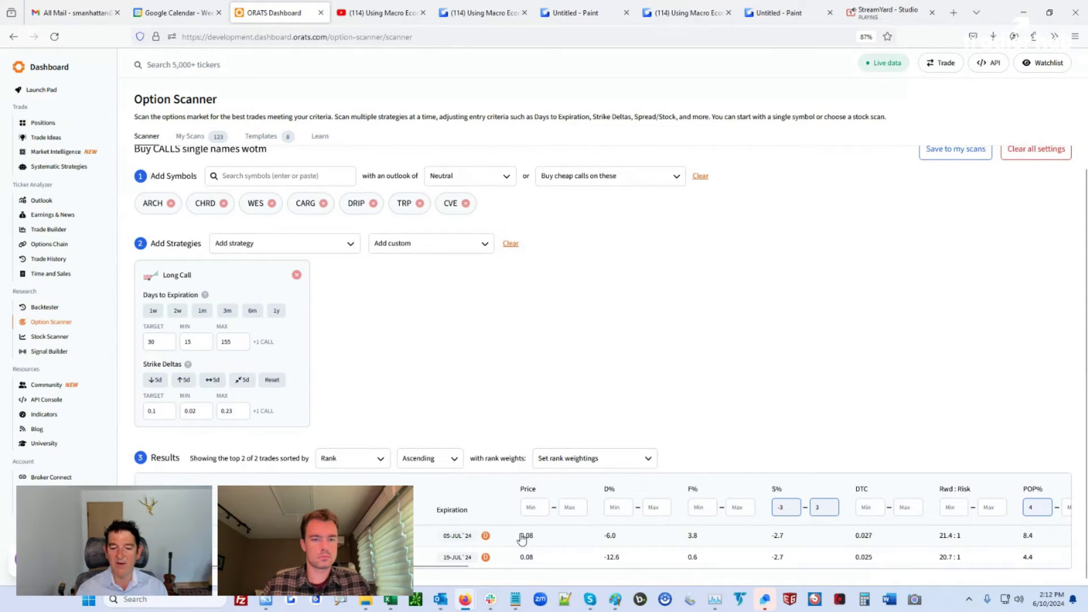
Examine the rank weightings applied to the option scan results.
left_click(615, 460)
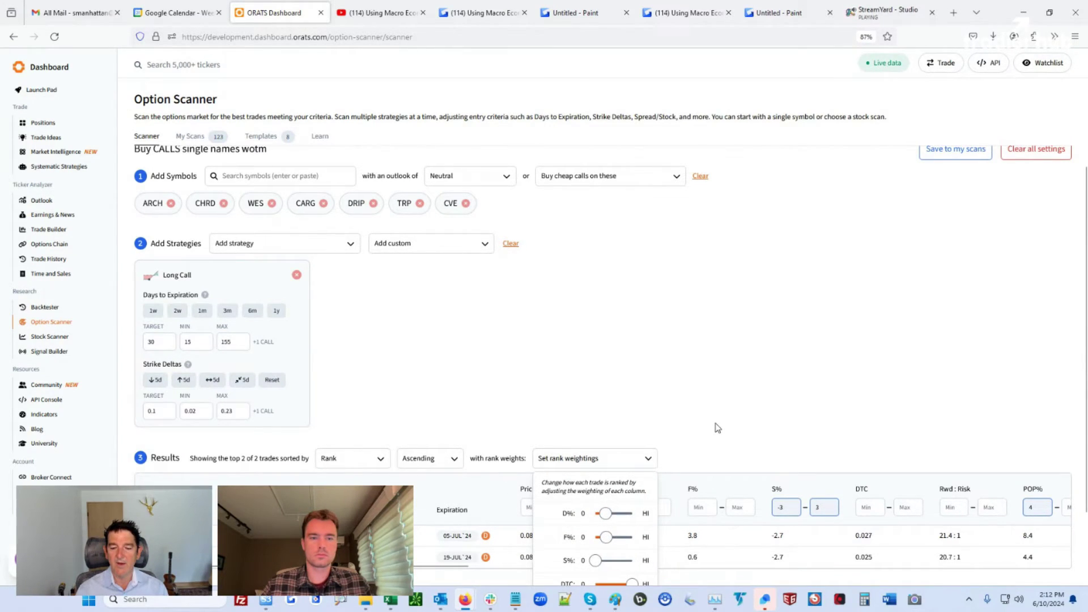
scroll(702, 433, "down", 2)
scroll(653, 444, "down", 1)
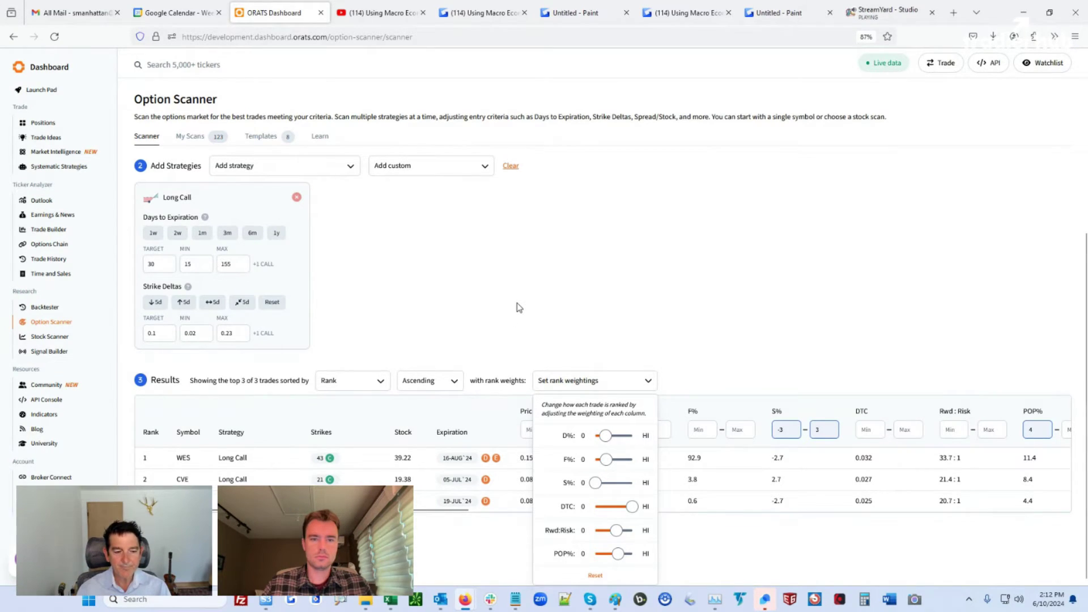
scroll(499, 312, "up", 1)
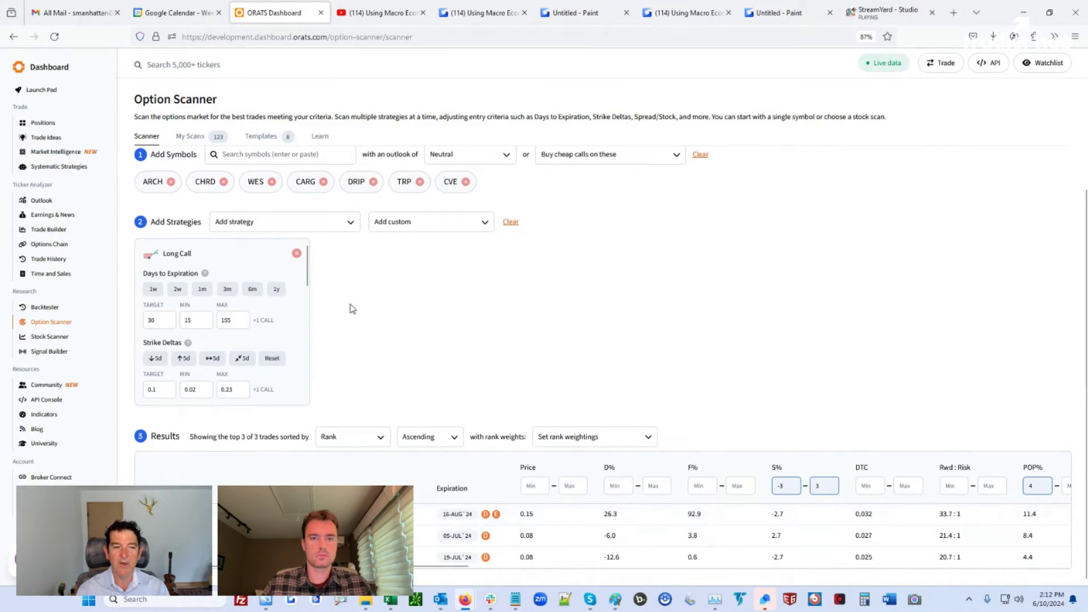
Go to the positions page and switch the account to ORATS Paper Trading.
left_click(43, 122)
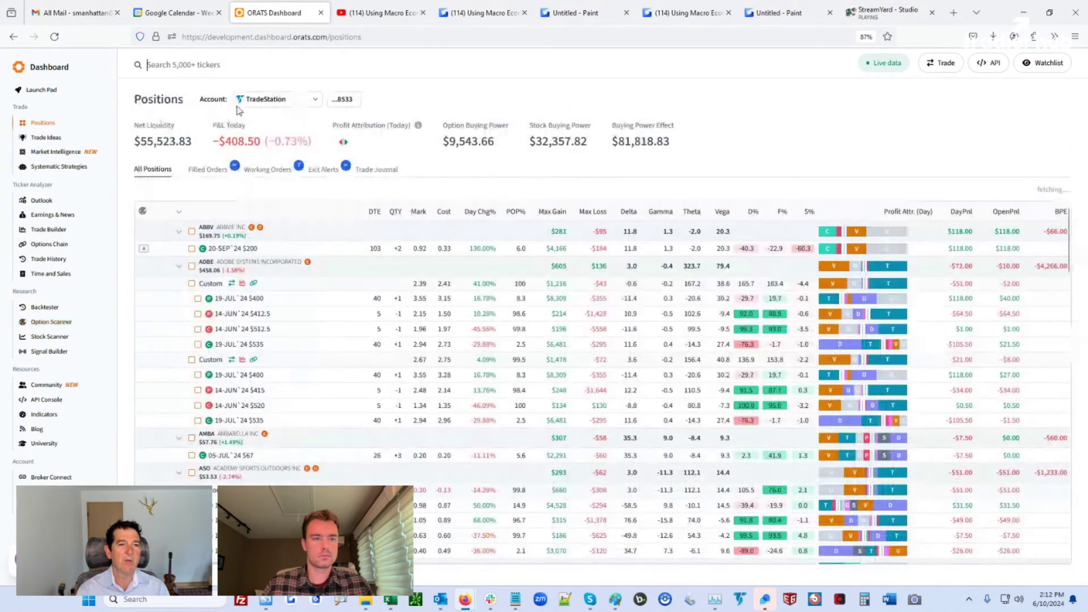
left_click(315, 103)
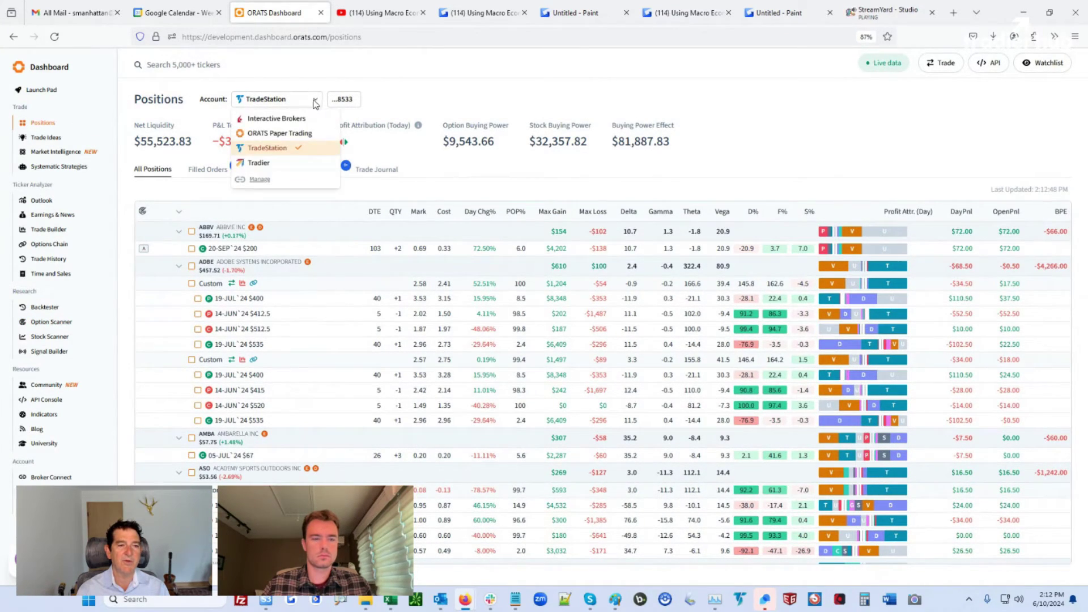
left_click(283, 134)
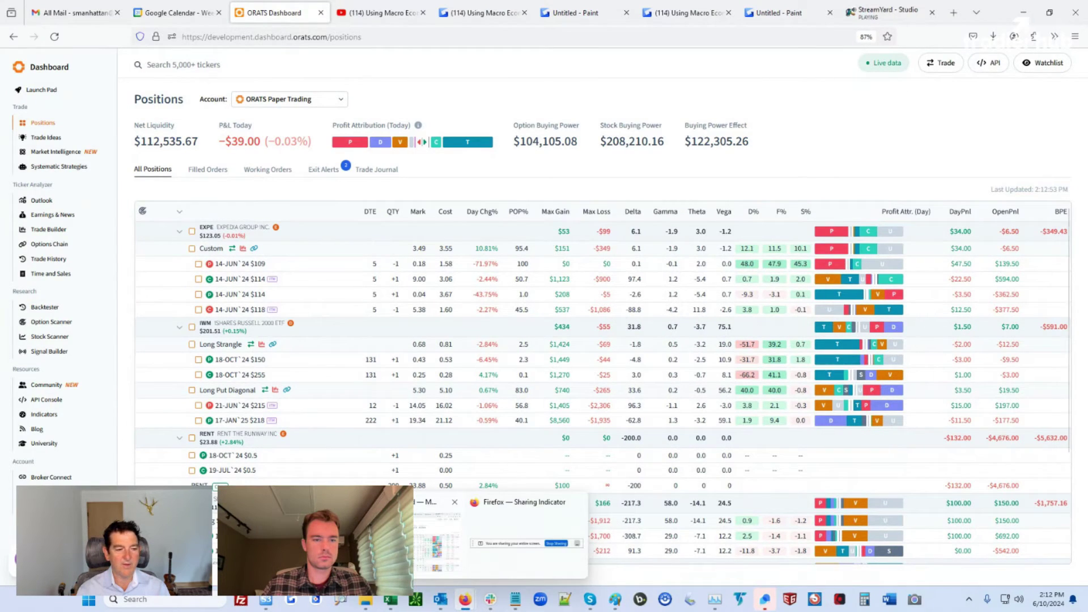
Return to the option scanner and open the WES 16-Aug-24 $43 long call result as a new trade.
left_click(53, 322)
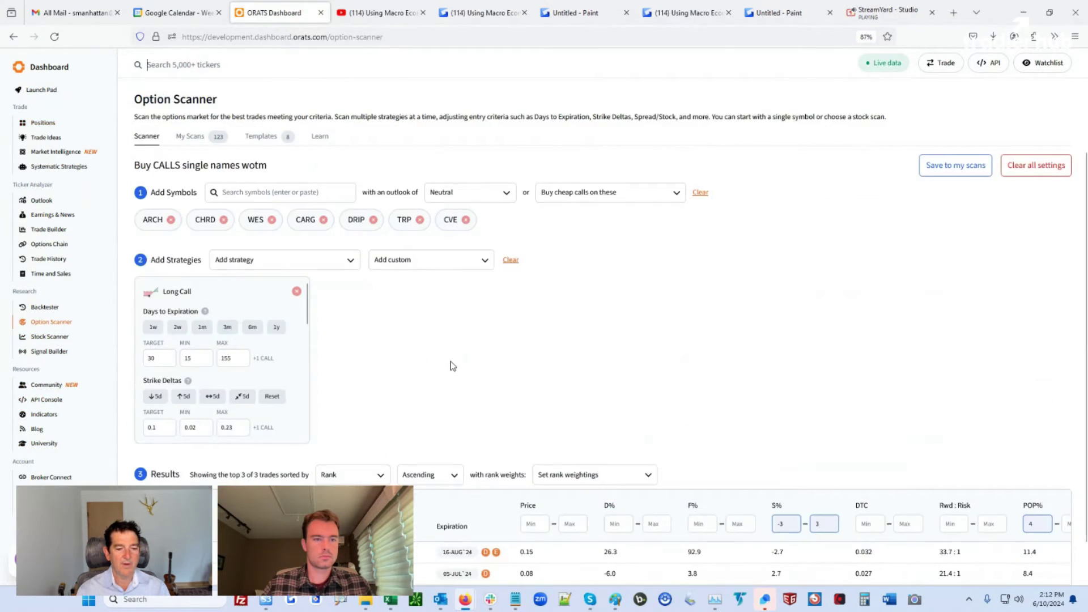
scroll(578, 541, "down", 1)
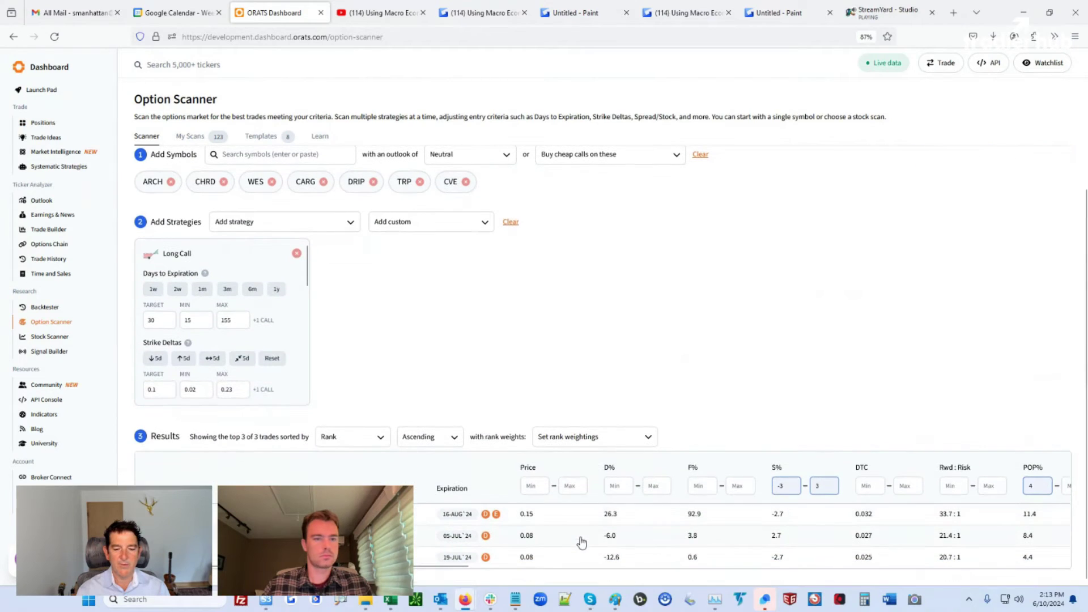
left_click(527, 521)
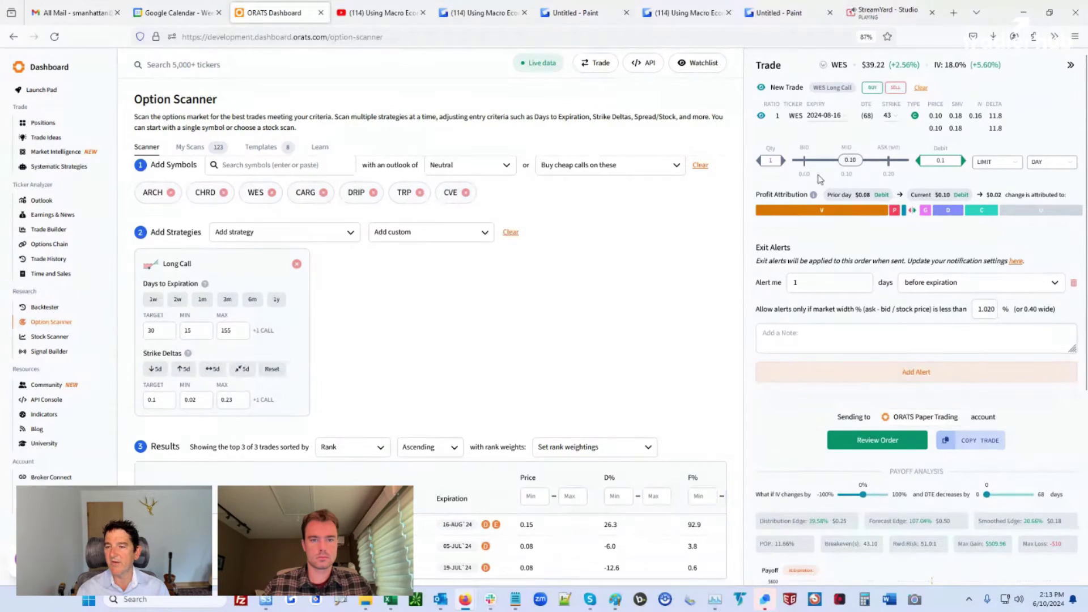
Raise the WES call's debit price to 0.15 and set the order type to FORCE.
left_click(963, 162)
left_click(963, 161)
left_click(963, 161)
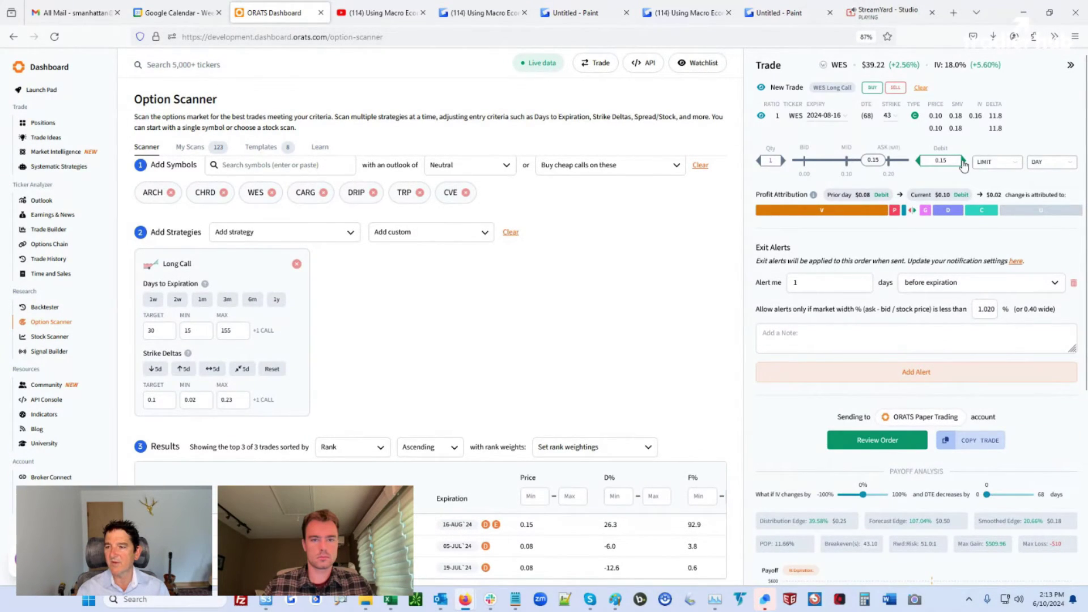
left_click(1003, 165)
left_click(992, 204)
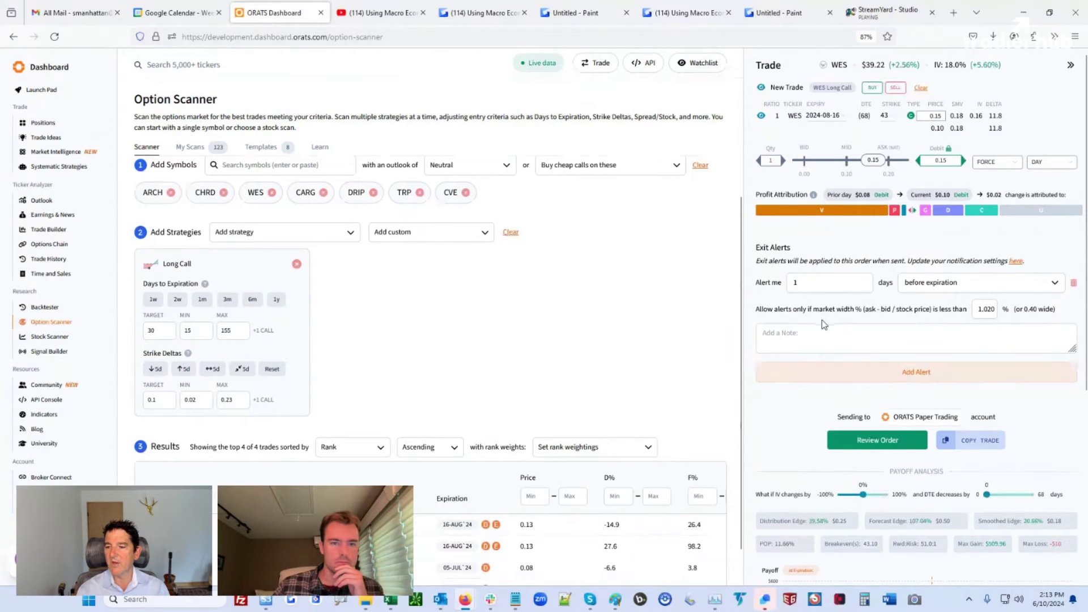
Set the WES call quantity to 6 and bring up the order review for the ORATS Paper Trading account.
left_click(784, 161)
left_click(784, 161)
left_click(784, 161)
left_click(784, 161)
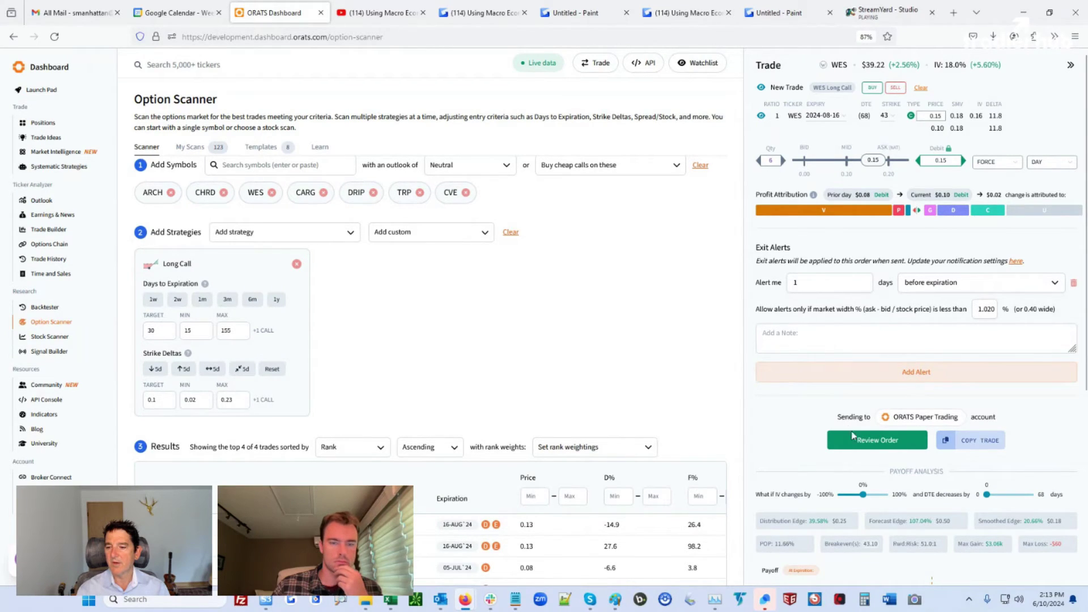
left_click(872, 446)
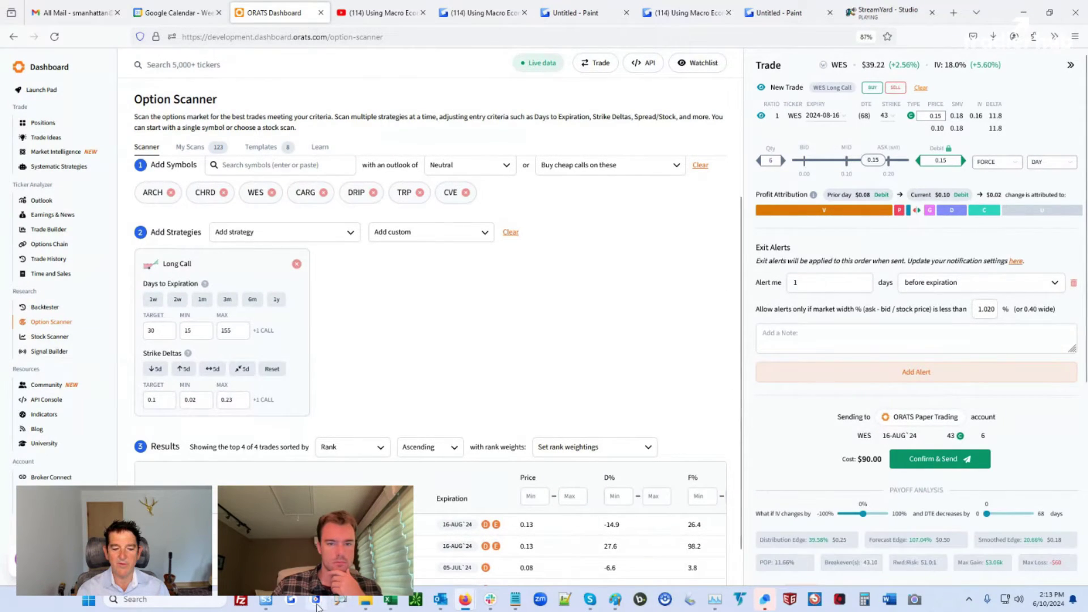
Capture an image of the WES trade ticket and send the reviewed order to the ORATS Paper Trading account.
left_click(294, 602)
left_click_drag(743, 56, 1079, 393)
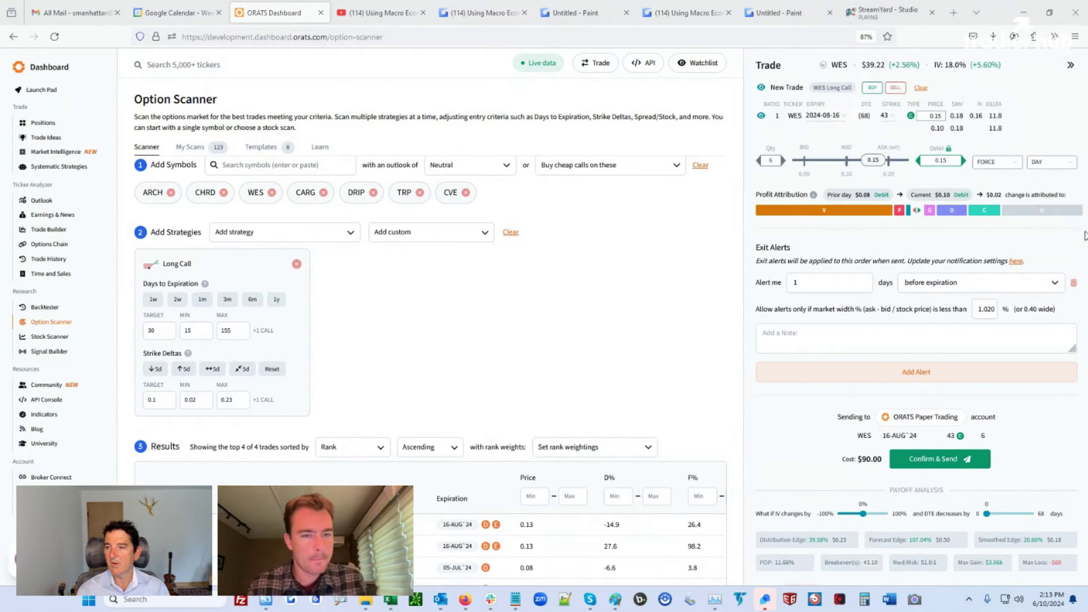
key("ctrl+l")
left_click(957, 470)
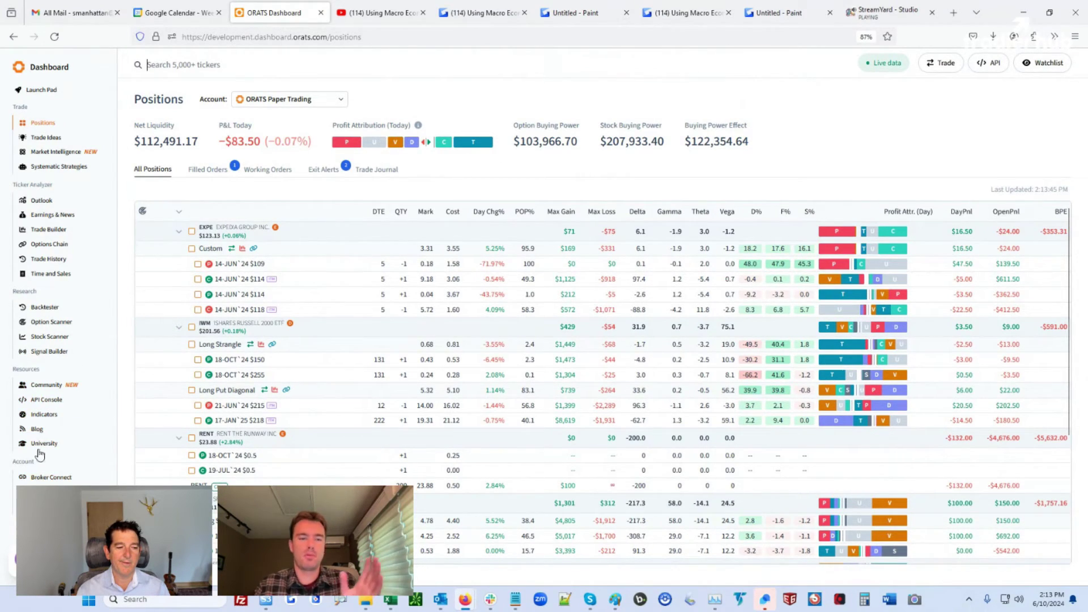
Return to the option scanner and open the TRP 16-Aug-24 $42.5 long call result as a new trade.
left_click(43, 327)
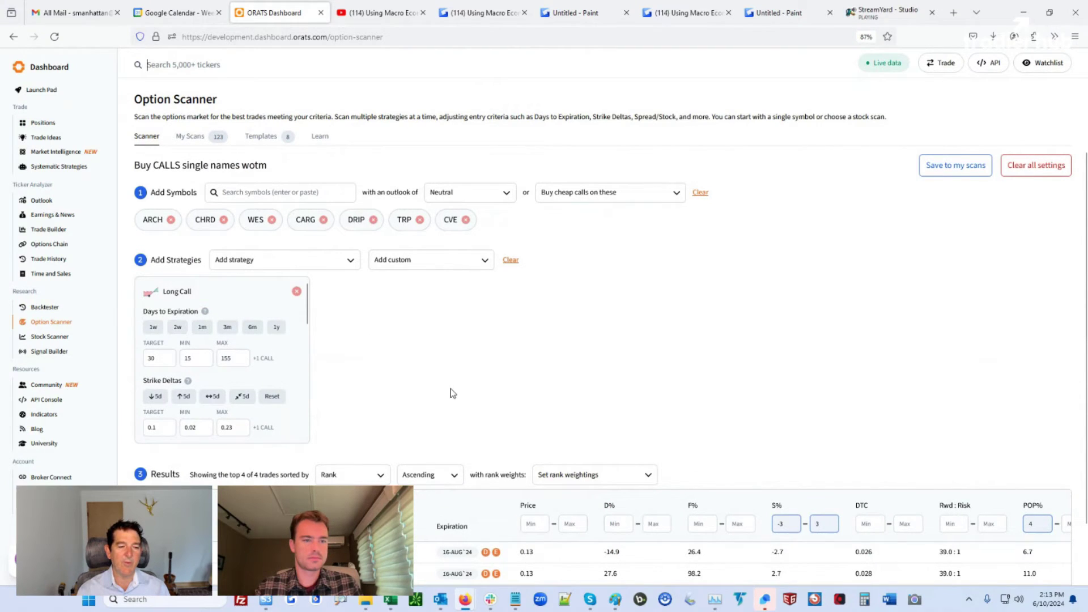
scroll(549, 508, "down", 1)
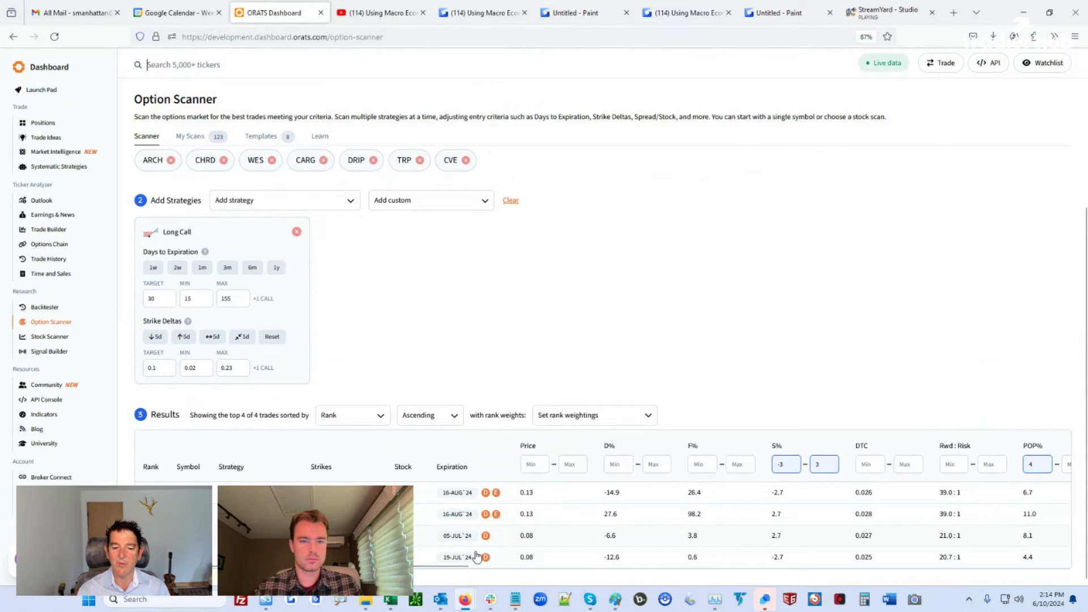
mouse_move(458, 566)
left_mouse_down()
mouse_move(1068, 567)
mouse_move(470, 567)
left_mouse_up()
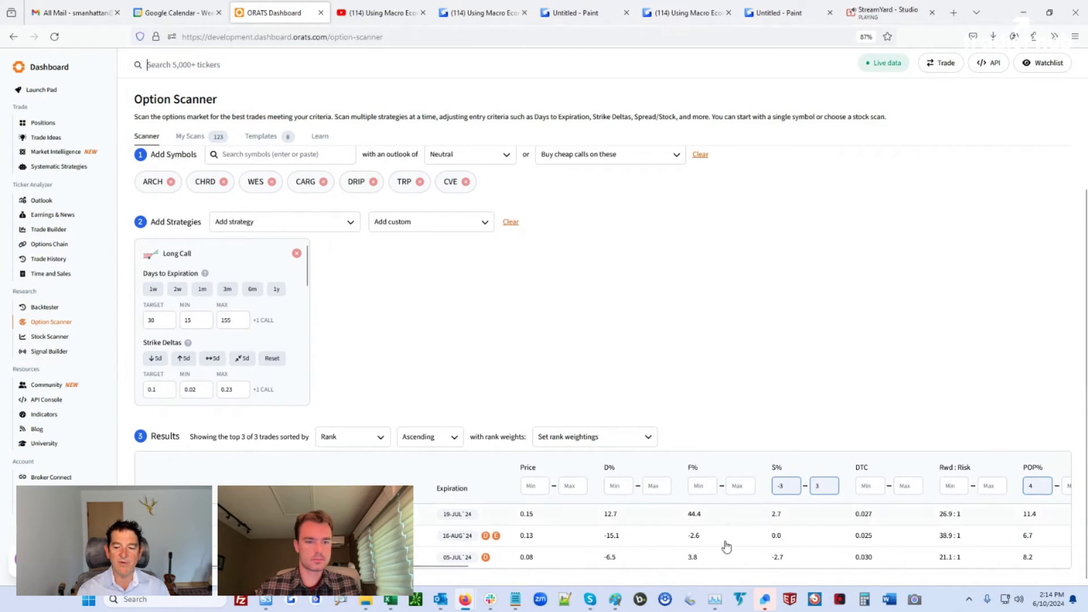
left_click_drag(454, 565, 1071, 581)
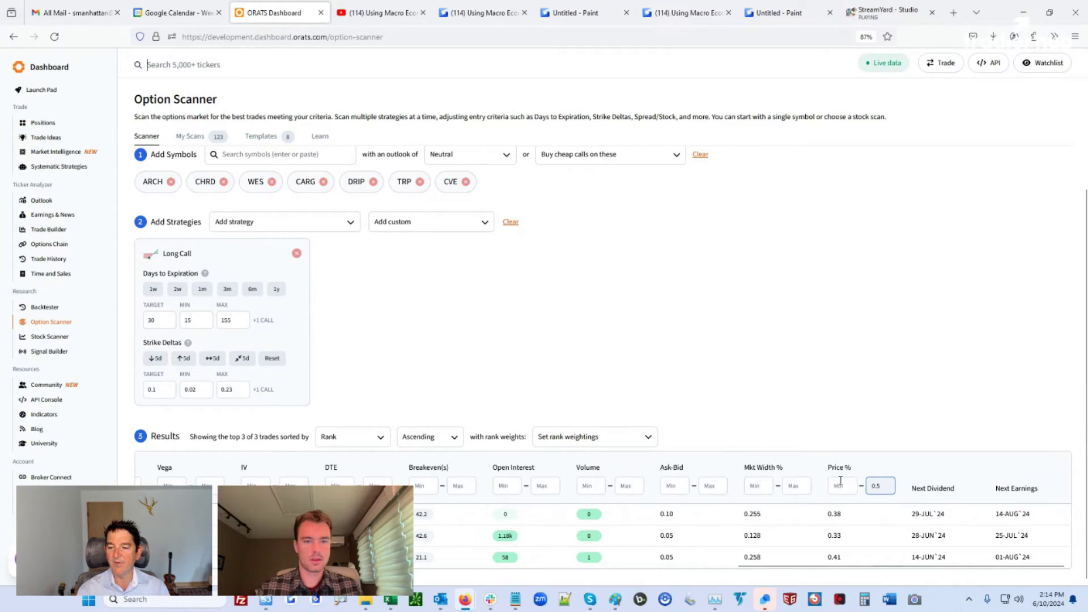
left_click_drag(766, 568, 170, 568)
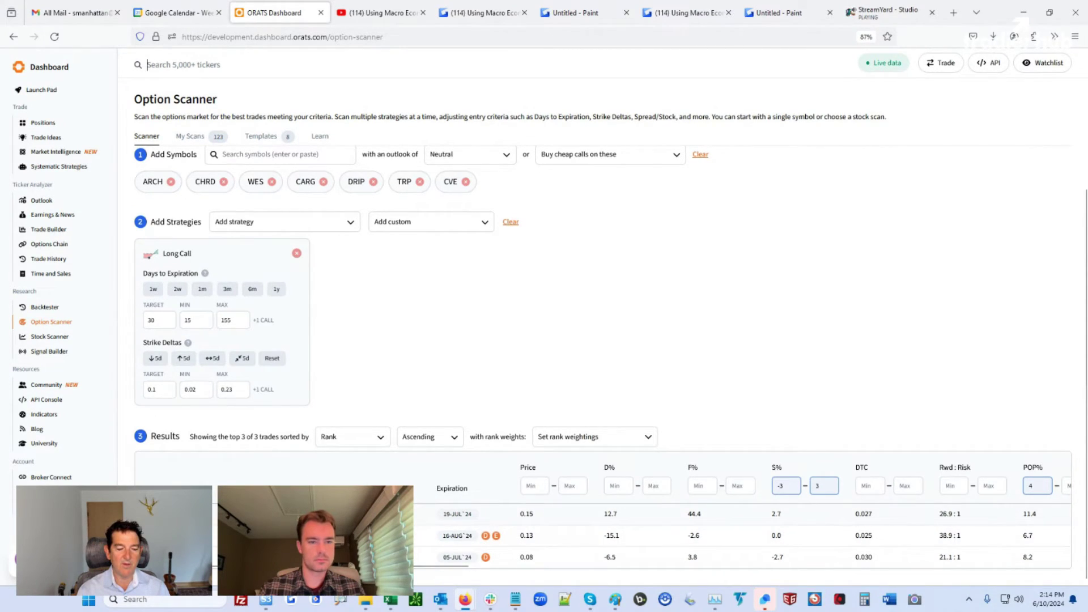
left_click(526, 541)
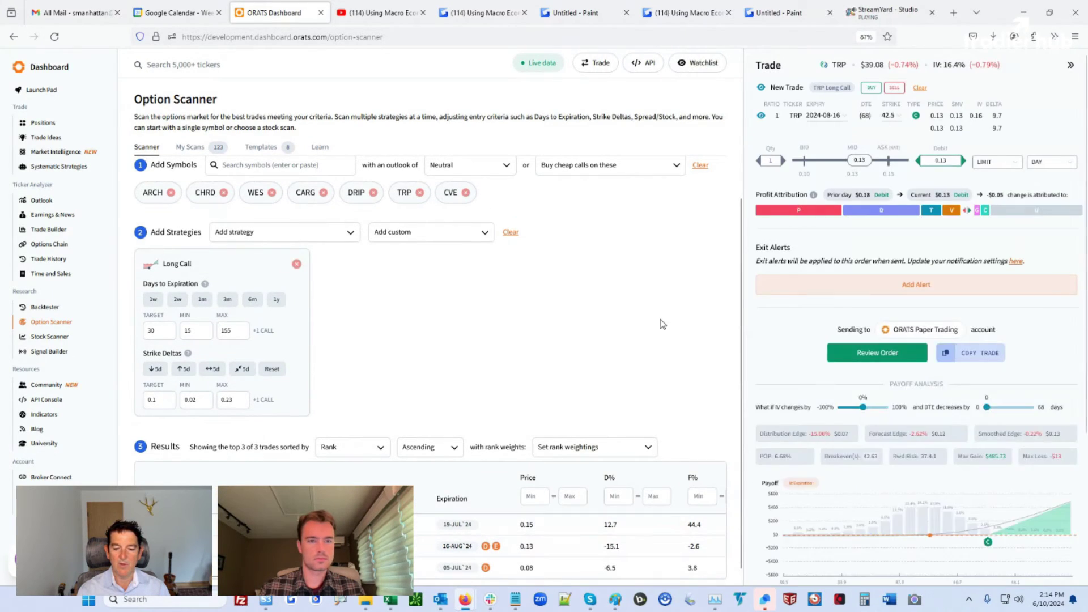
Set the TRP call quantity to 6 and raise its debit price to 0.15.
left_click(783, 162)
left_click(783, 161)
left_click(783, 162)
left_click(784, 161)
left_click(784, 161)
left_click(784, 162)
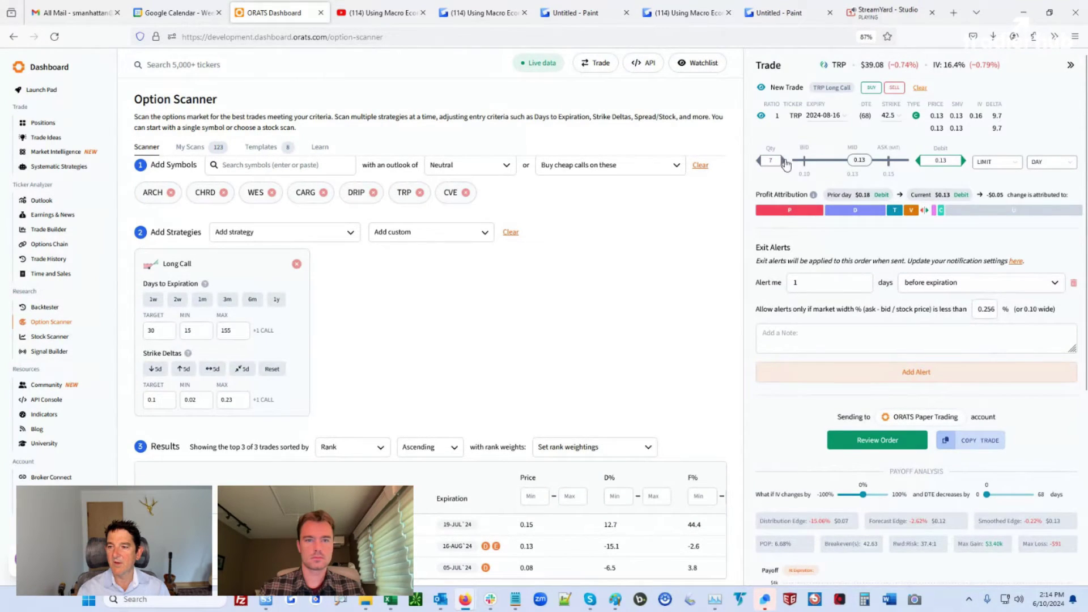
left_click(759, 160)
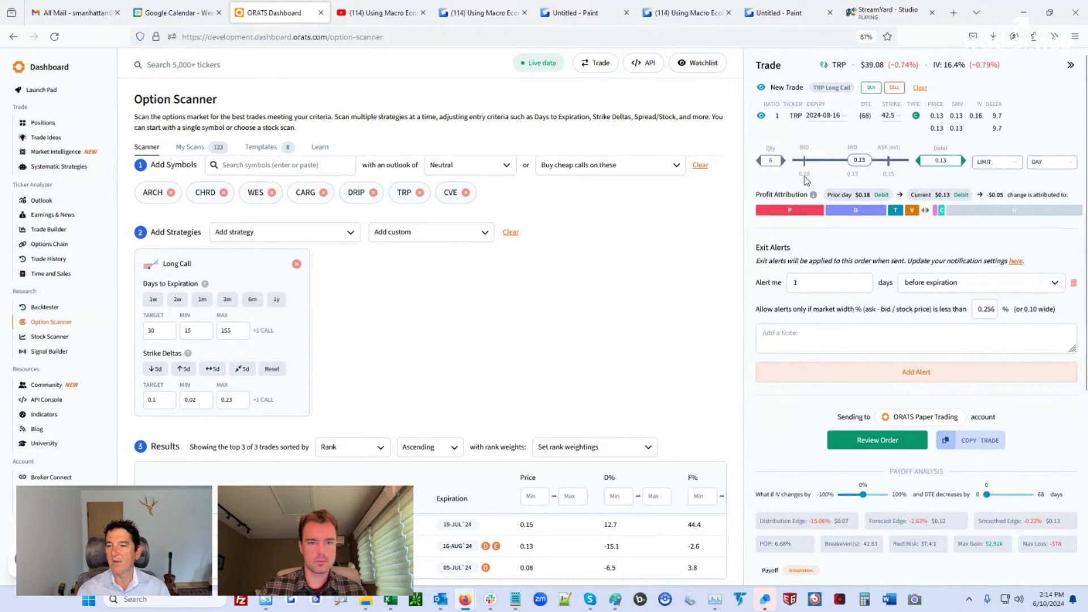
left_click_drag(861, 161, 902, 163)
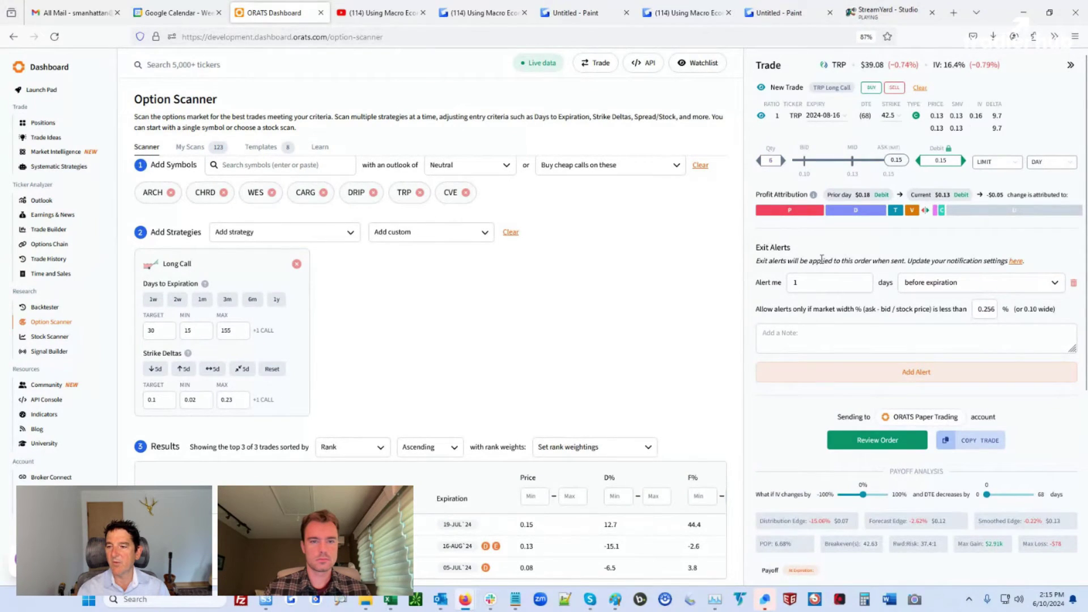
Review the TRP call order, capturing an image of the ticket, and send it to the ORATS Paper Trading account.
left_click(889, 441)
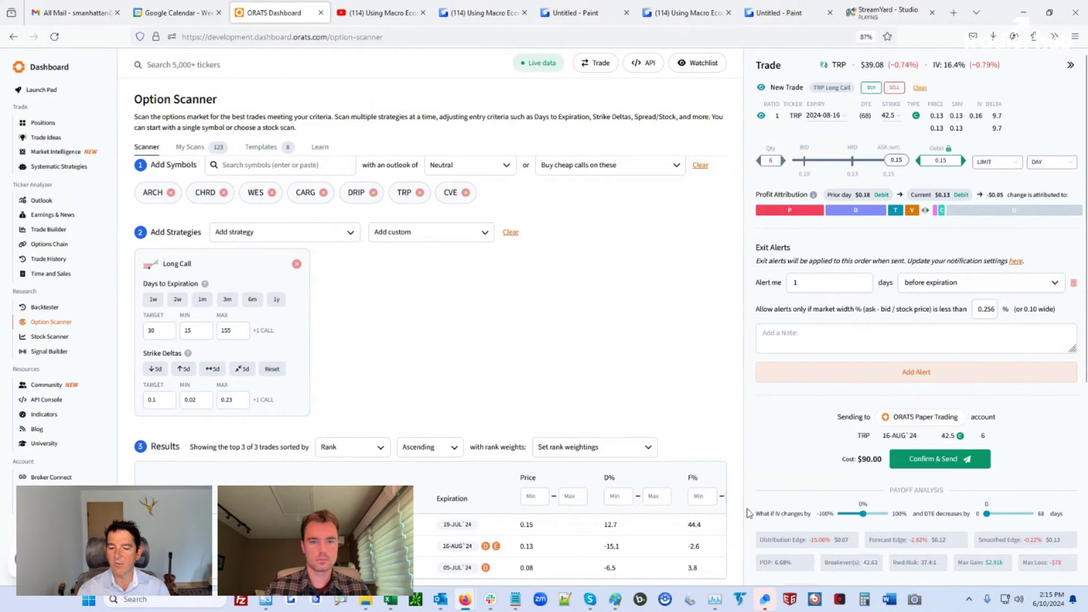
left_click(301, 604)
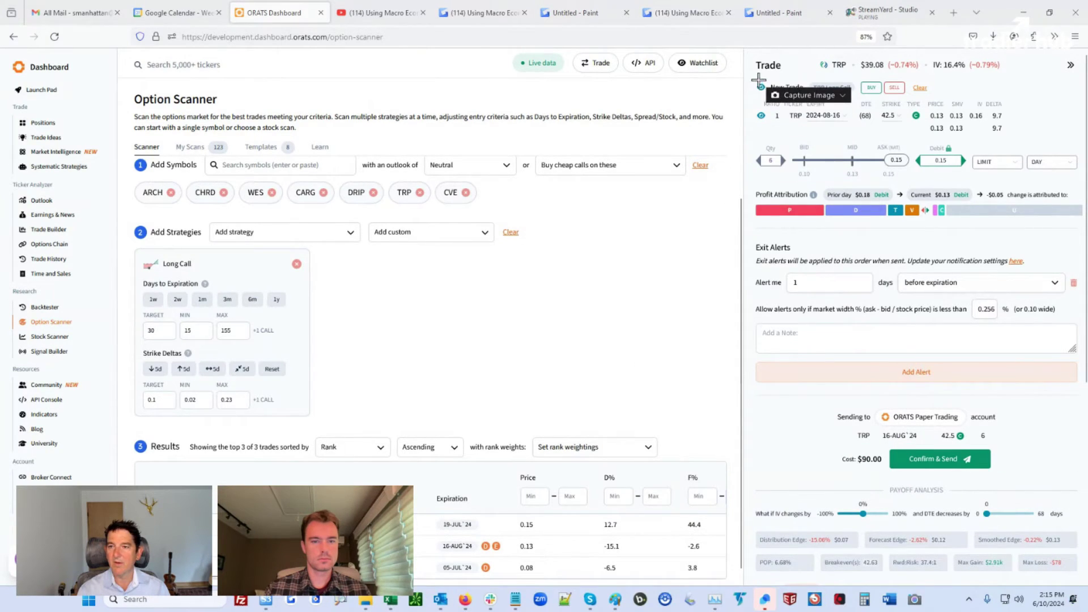
left_click_drag(744, 53, 959, 186)
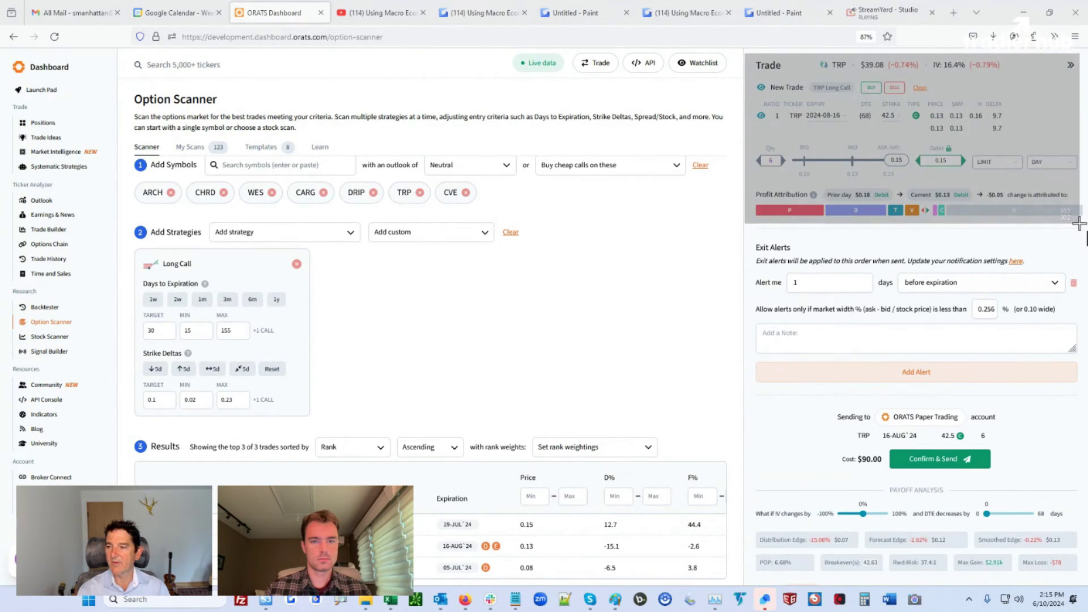
key("ctrl+l")
left_click(939, 459)
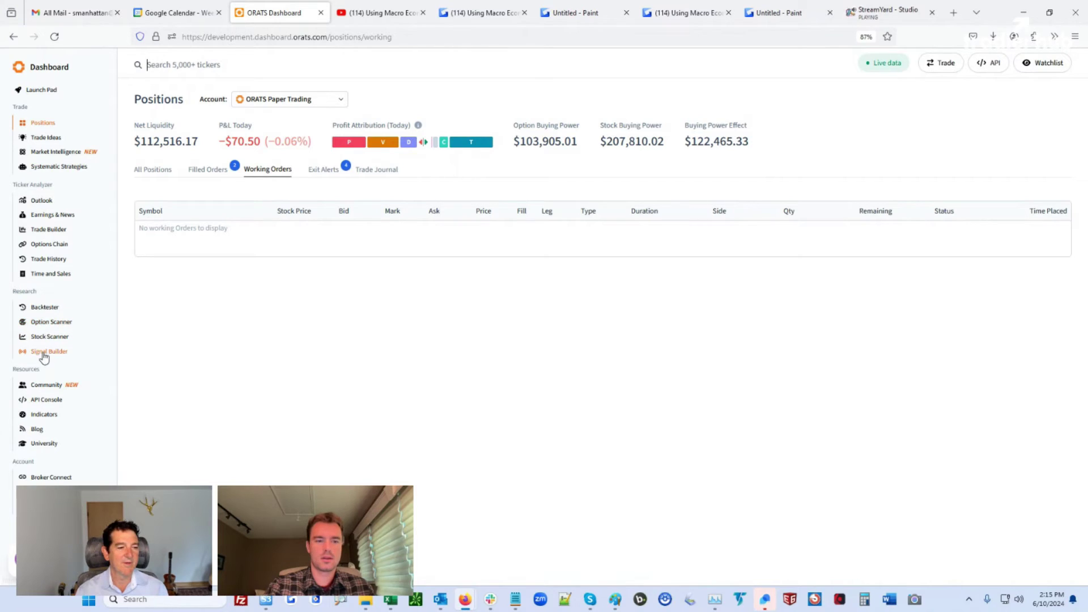
Go back to the option scanner and open the CVE 05-Jul-24 $21 long call result as a new trade.
left_click(52, 322)
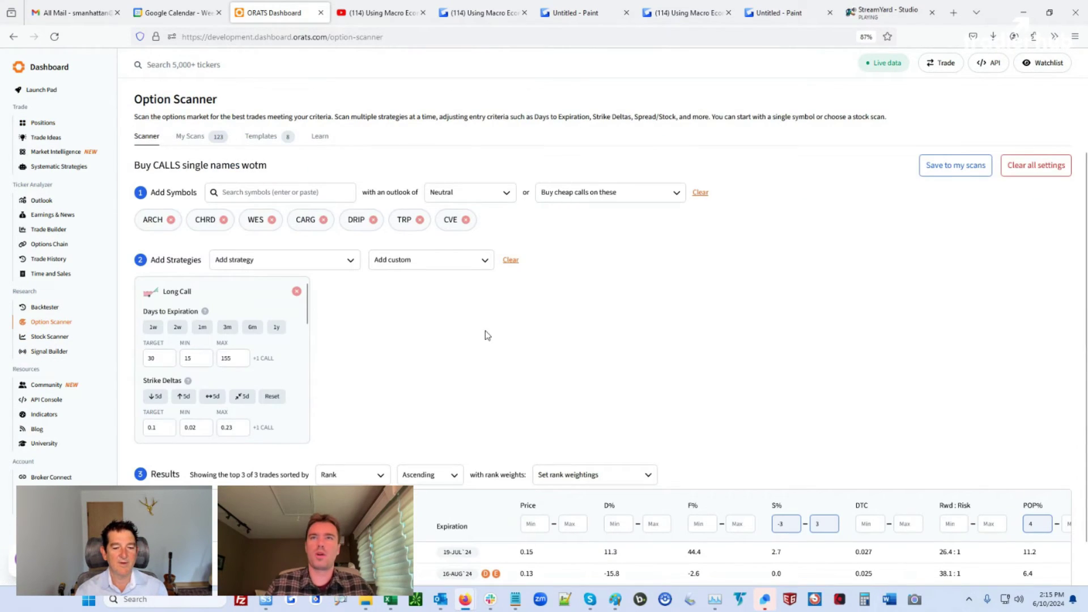
scroll(667, 497, "down", 1)
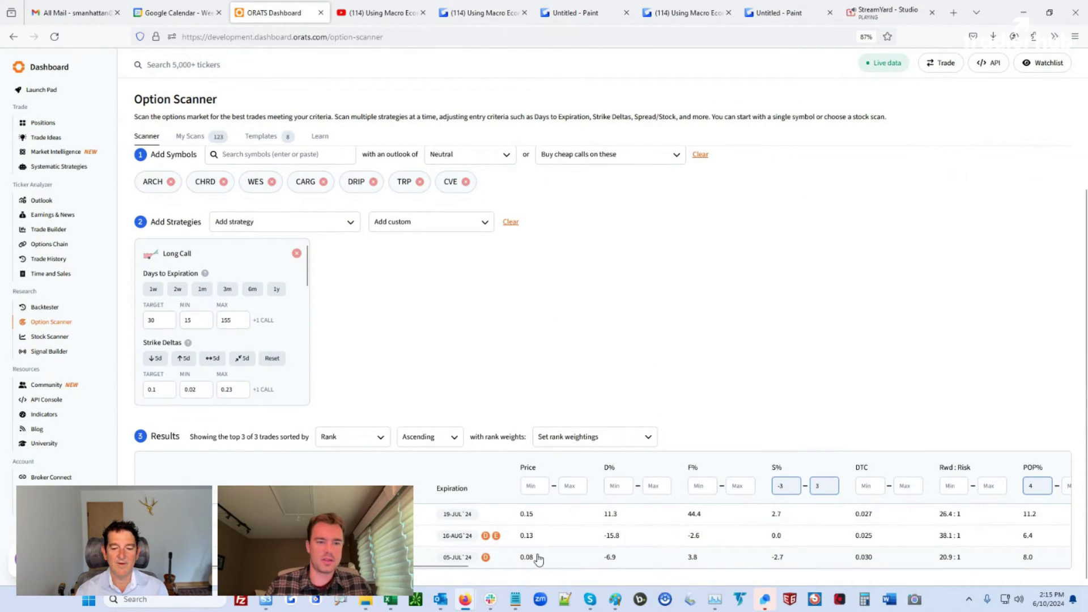
left_click(521, 560)
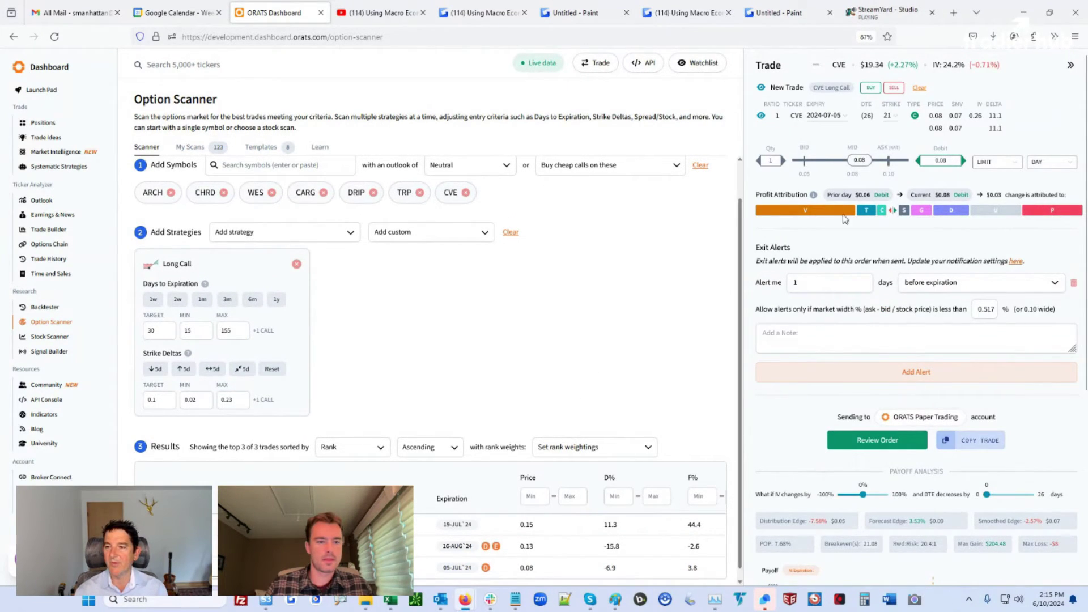
Raise the CVE call's debit price to 0.10 and set its quantity to 10.
left_click_drag(865, 168, 901, 168)
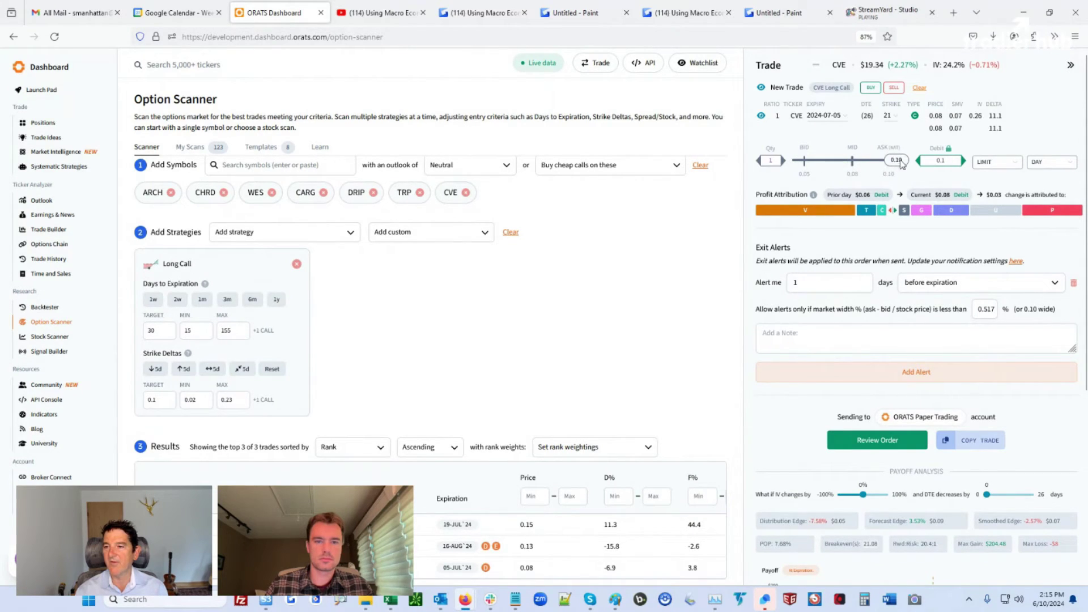
left_click(782, 162)
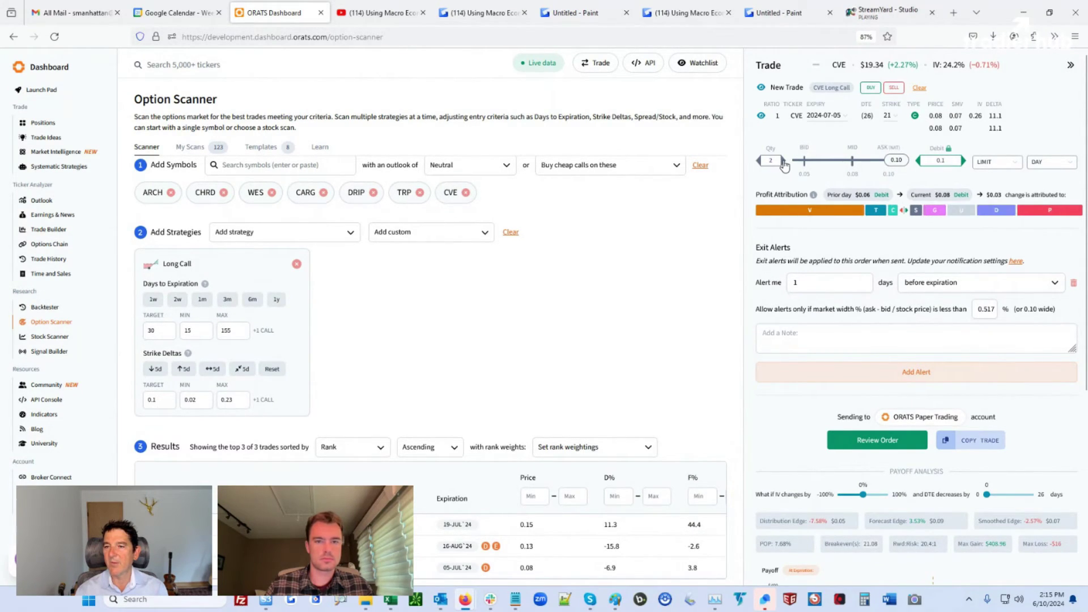
left_click(783, 162)
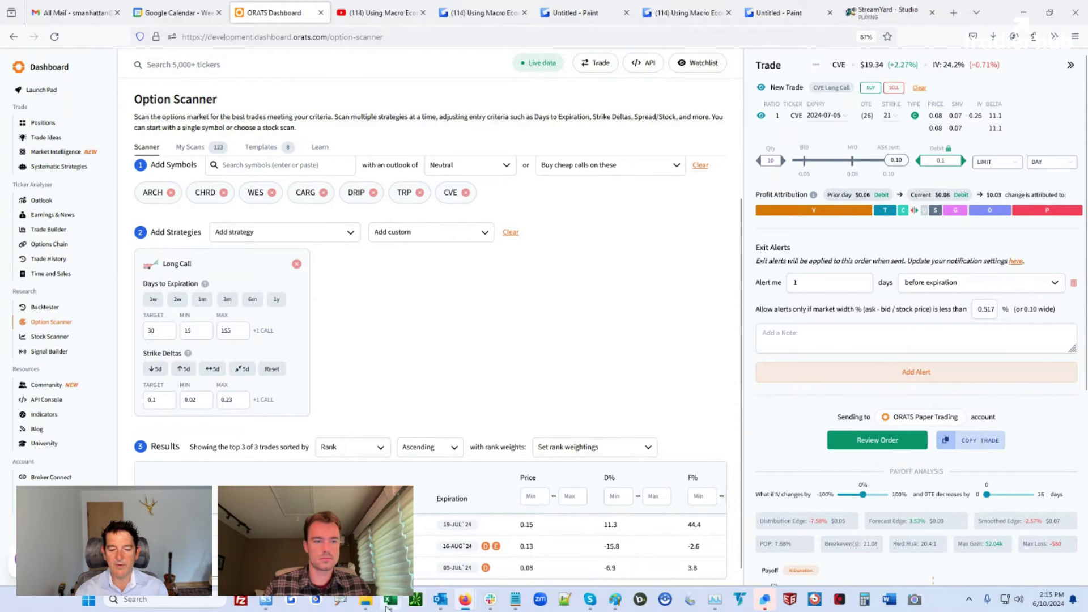
Capture an image of the CVE trade ticket, and review and send the order to the ORATS Paper Trading account.
left_click(292, 604)
left_click_drag(744, 58, 1083, 242)
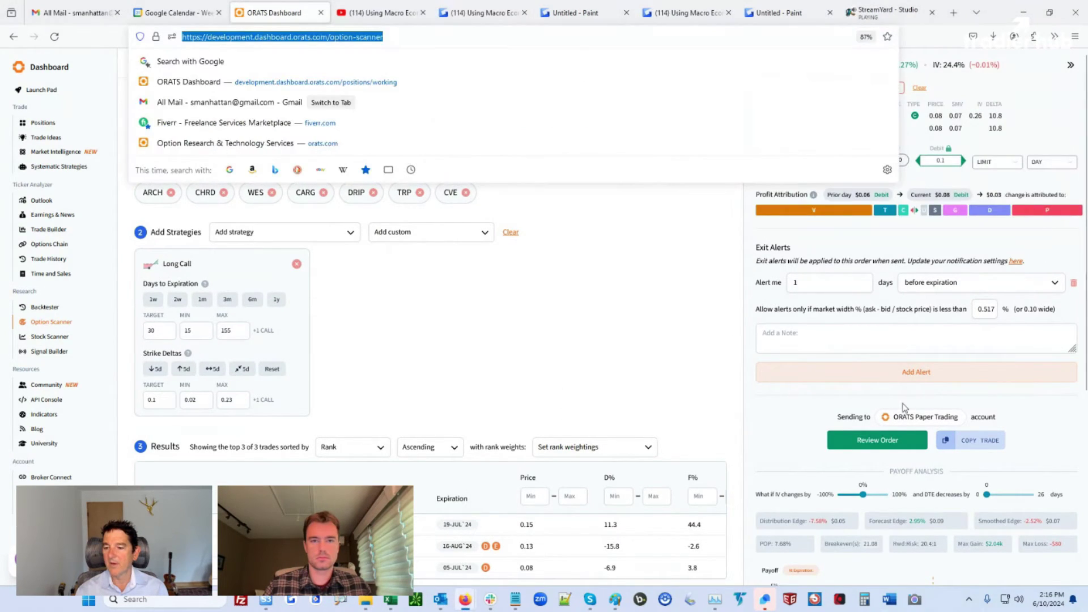
left_click(886, 441)
left_click(935, 462)
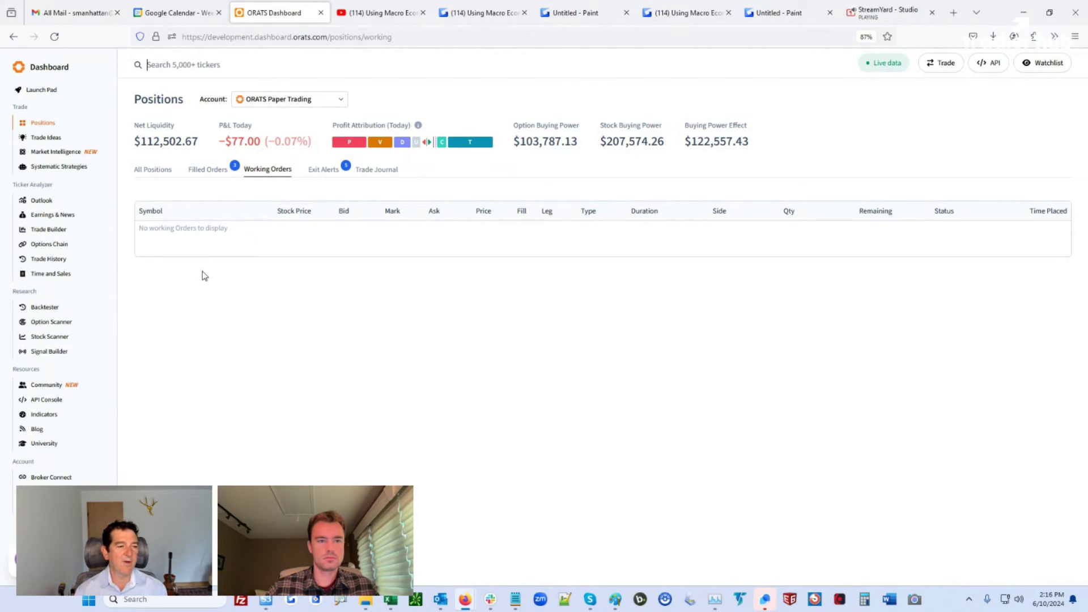
Return to the option scanner and reopen the CVE 05-Jul-24 $21 long call as a new trade.
left_click(56, 322)
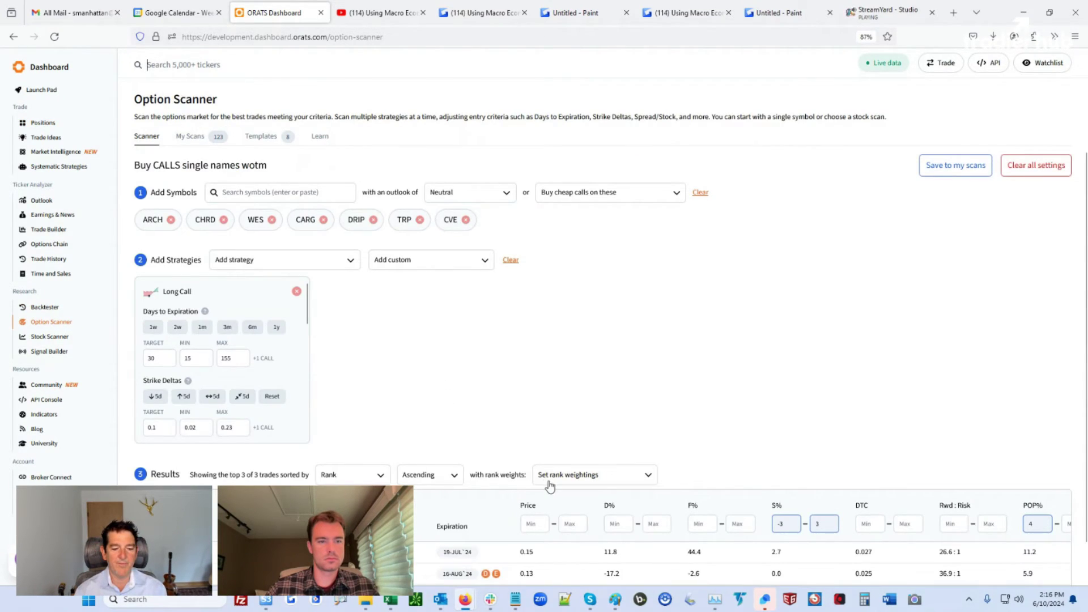
left_click(527, 559)
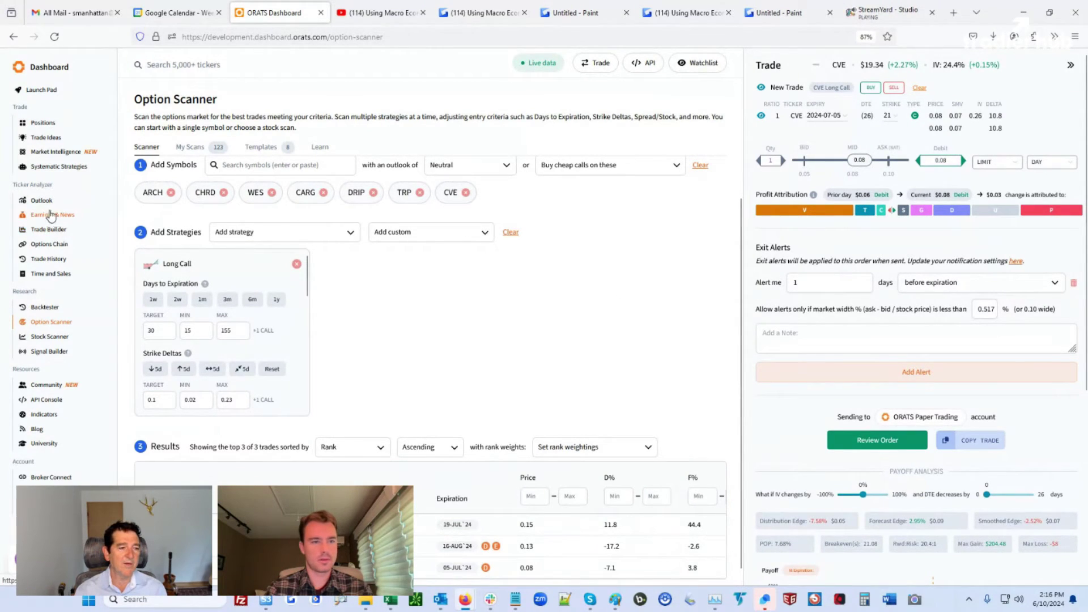
Clear the open CVE trade and load the saved scan "Buy cheap puts on these" in the stock scanner.
left_click(49, 337)
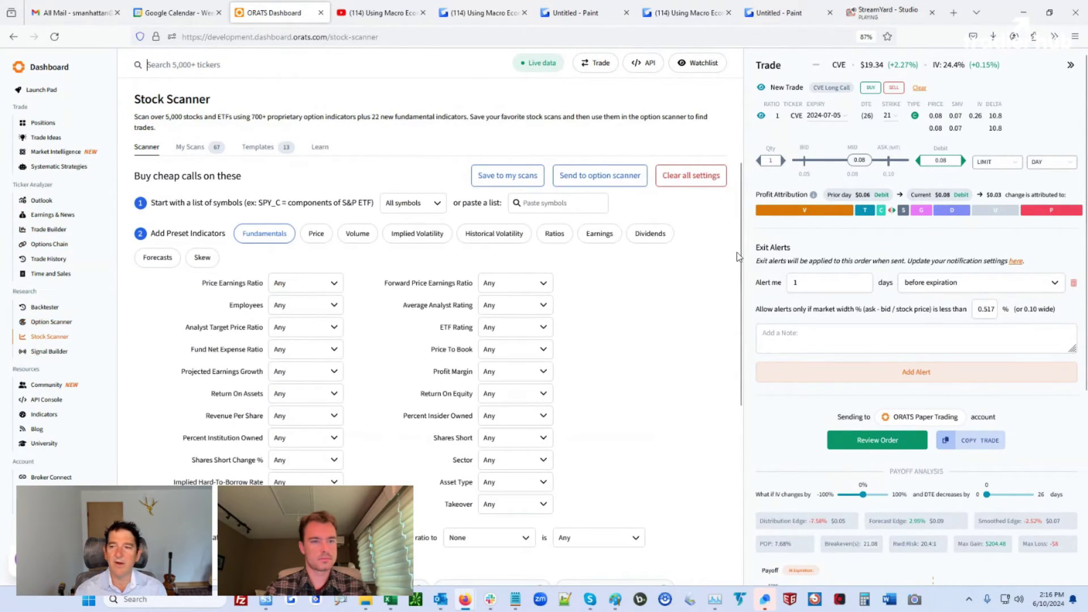
left_click(920, 89)
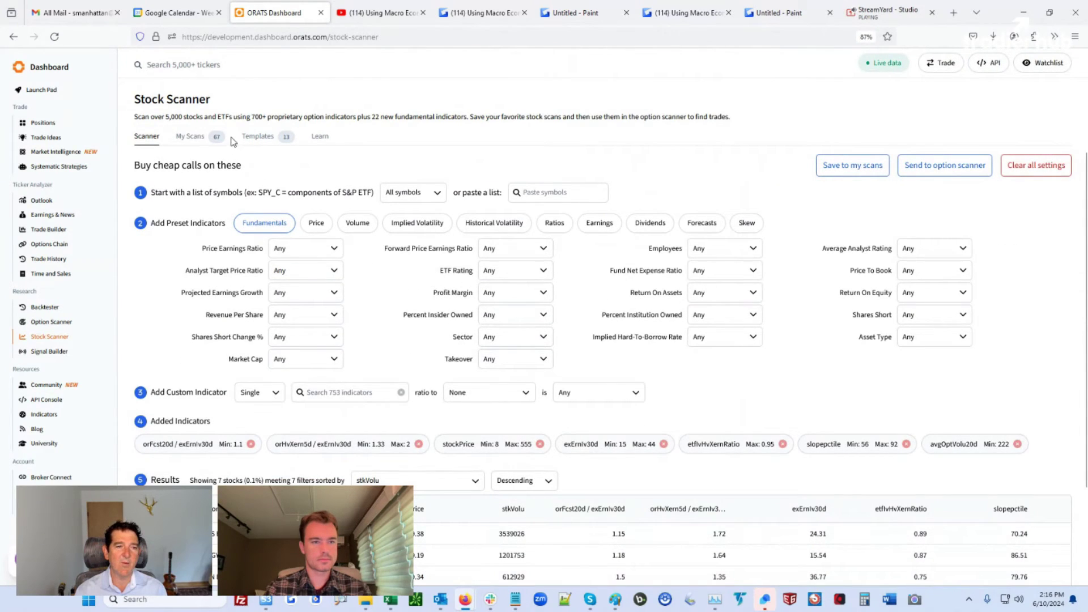
left_click(190, 136)
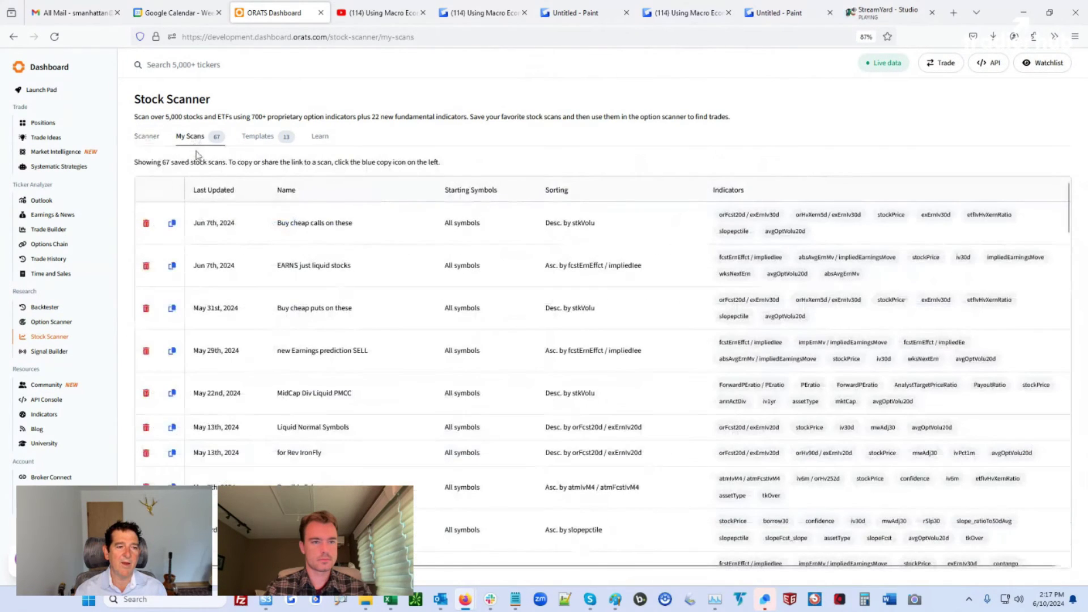
left_click(297, 308)
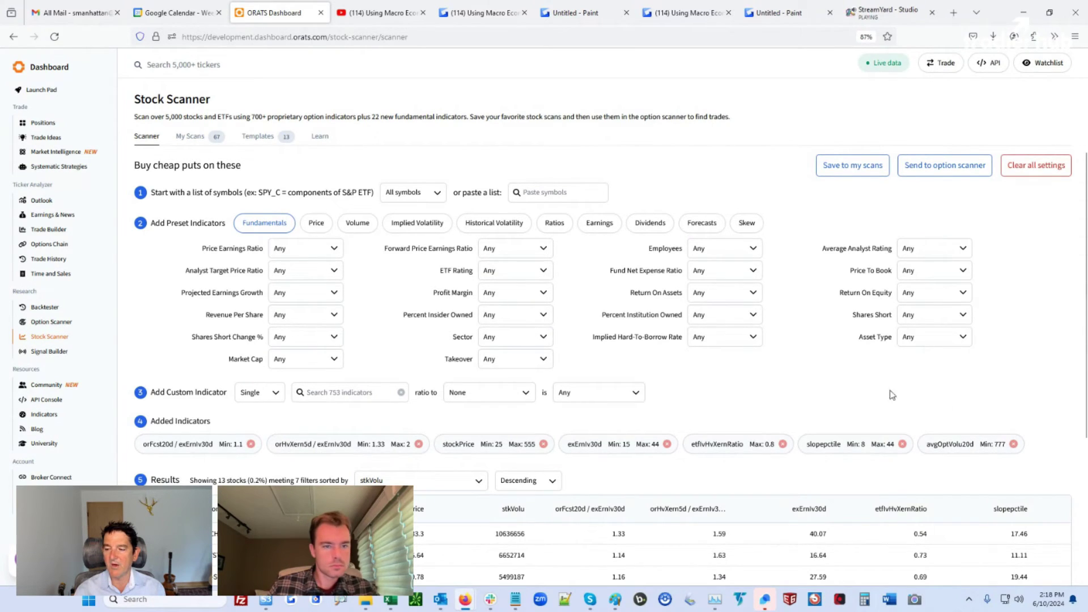
Examine the cheap puts scan's added indicator filters and its list of matching stocks.
scroll(884, 398, "down", 3)
scroll(829, 323, "up", 2)
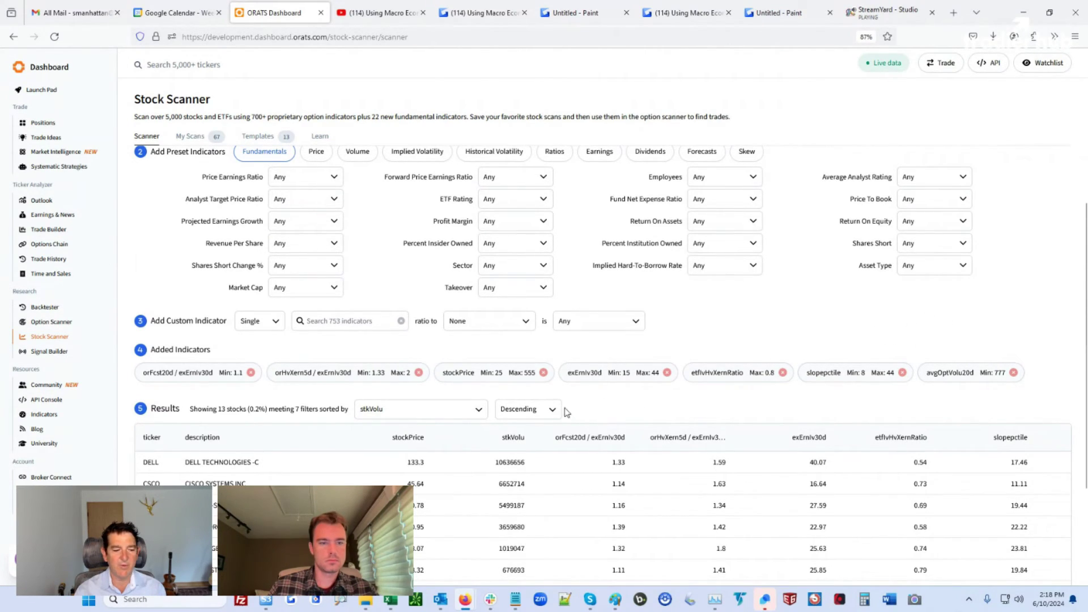
scroll(743, 431, "down", 2)
scroll(241, 425, "down", 3)
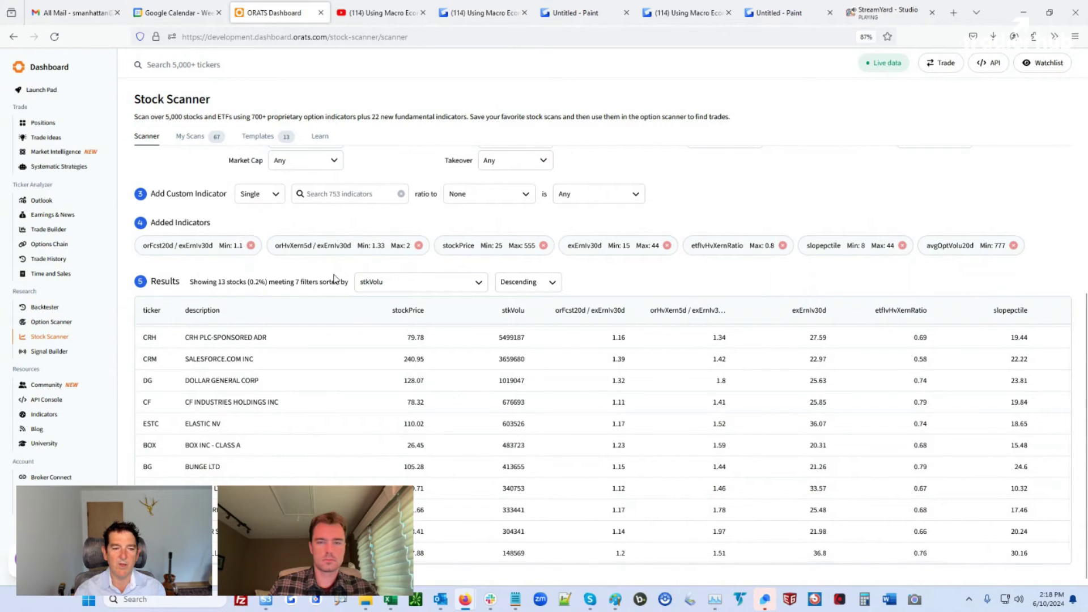
scroll(546, 361, "up", 2)
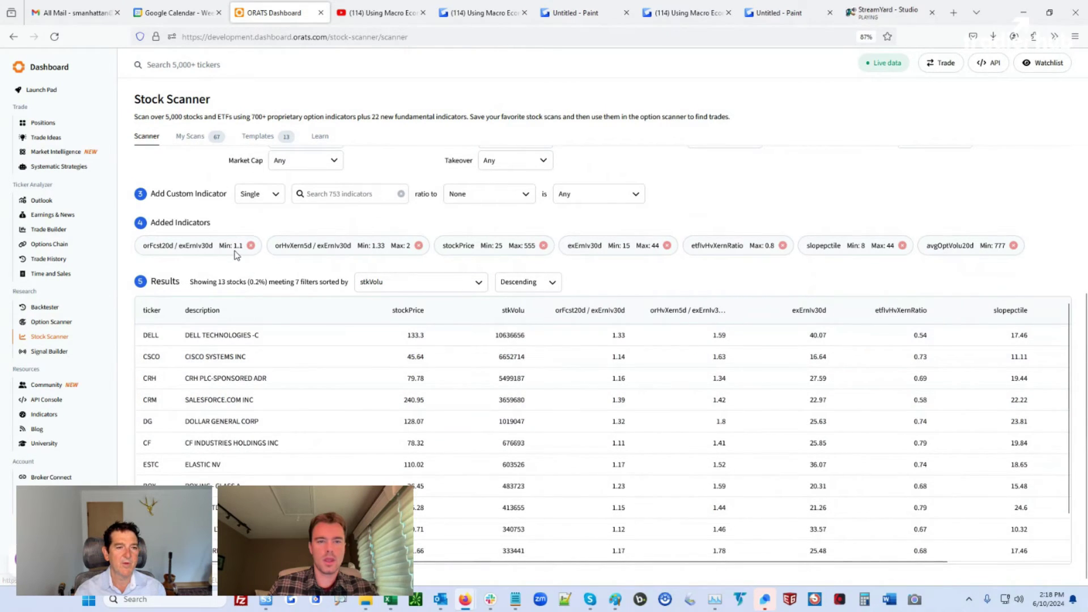
scroll(272, 250, "up", 5)
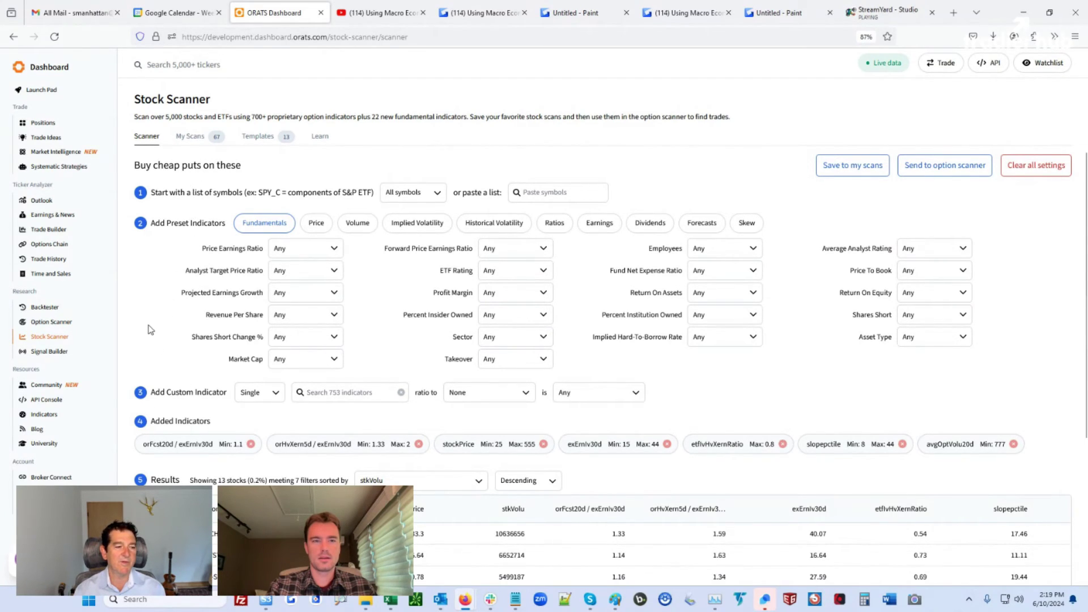
Load the saved scan "Buy PUTS single names wotm" in the option scanner.
left_click(59, 325)
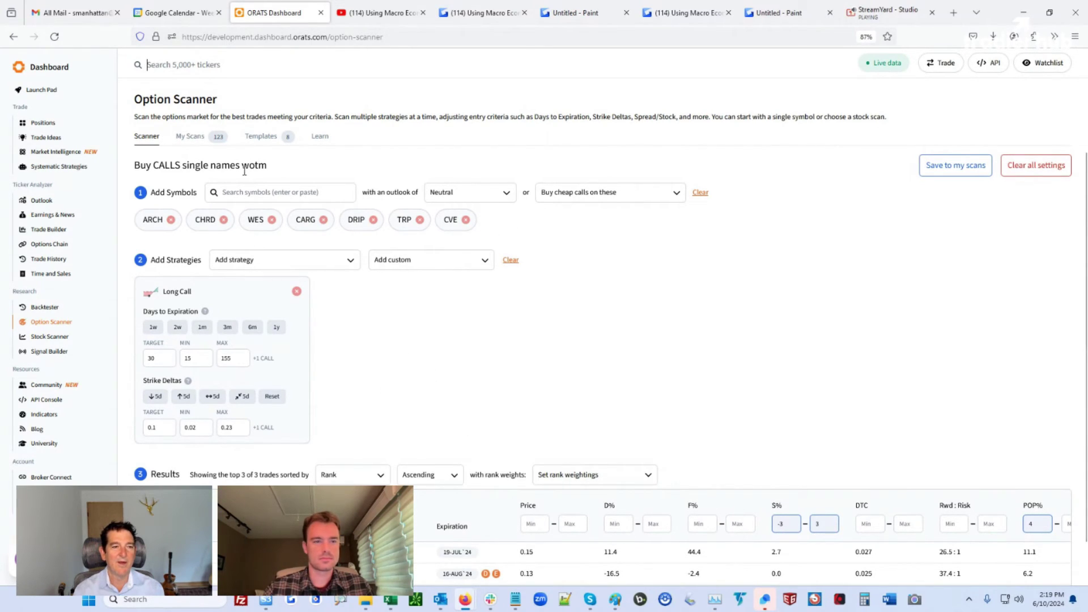
left_click(195, 139)
left_click(304, 221)
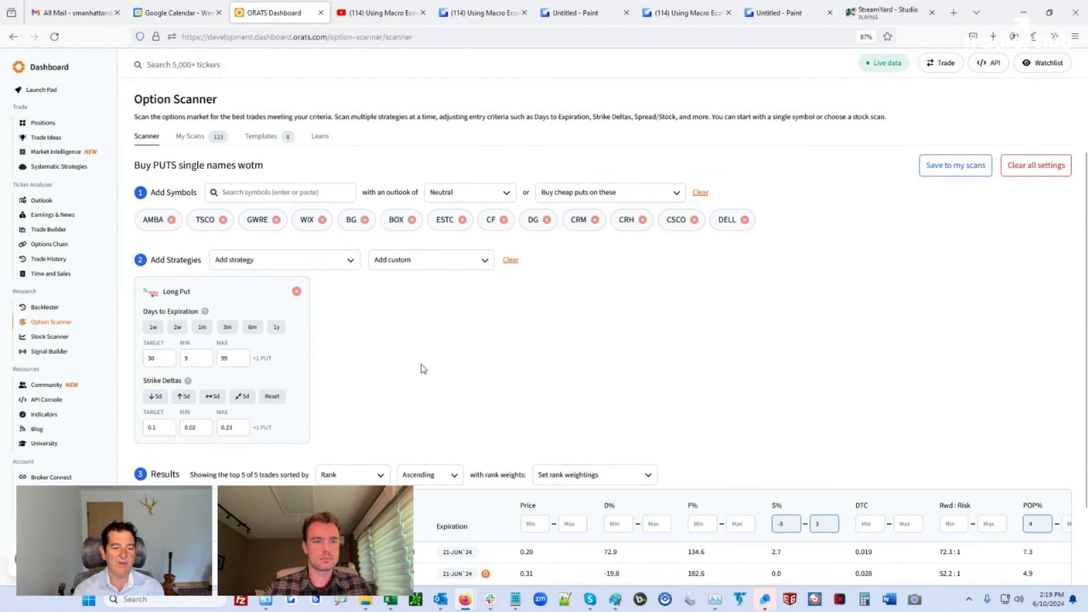
Examine the put scan's rank weightings and the filter columns across its results table, through Price % and the next earnings dates.
scroll(626, 428, "down", 3)
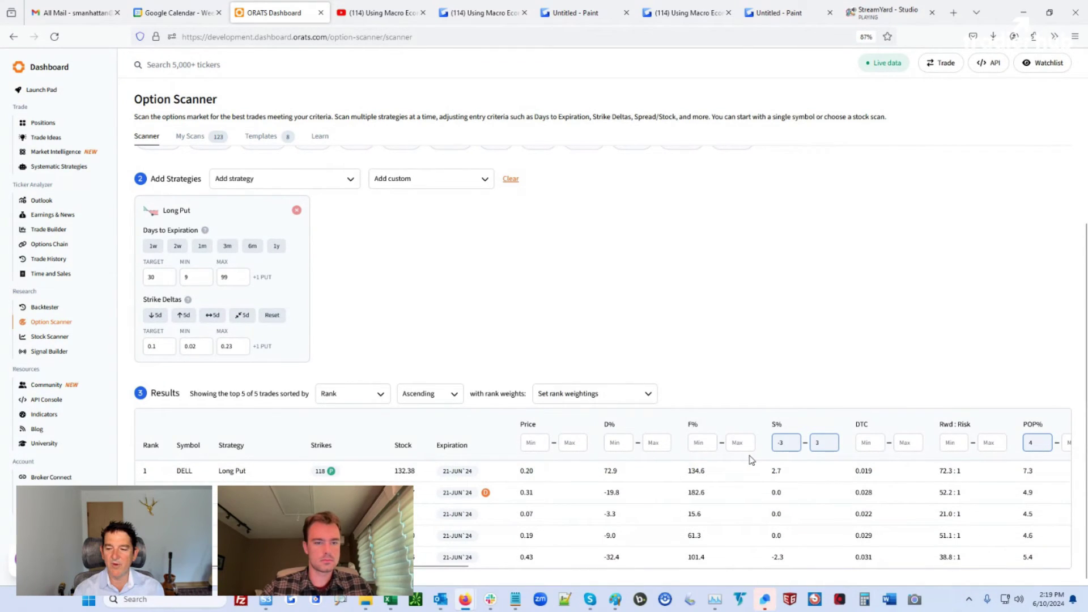
left_click(595, 393)
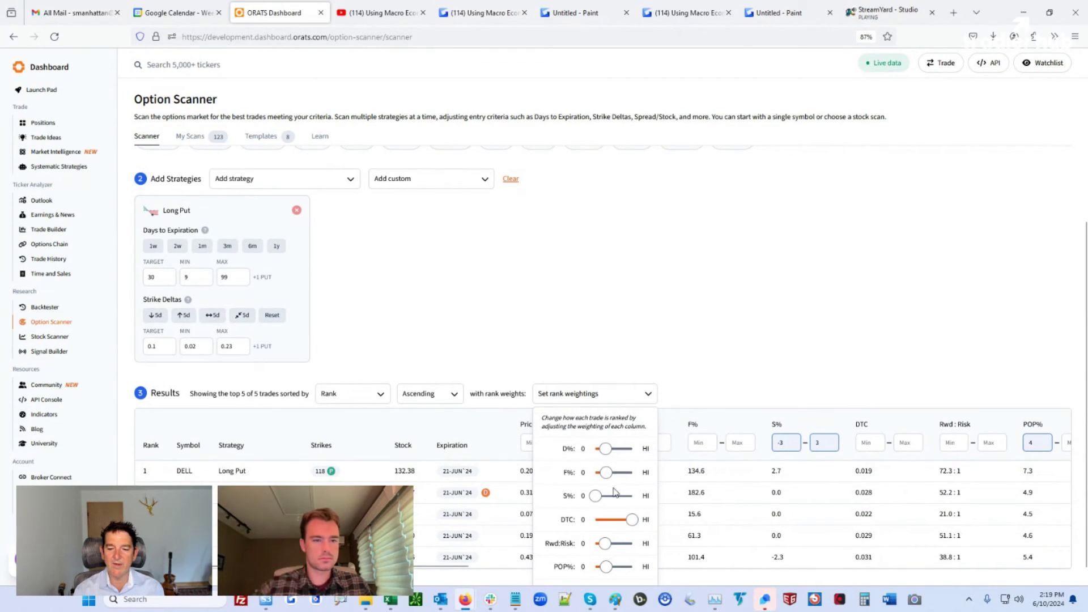
left_click(689, 320)
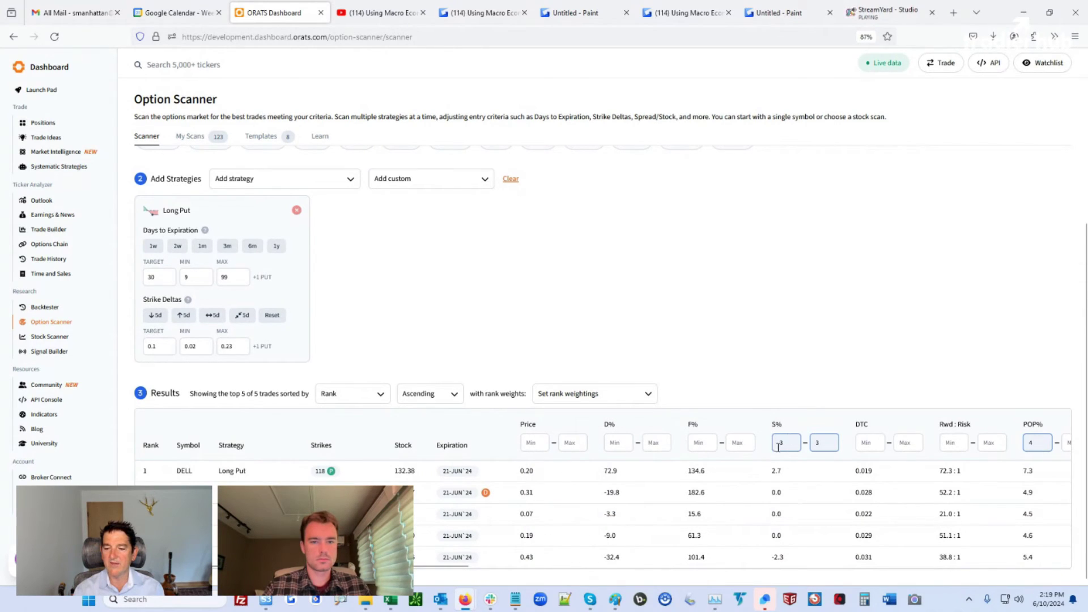
left_click_drag(474, 565, 843, 566)
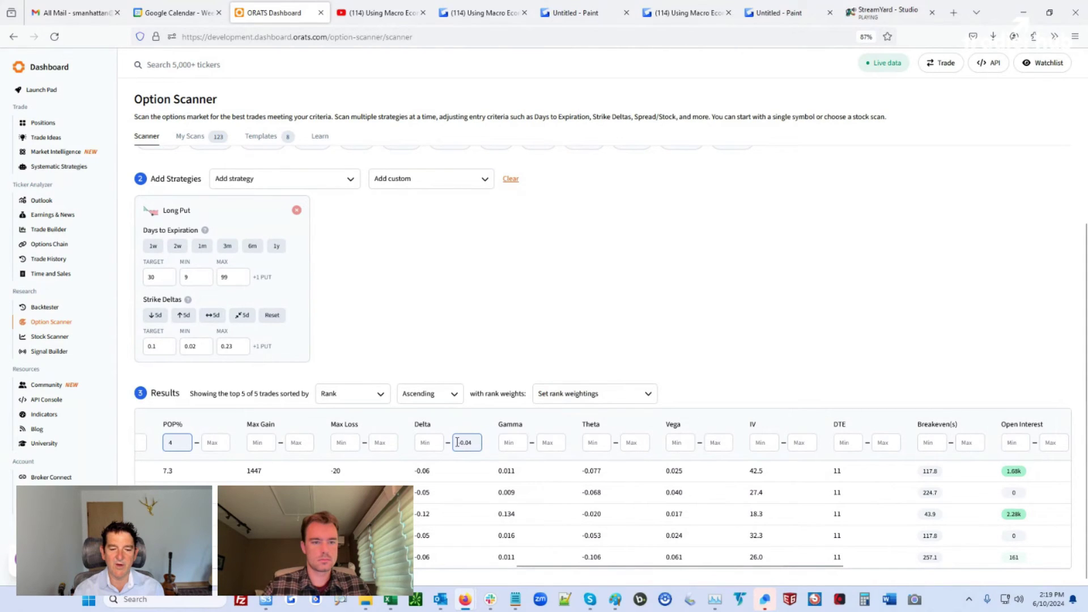
left_click_drag(629, 567, 855, 585)
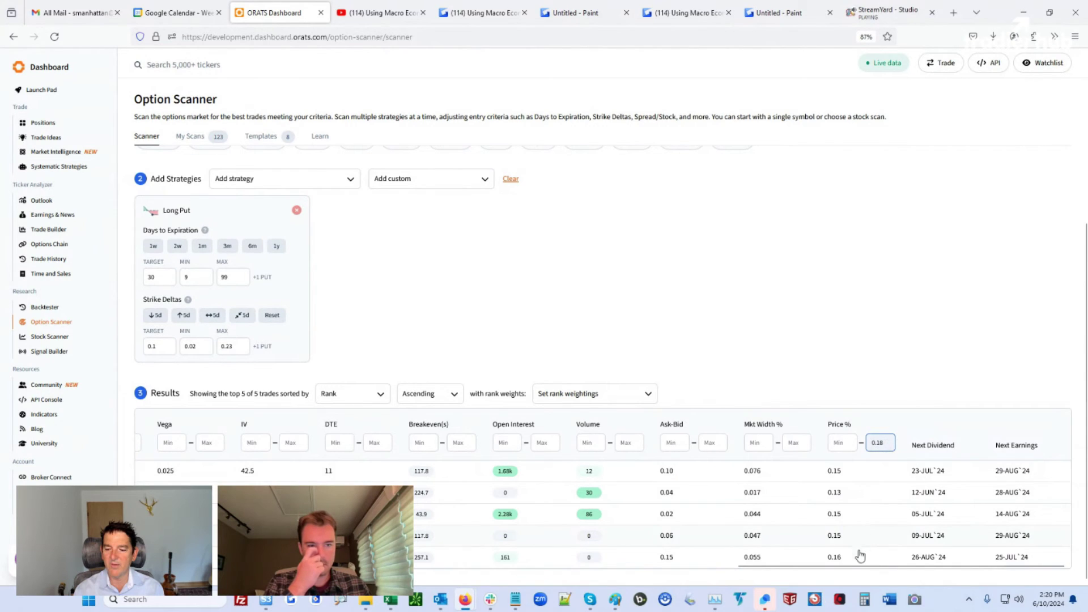
left_click_drag(855, 567, 265, 568)
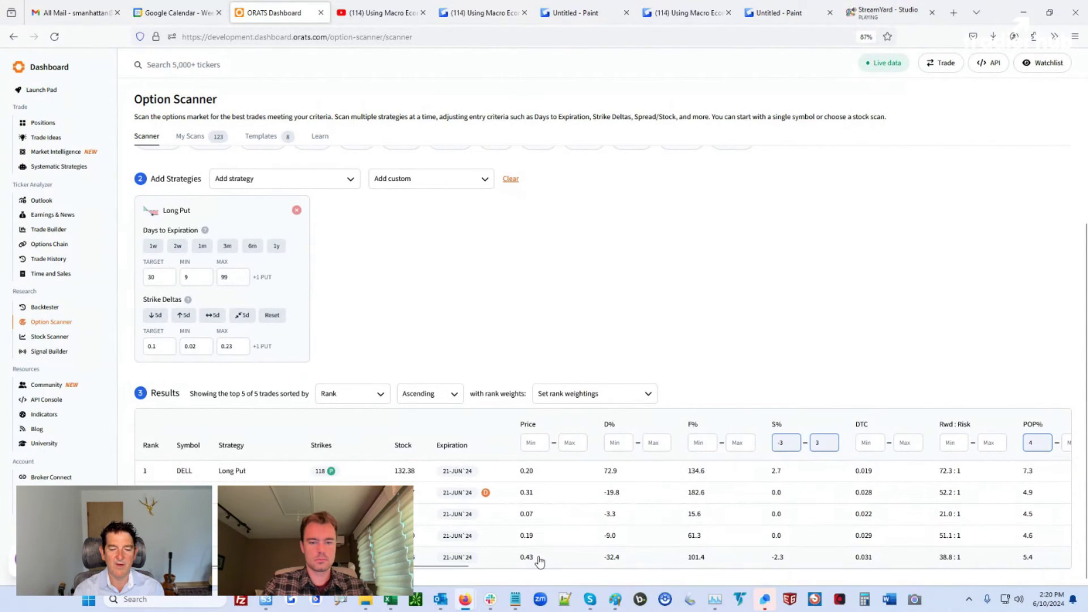
Raise the maximum Price % filter of the put scan results to 0.35.
left_click_drag(457, 565, 998, 565)
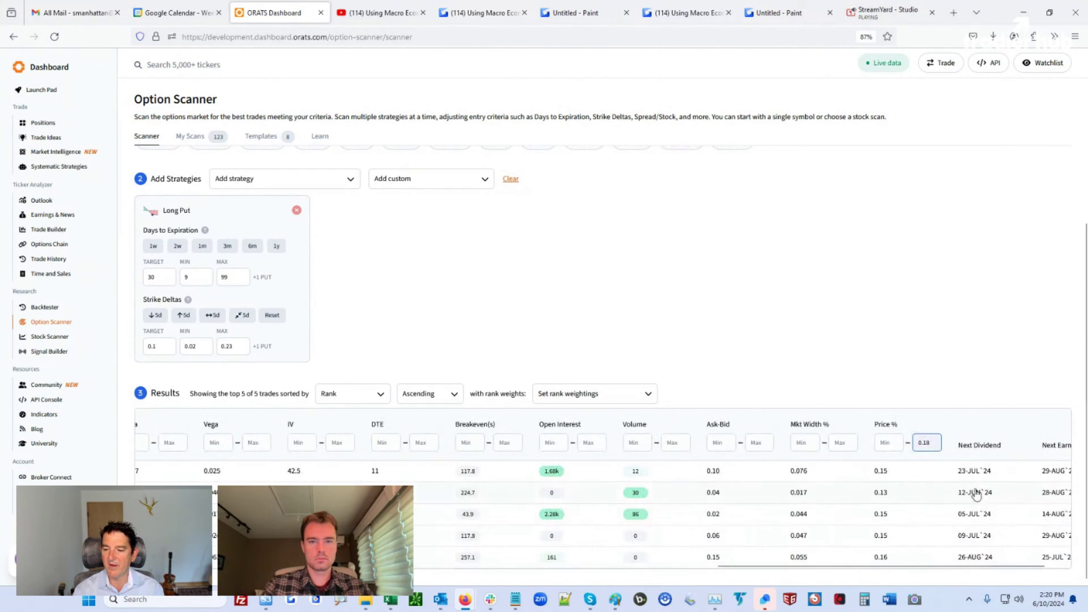
left_click_drag(923, 443, 932, 443)
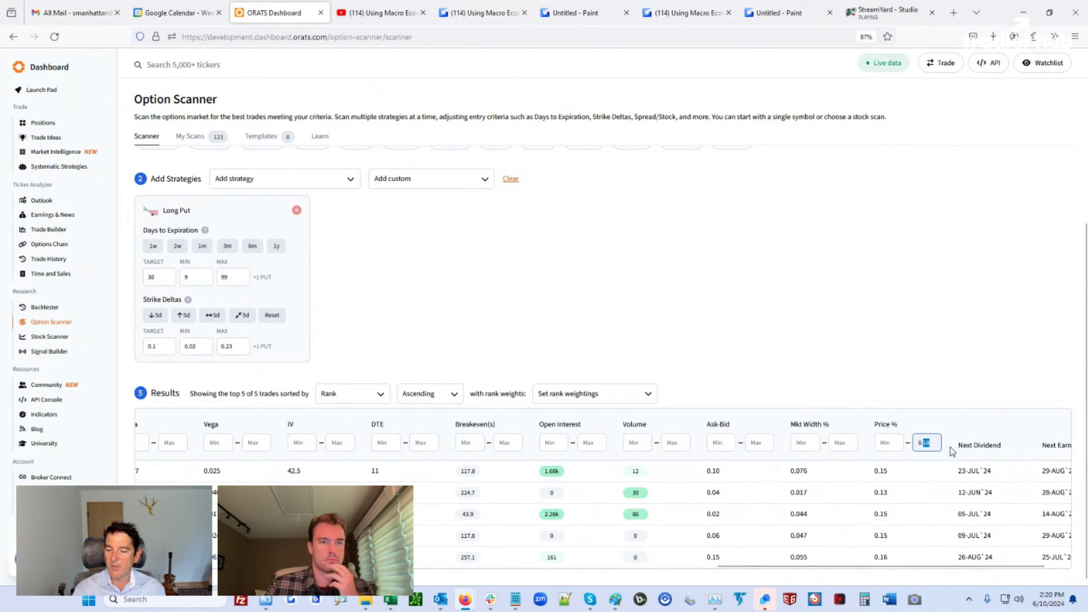
type("35")
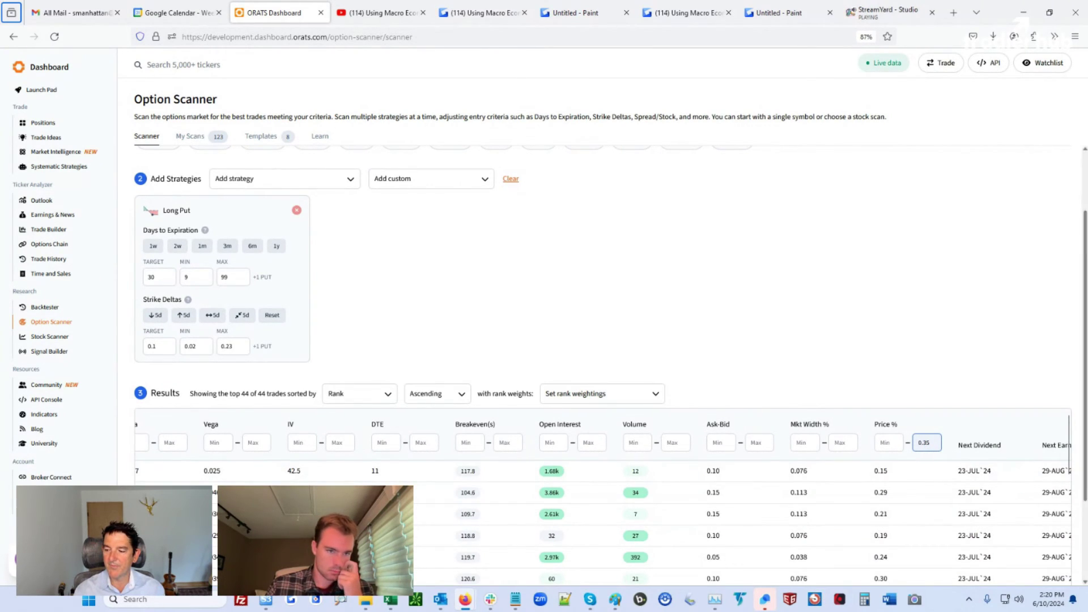
scroll(610, 372, "down", 3)
left_click_drag(880, 564, 283, 564)
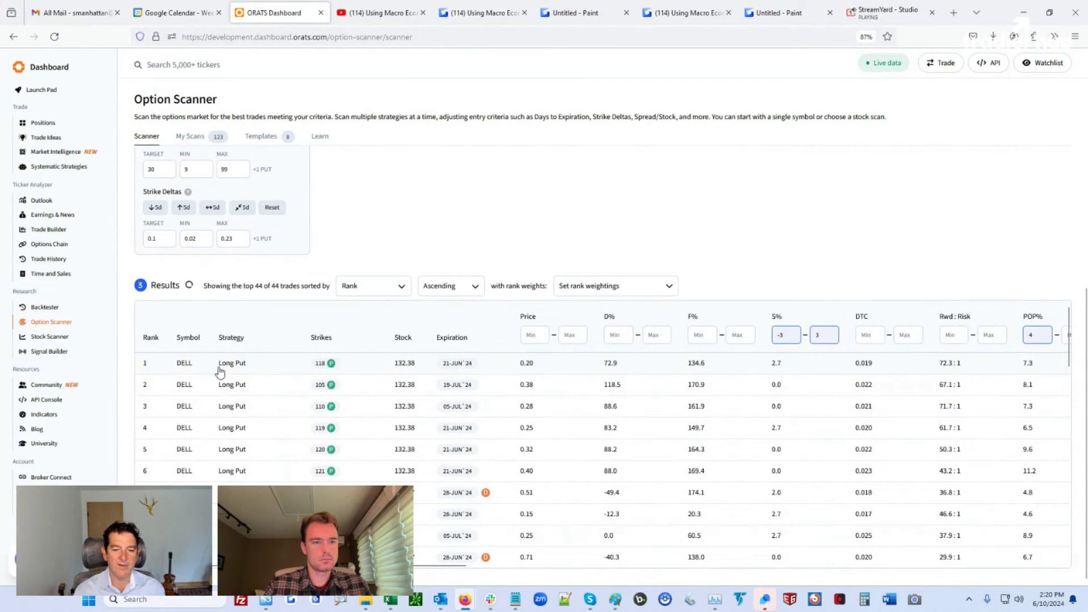
Open the top-ranked DELL 21-Jun-24 $118 long put as a trade with quantity 4 and a 0.25 debit.
left_click(526, 365)
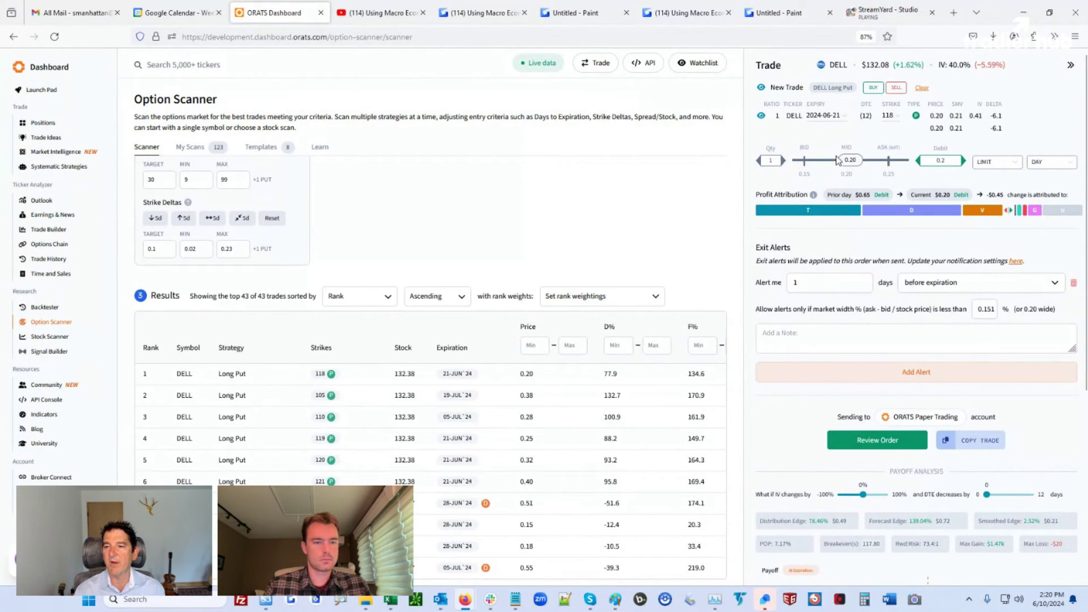
left_click(783, 162)
left_click(783, 162)
left_click(783, 162)
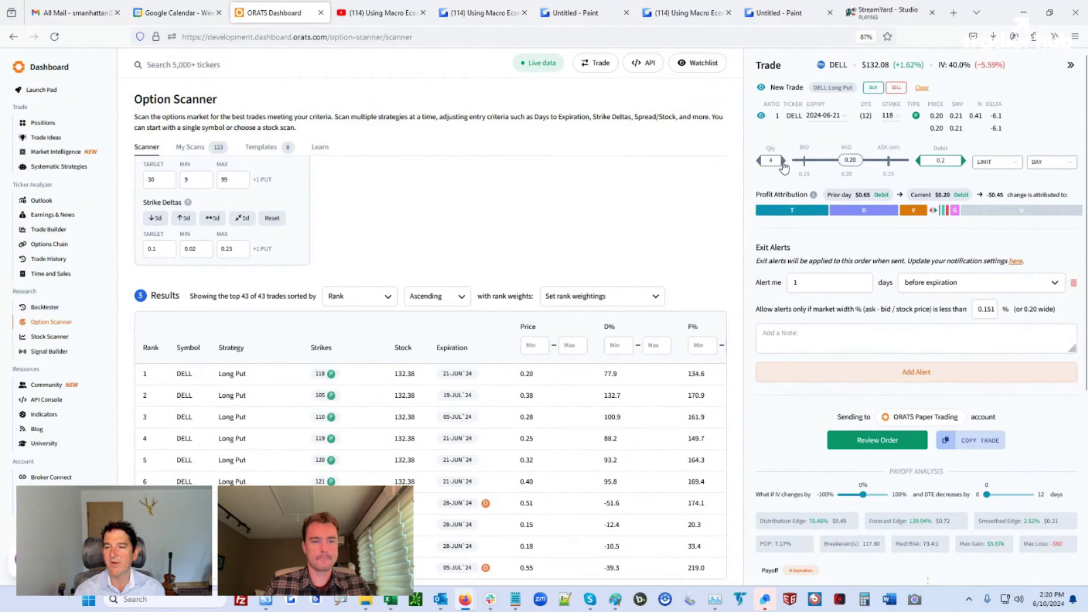
left_click_drag(850, 160, 907, 160)
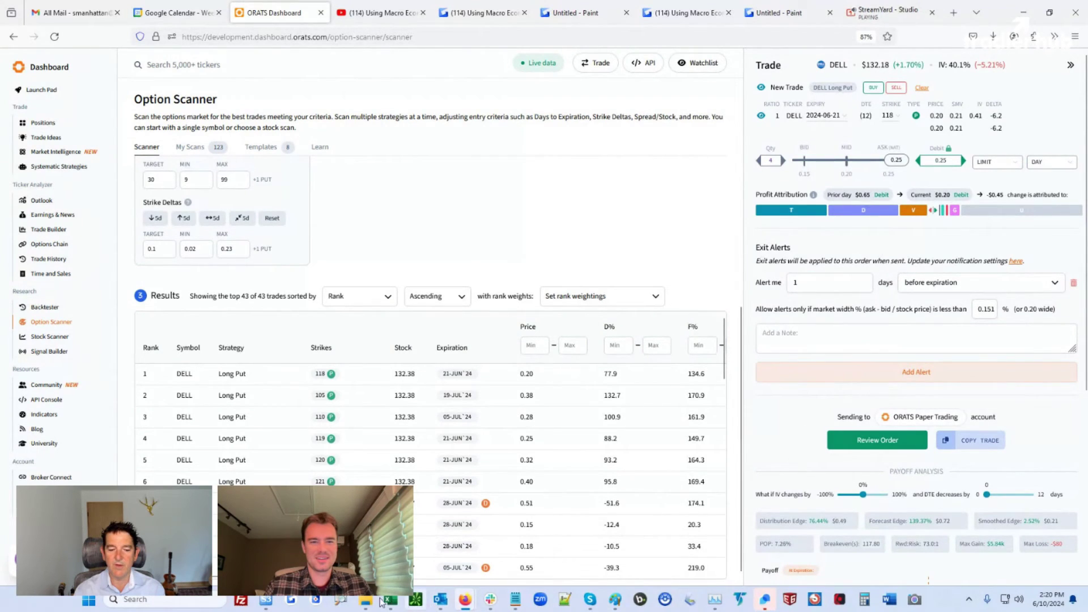
Capture an image of the DELL trade ticket, then review and send the order to the ORATS Paper Trading account.
left_click(289, 601)
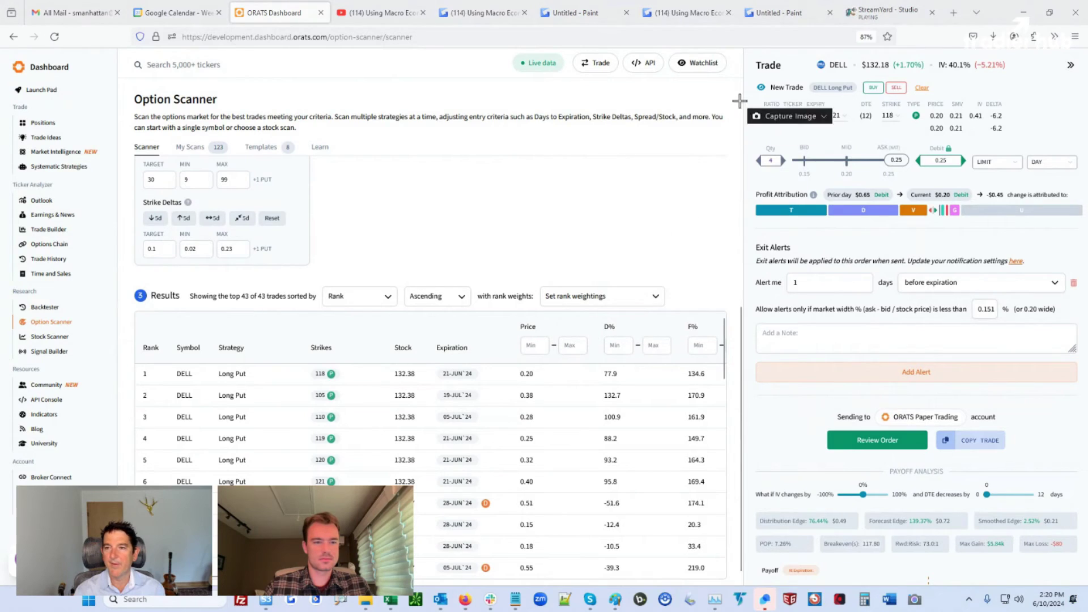
left_click_drag(746, 55, 1083, 241)
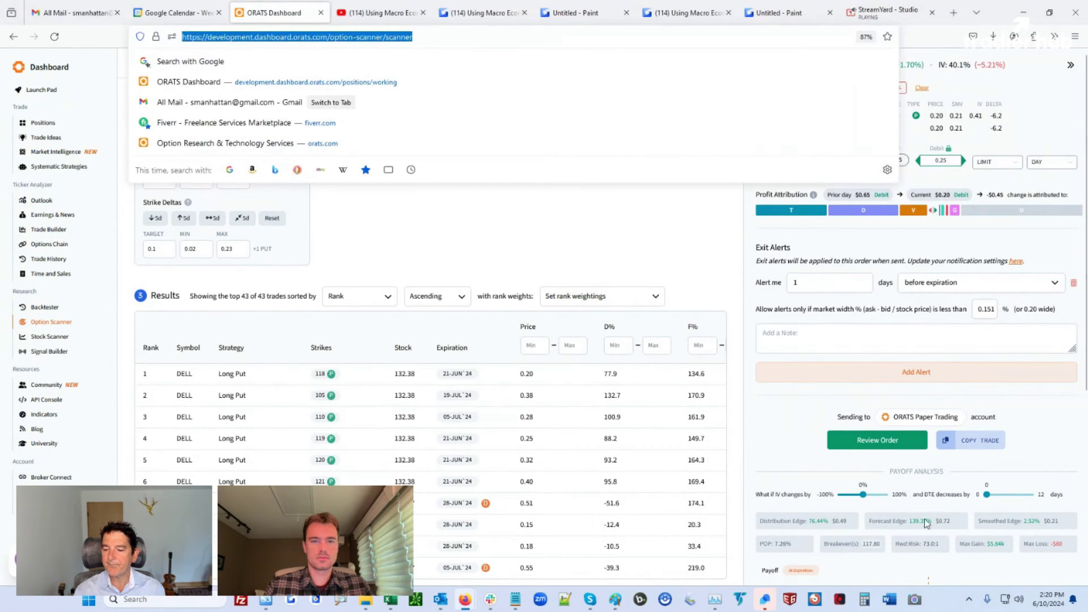
left_click(892, 445)
left_click(916, 460)
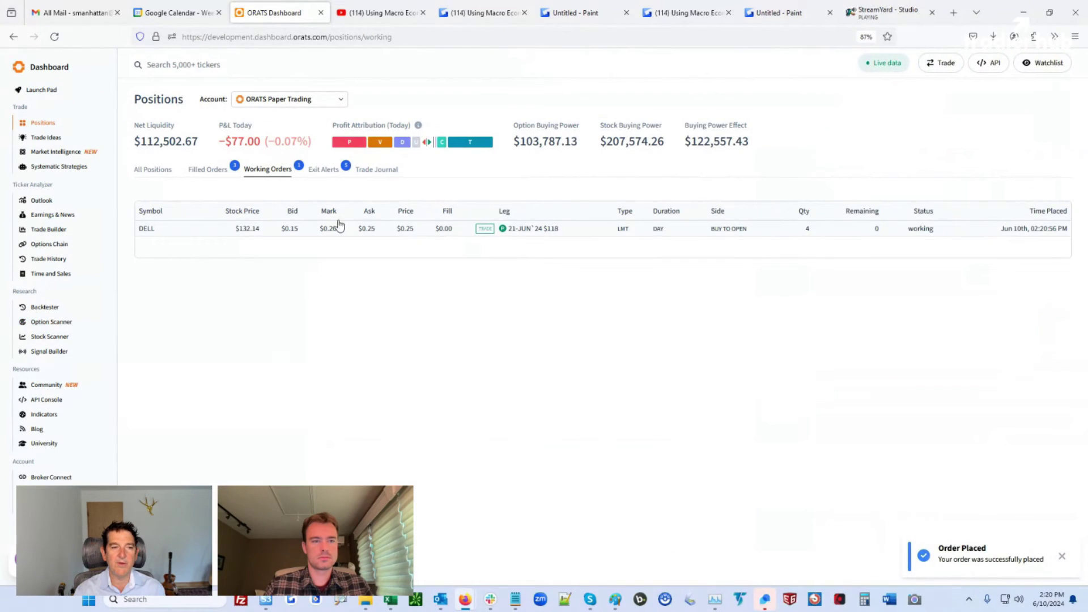
Return to the option scanner, remove DELL from the symbols and open the CRM 12-Jul-24 $220 long put trade.
left_click(45, 322)
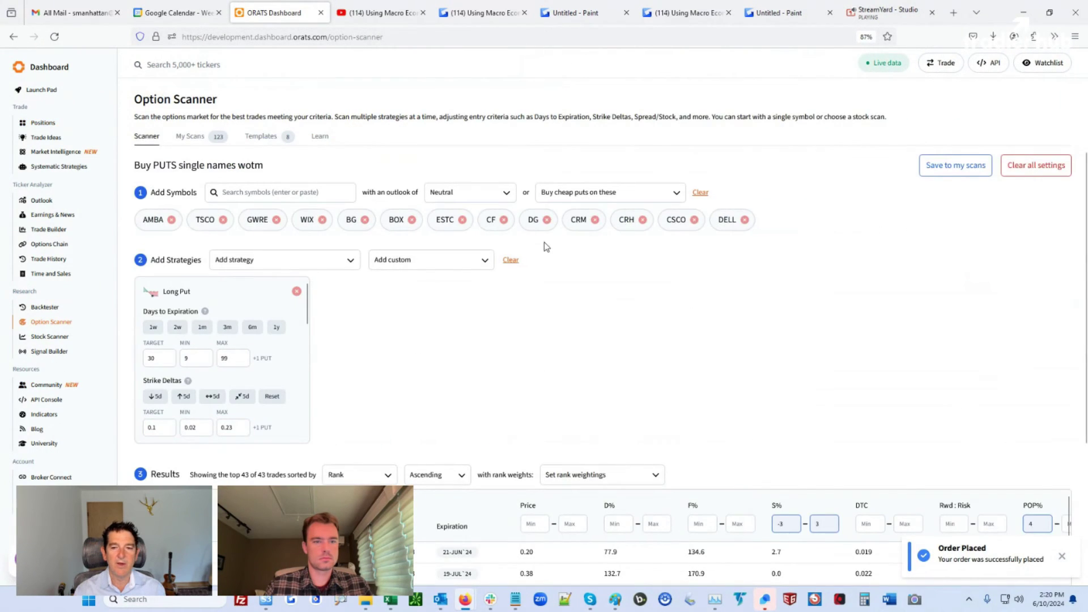
left_click(744, 220)
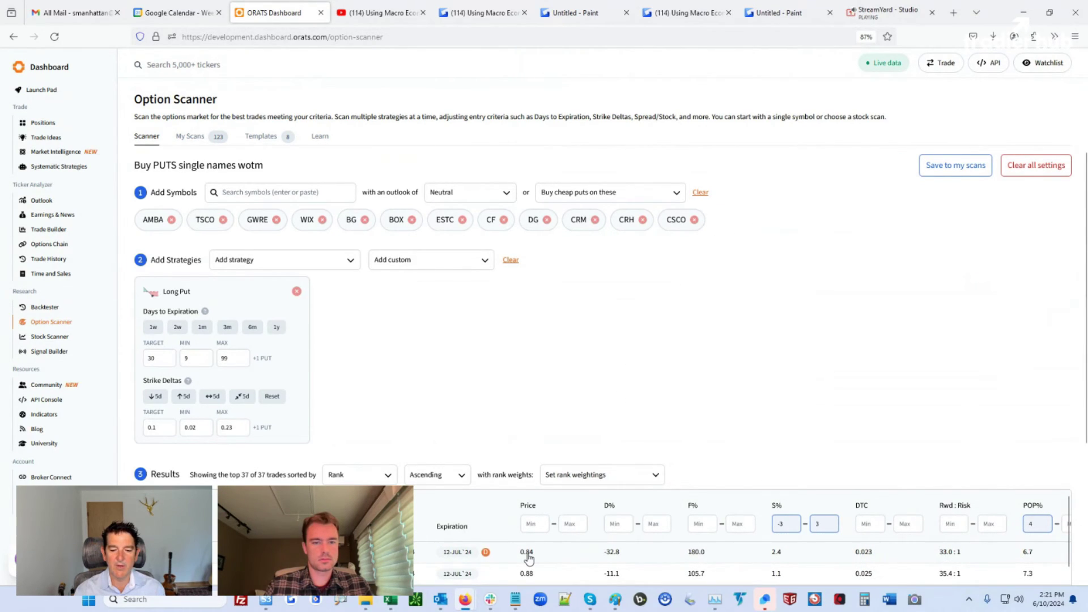
left_click(527, 555)
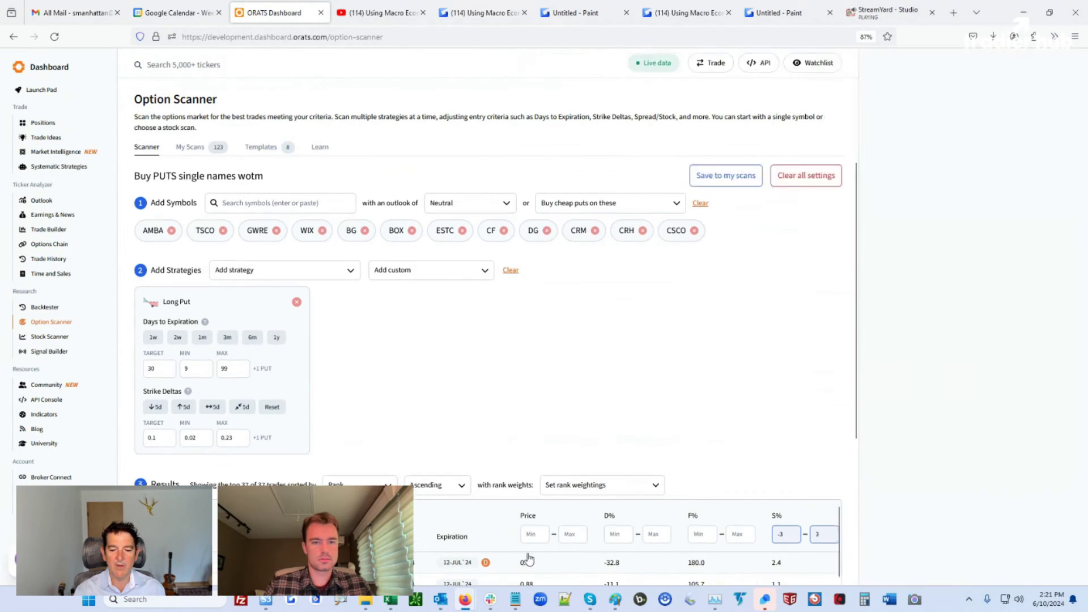
Examine the CRM long put on the Trade Builder chart at the 2Y zoom level.
left_click(57, 229)
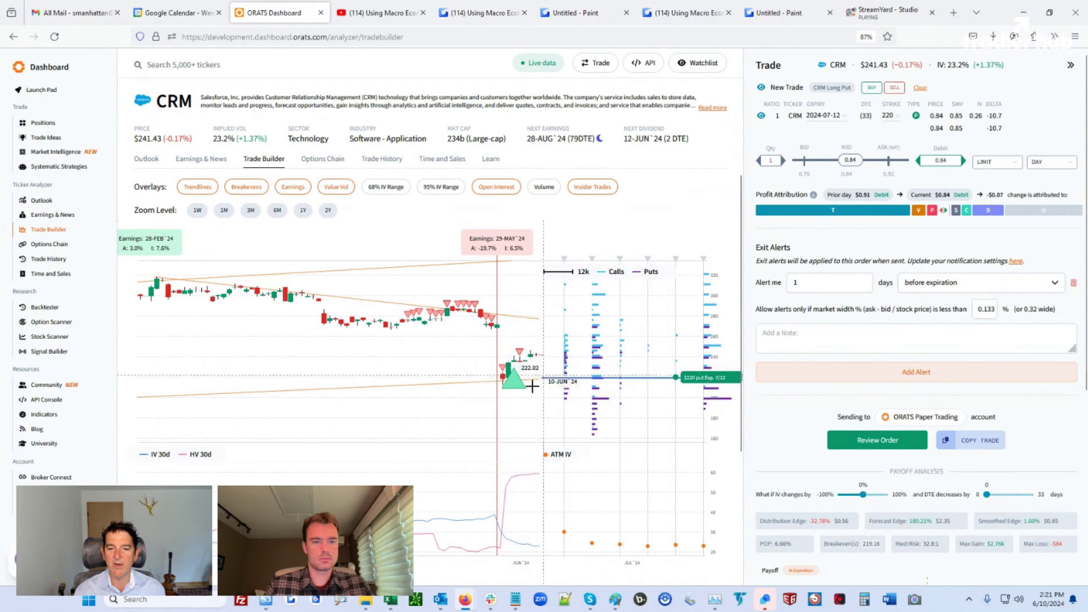
left_click(327, 210)
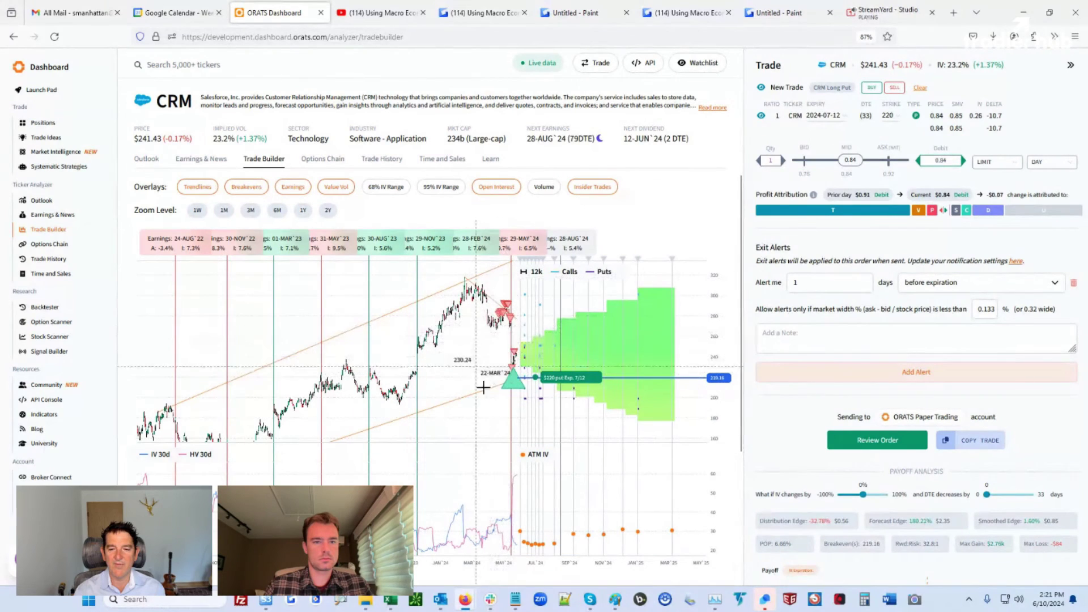
mouse_move(534, 381)
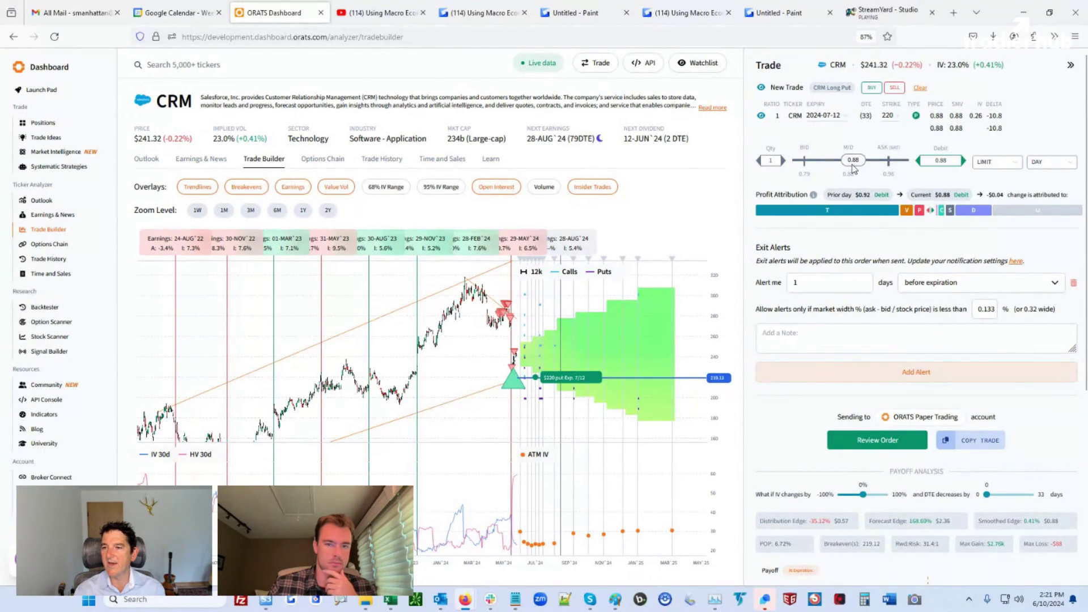
Set the CRM put's debit to 0.91 and its order type to FORCE.
left_click(962, 160)
left_click(963, 160)
left_click(963, 160)
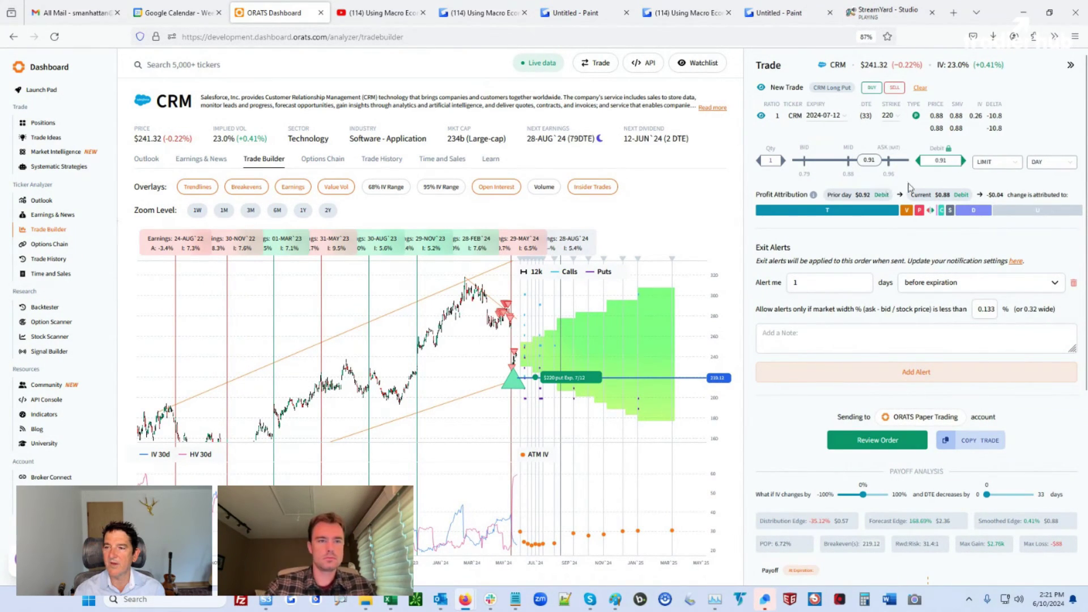
left_click(998, 165)
left_click(989, 206)
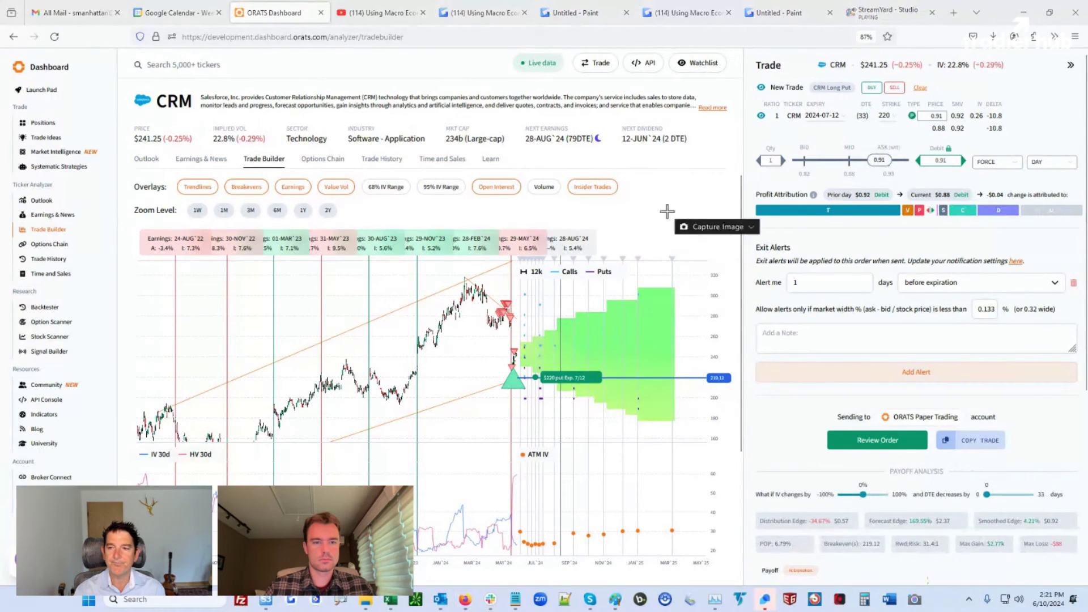
Capture an image of the CRM trade ticket, then review and send the order to the ORATS Paper Trading account.
left_click_drag(748, 56, 1084, 219)
left_click(898, 437)
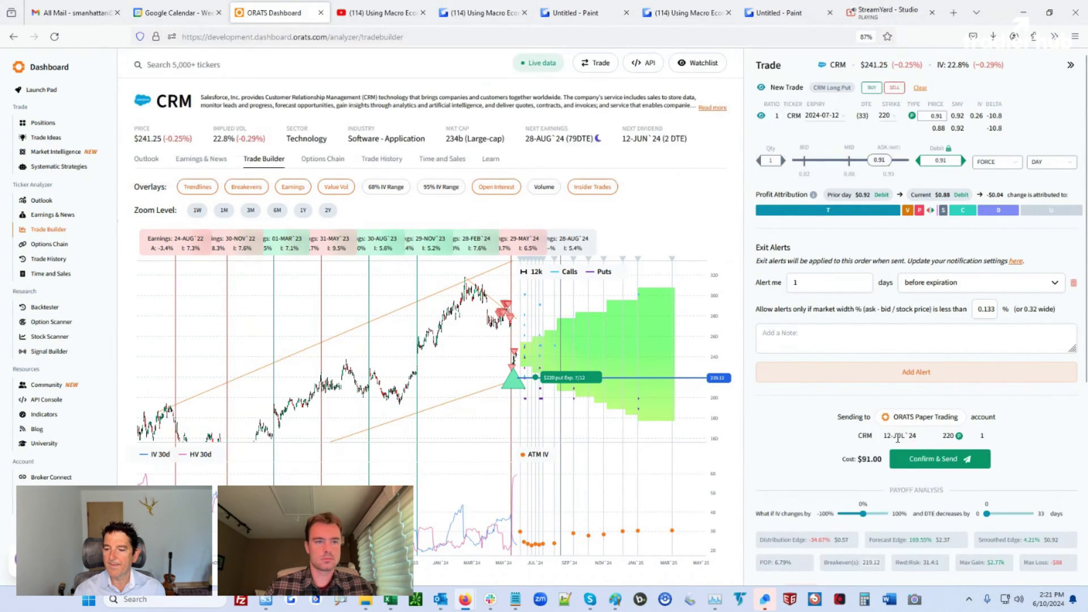
left_click(917, 458)
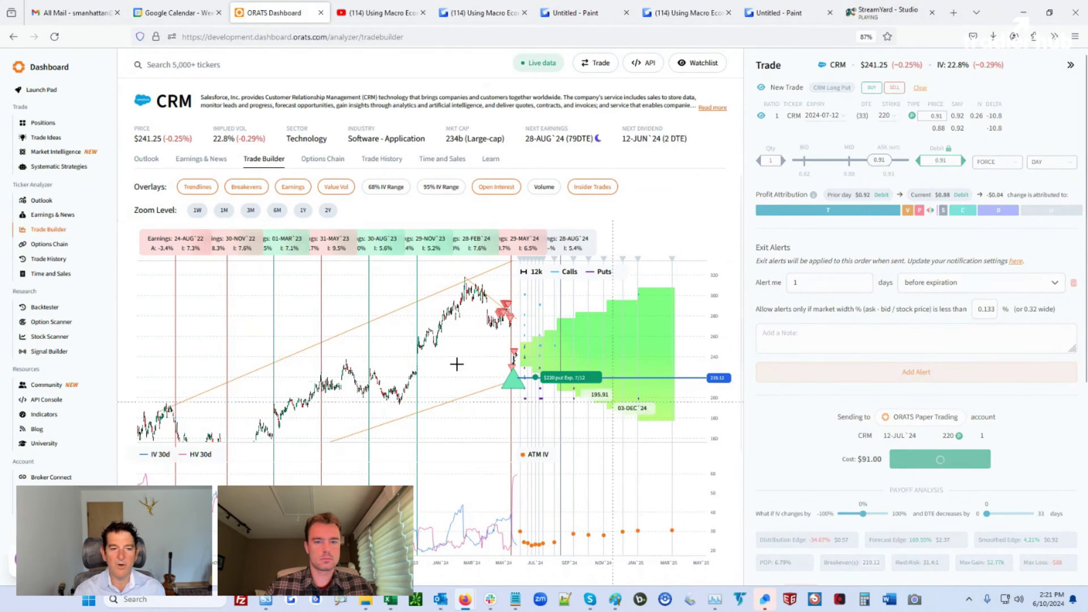
Return to the option scanner, remove DELL and CRM from the symbols and open the DG 28-Jun-24 $118 long put trade.
left_click(56, 323)
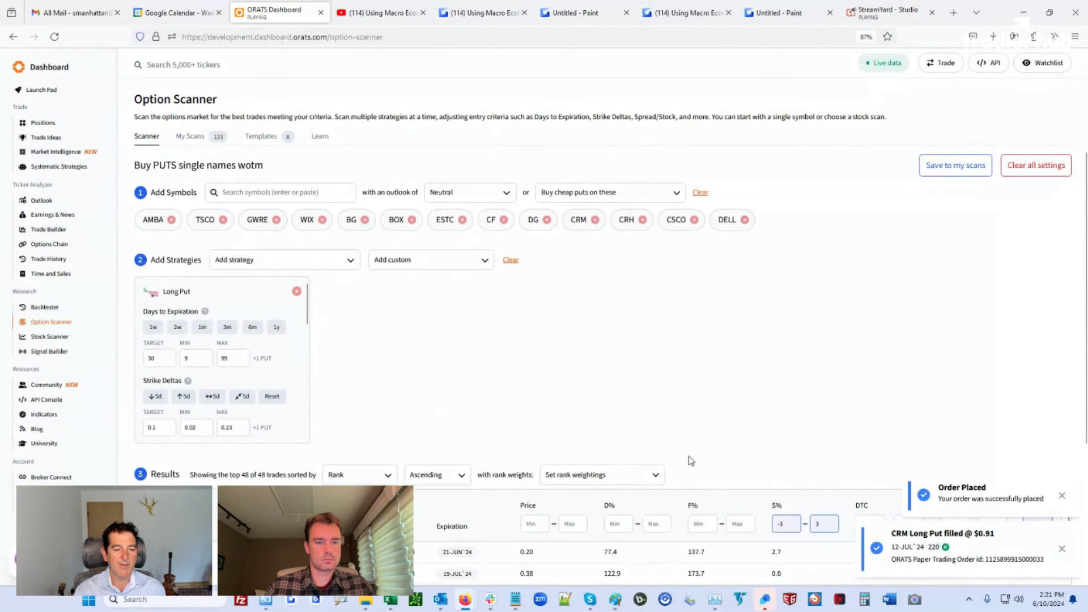
left_click(744, 220)
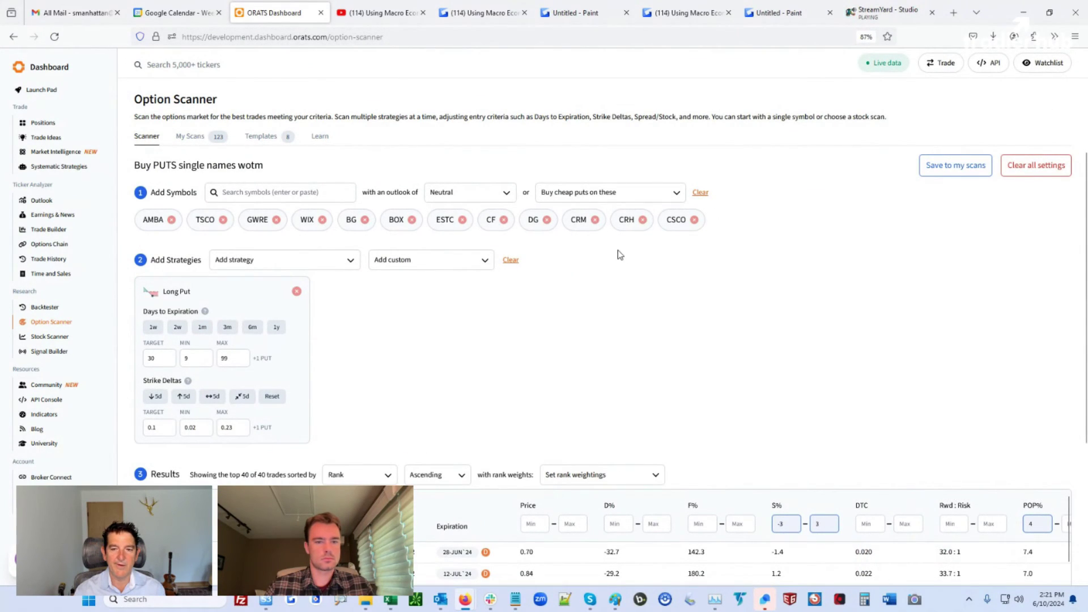
left_click(594, 220)
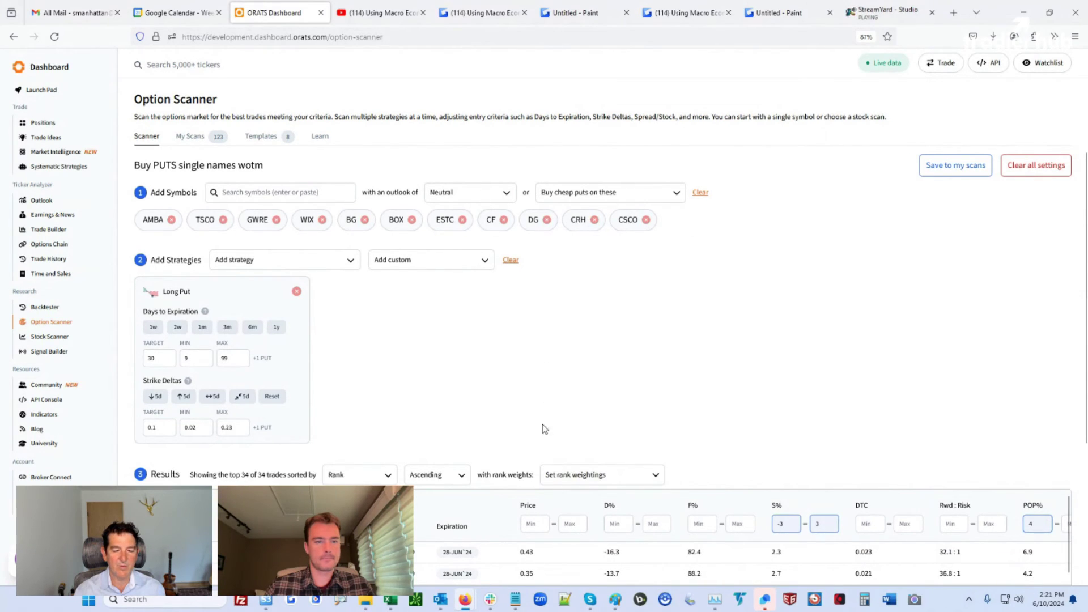
left_click(522, 552)
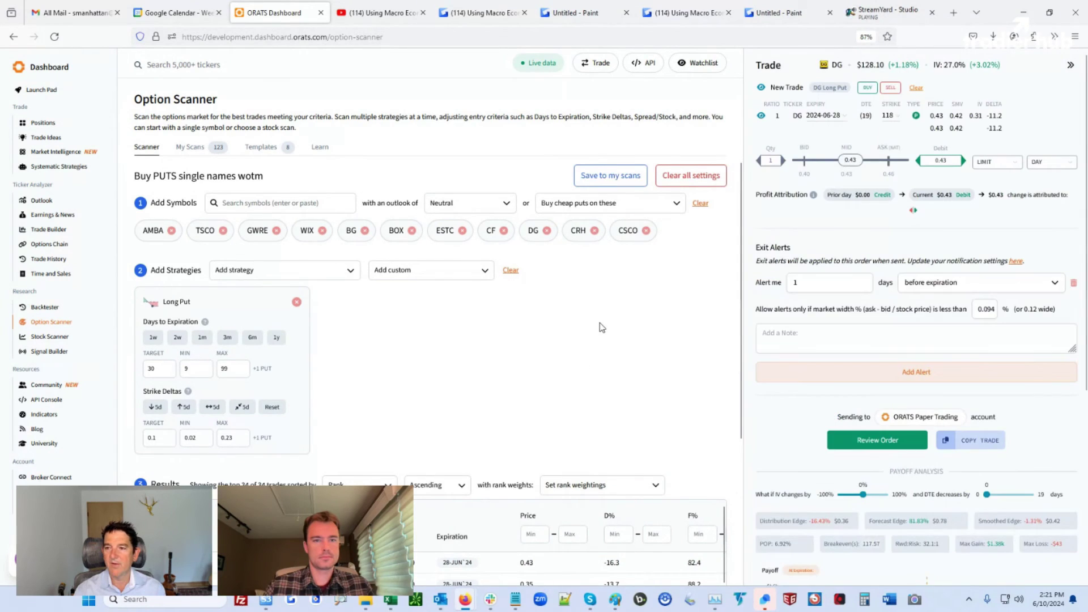
Set the DG long put order to quantity 2 with a 0.46 debit.
left_click(784, 162)
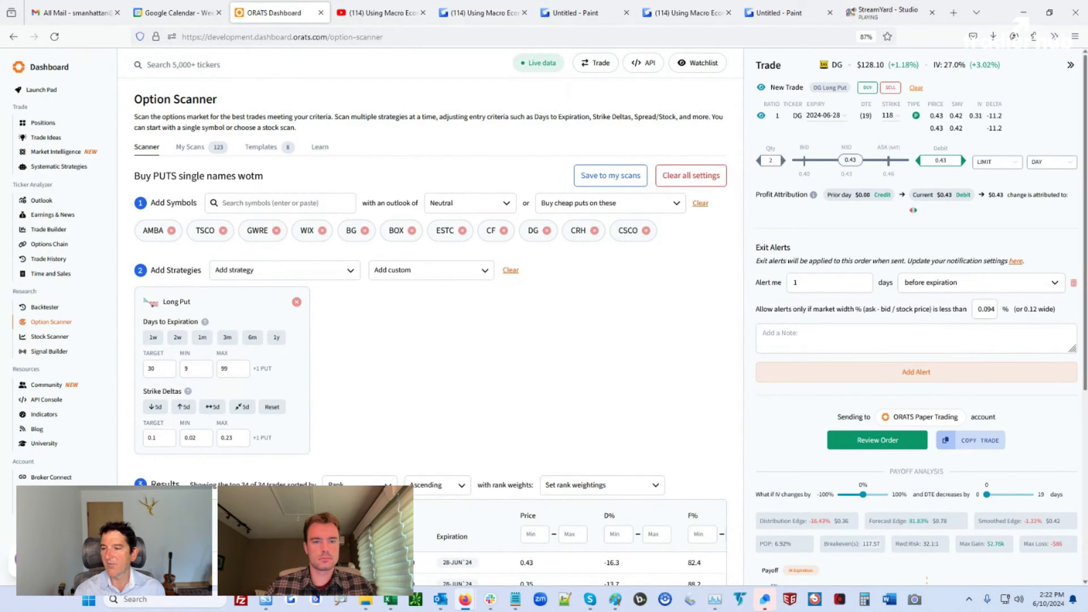
left_click(962, 161)
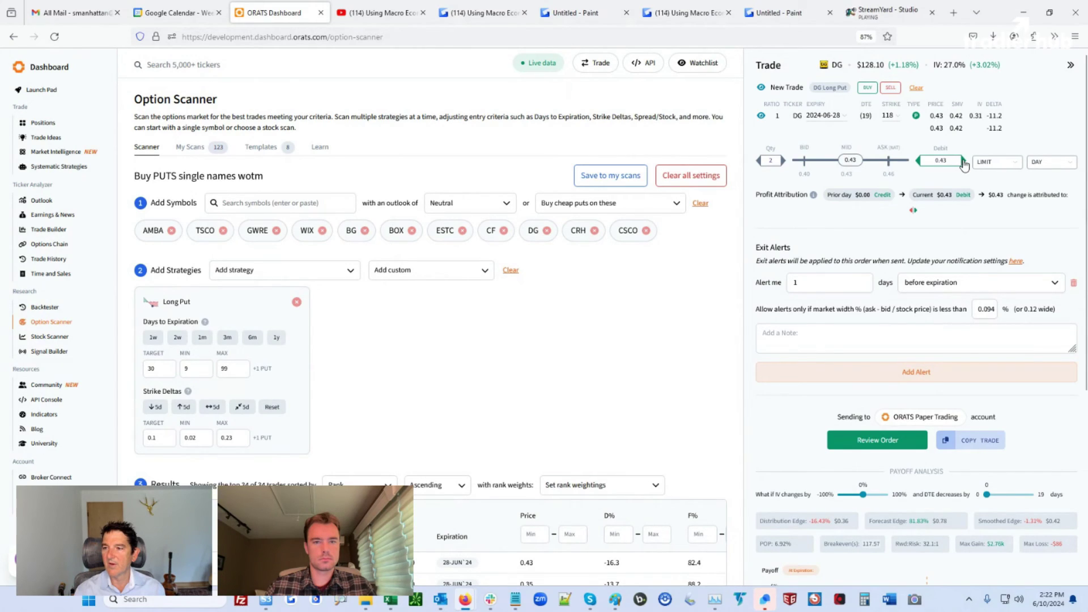
left_click(962, 161)
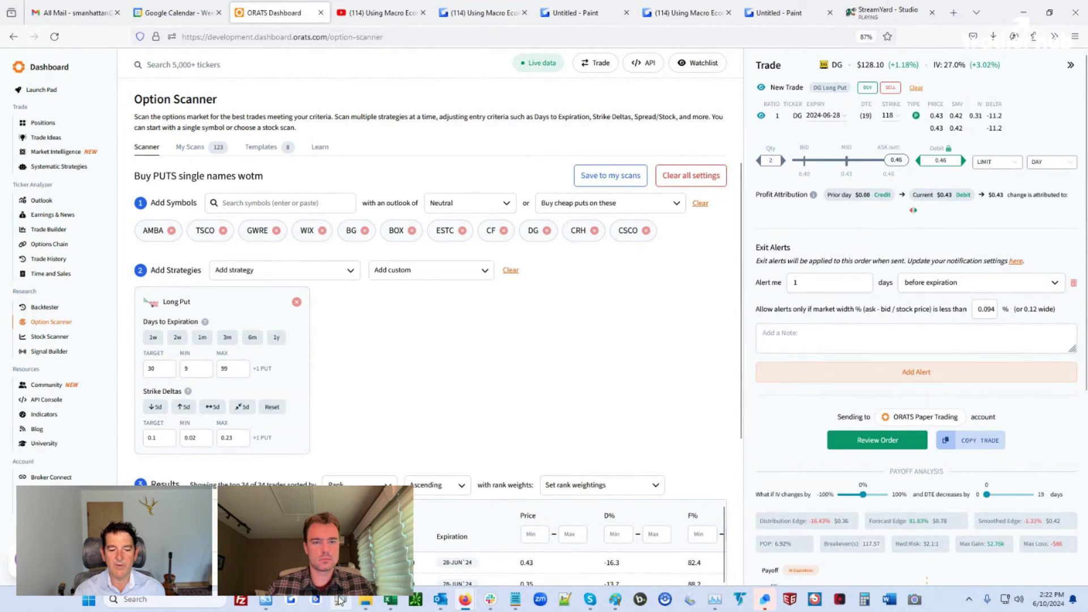
Capture an image of the DG trade ticket, then review and send the order to the ORATS Paper Trading account.
left_click(287, 603)
left_click_drag(748, 58, 1053, 213)
left_click(884, 441)
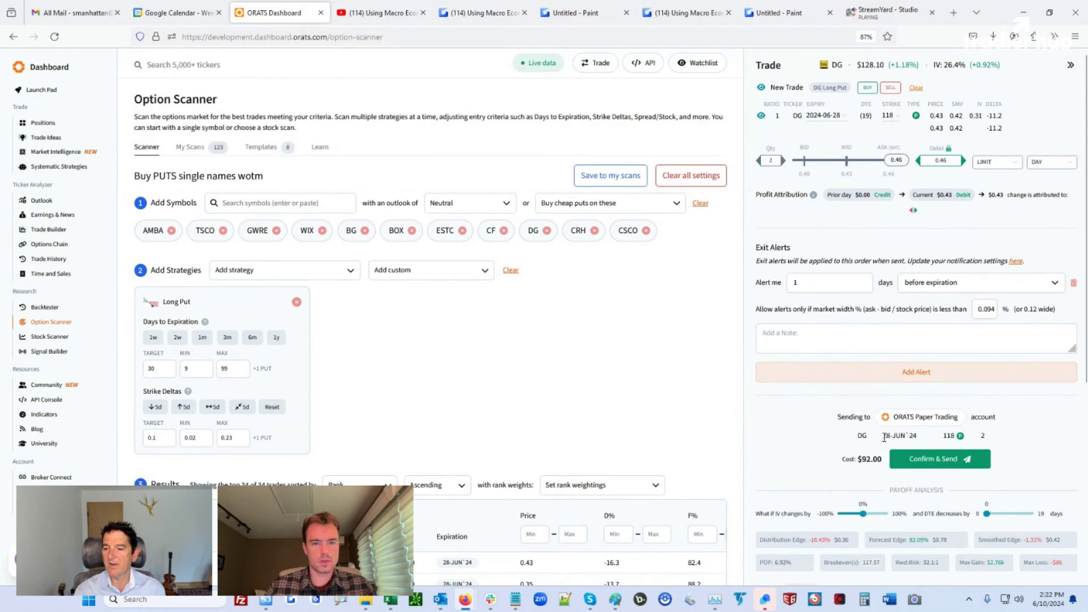
left_click(914, 459)
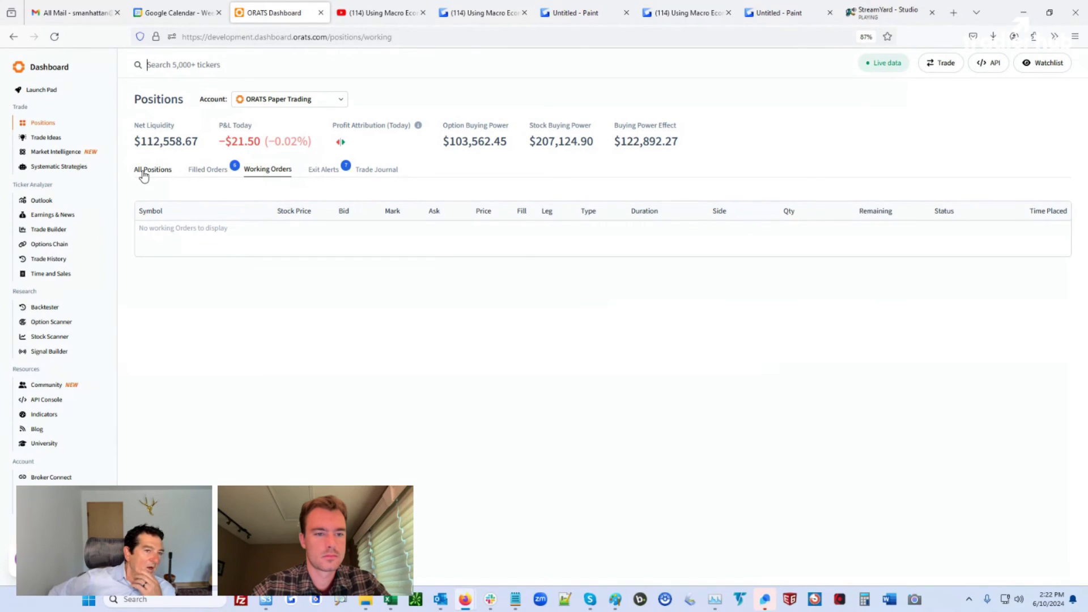
Show all positions in the paper trading account and collapse them to one row per symbol.
left_click(143, 175)
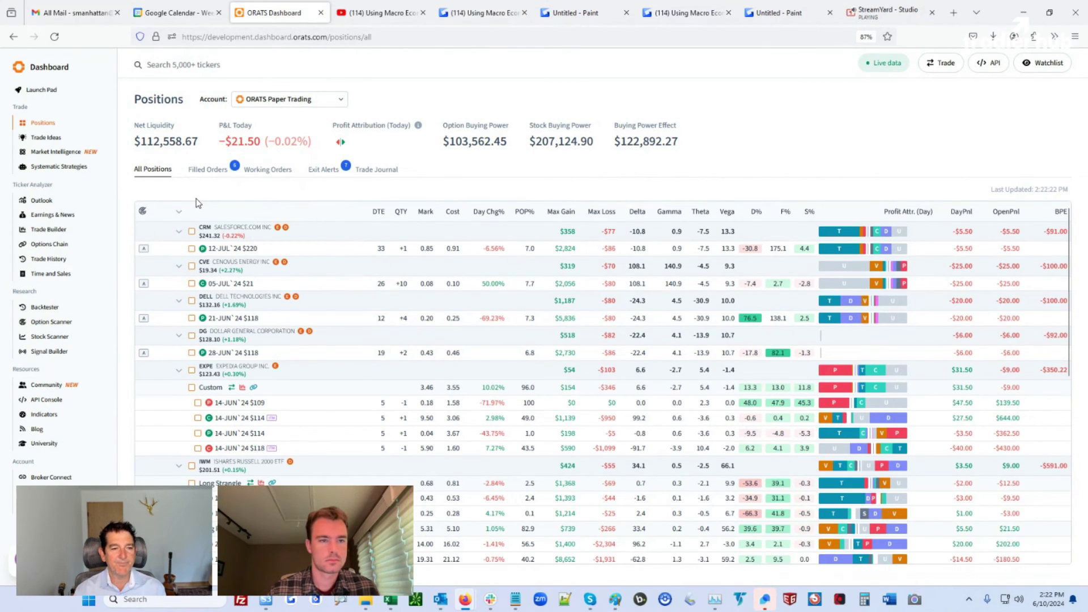
left_click(178, 212)
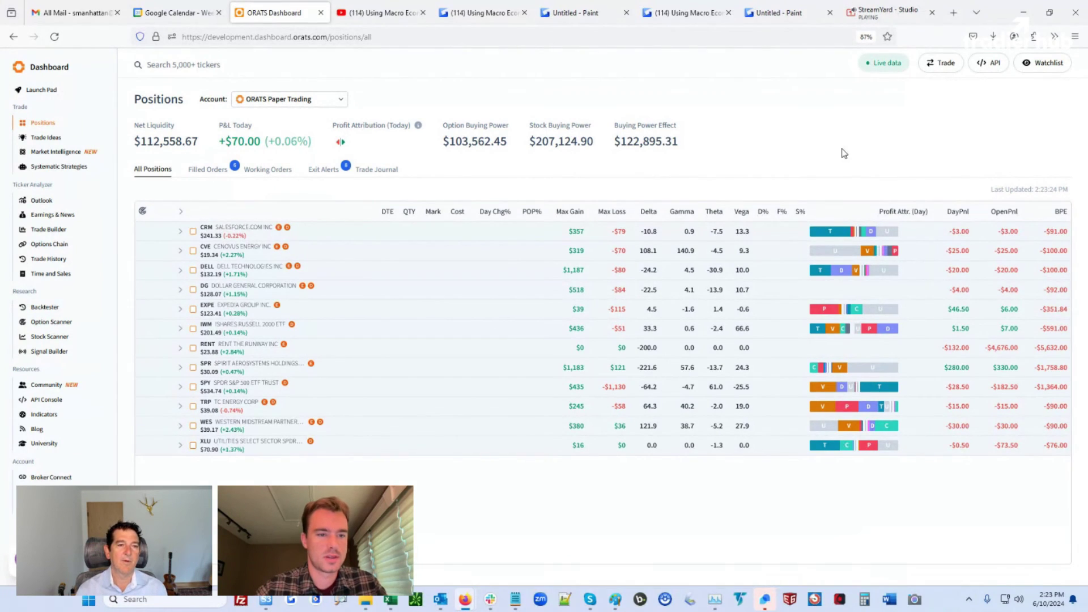
Check which trading accounts are available, then view the broker connections and highlight the live data note for Tradier Brokerage.
left_click(341, 101)
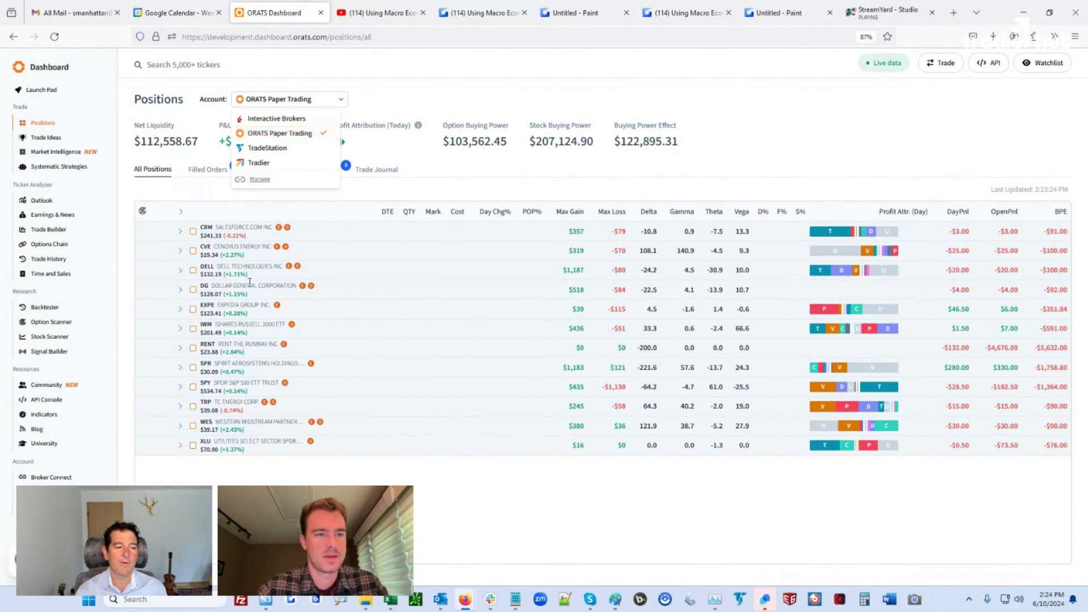
left_click(64, 478)
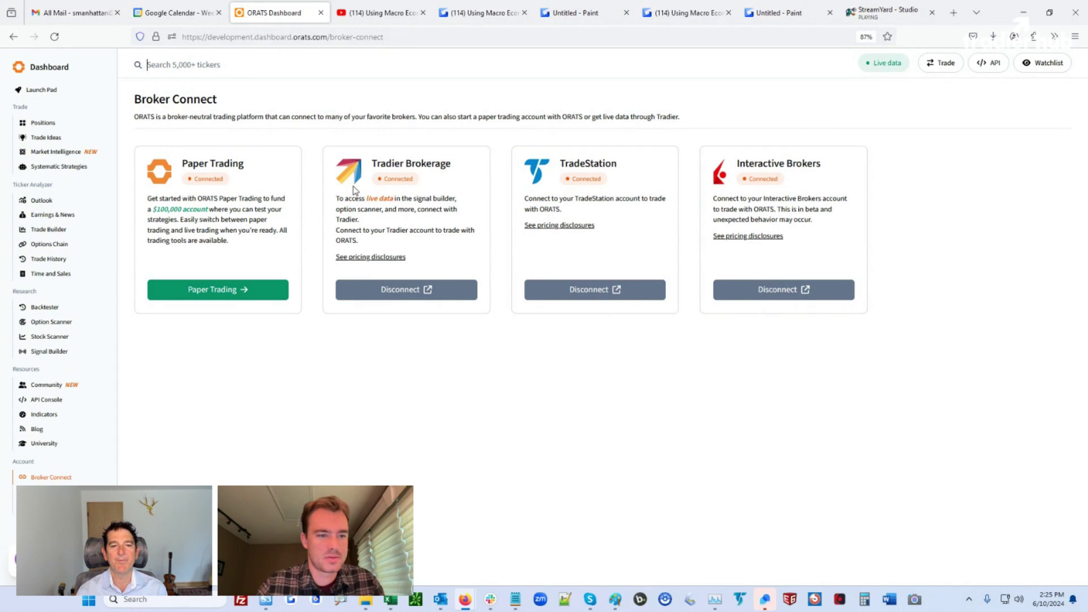
left_click_drag(367, 199, 398, 200)
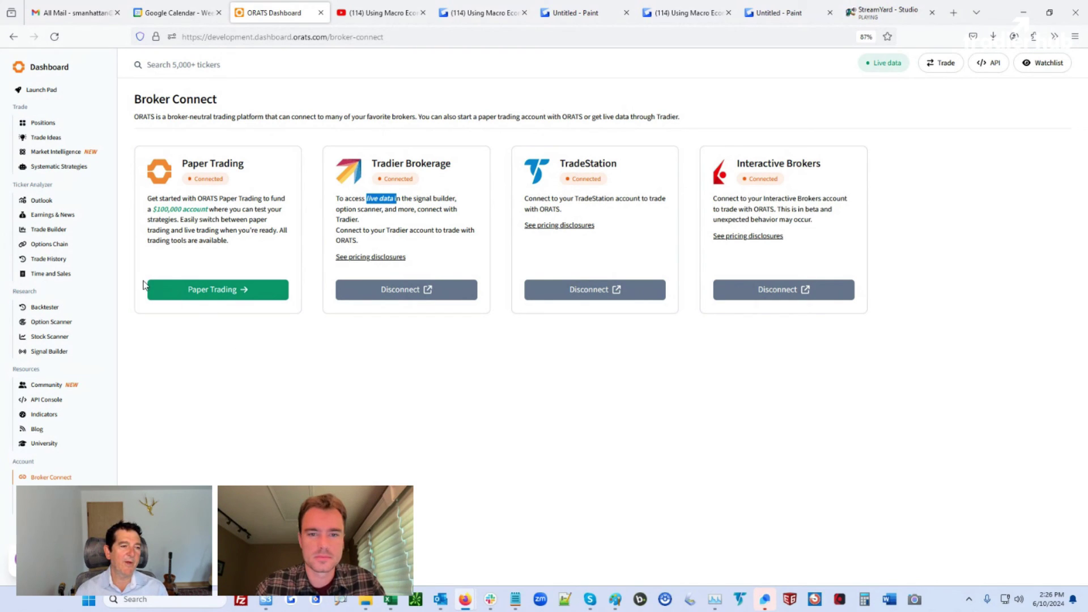
Open the saved scans in the option scanner and copy the link to the "Buy PUTS single names wotm" scan.
left_click(47, 324)
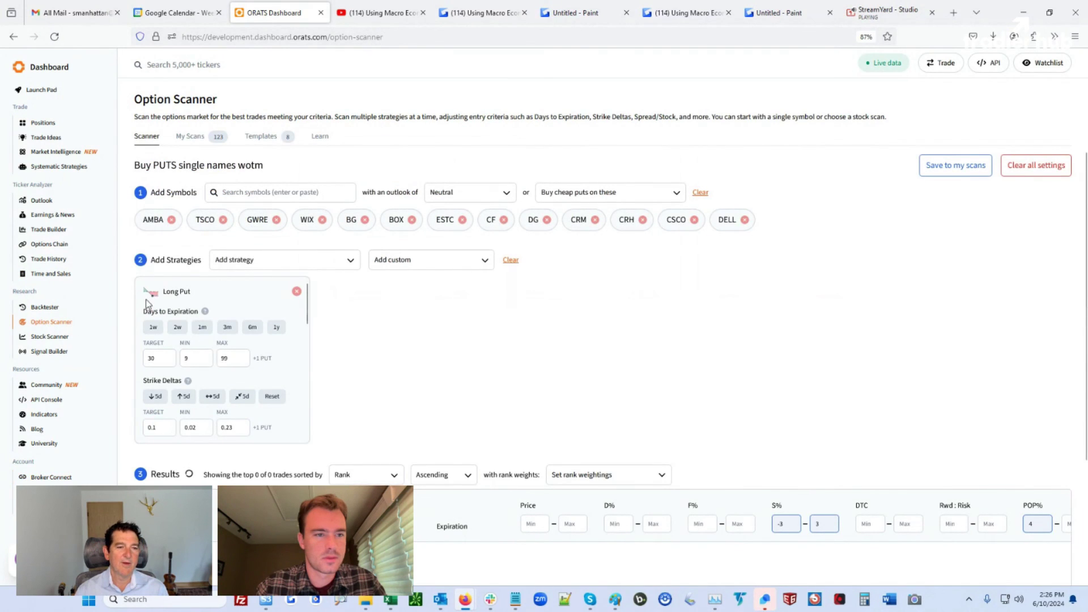
left_click(196, 141)
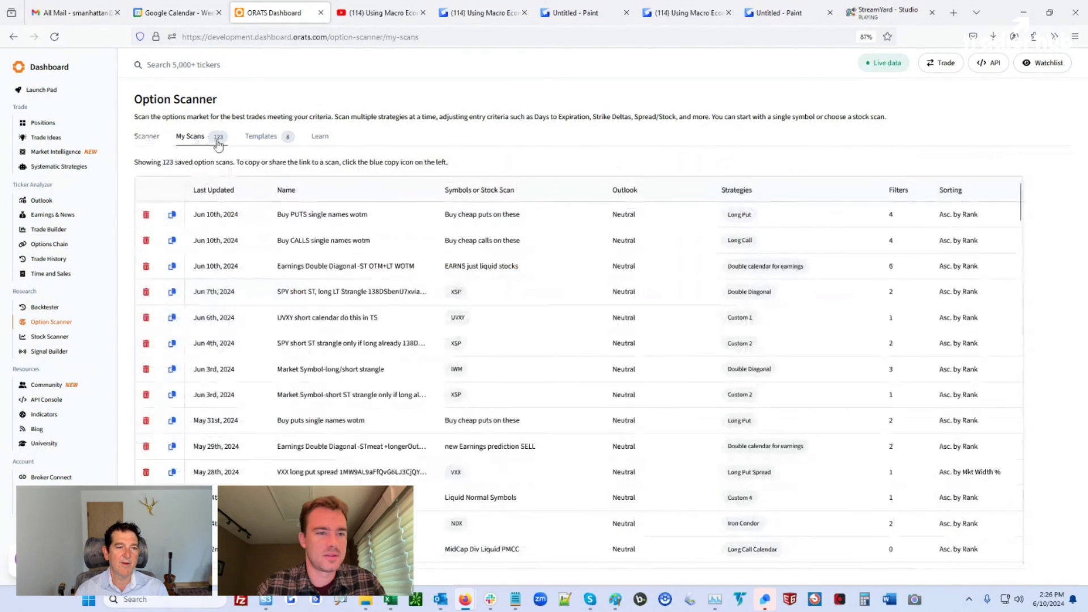
left_click(173, 217)
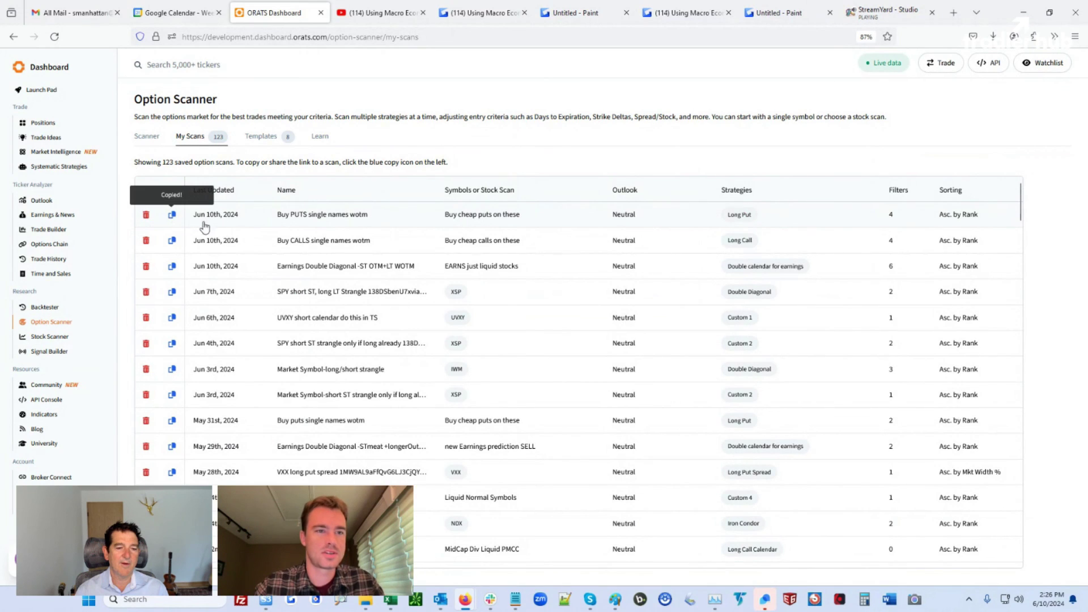
Paste the scan link into a new Notepad window, start a new line, and widen and move the window beside the scan list.
right_click(516, 602)
left_click(464, 528)
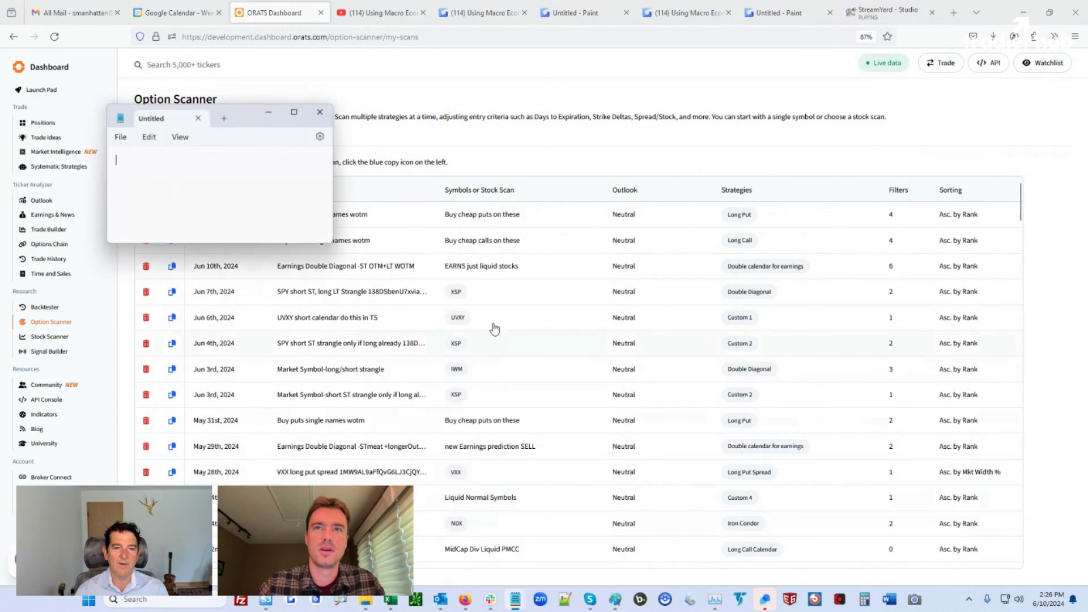
left_click_drag(335, 180, 672, 193)
key("ctrl+v")
key("Return")
left_click_drag(476, 121, 838, 204)
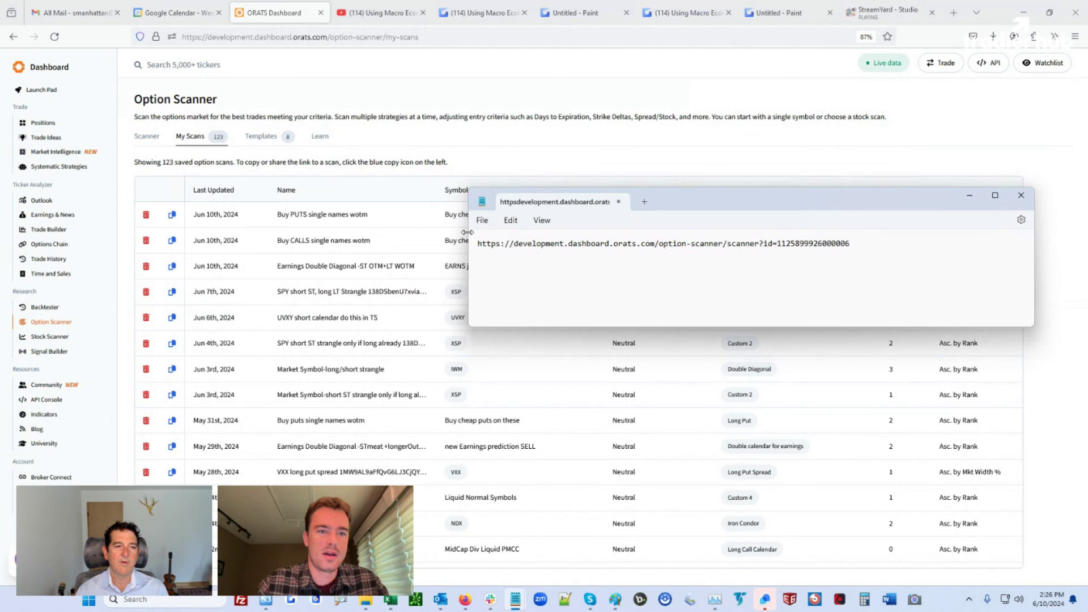
Copy the link to the "Buy CALLS single names wotm" scan onto the note's second line and highlight the id in each link.
left_click(172, 240)
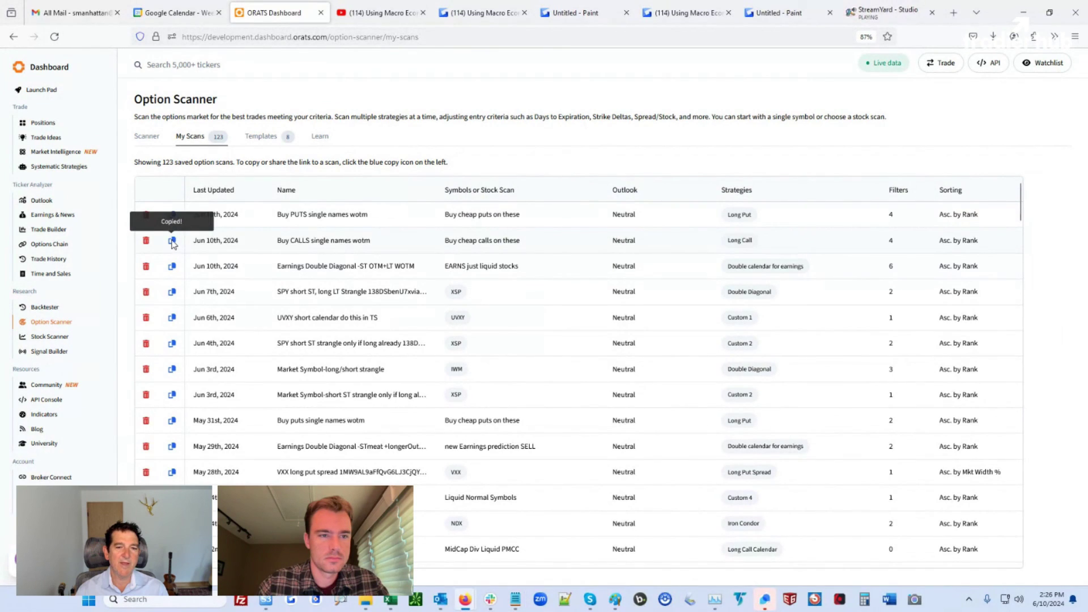
key("alt+Tab")
key("ctrl+v")
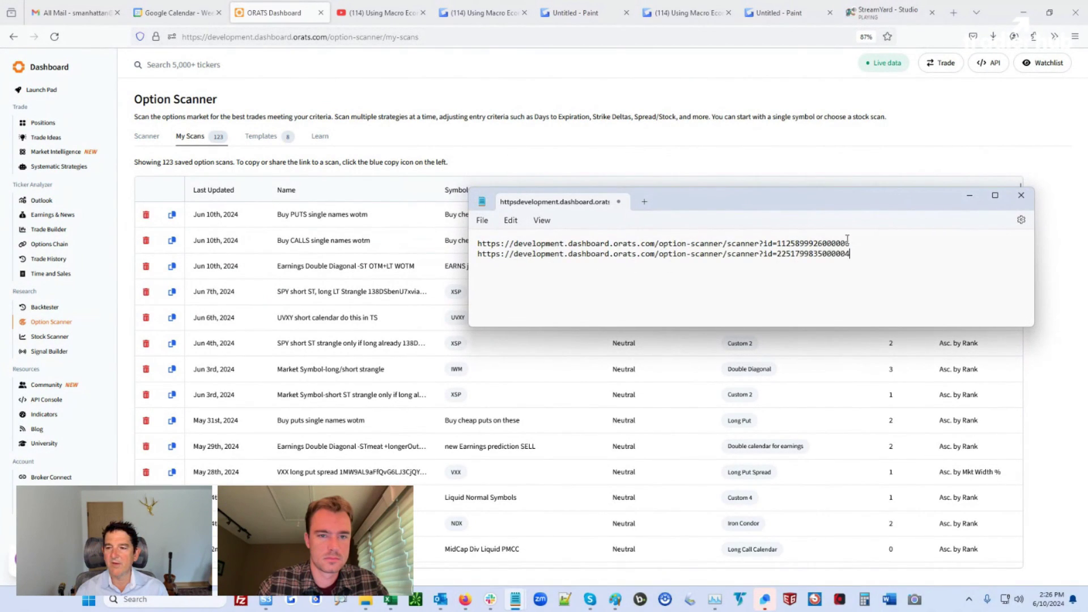
left_click_drag(860, 243, 763, 245)
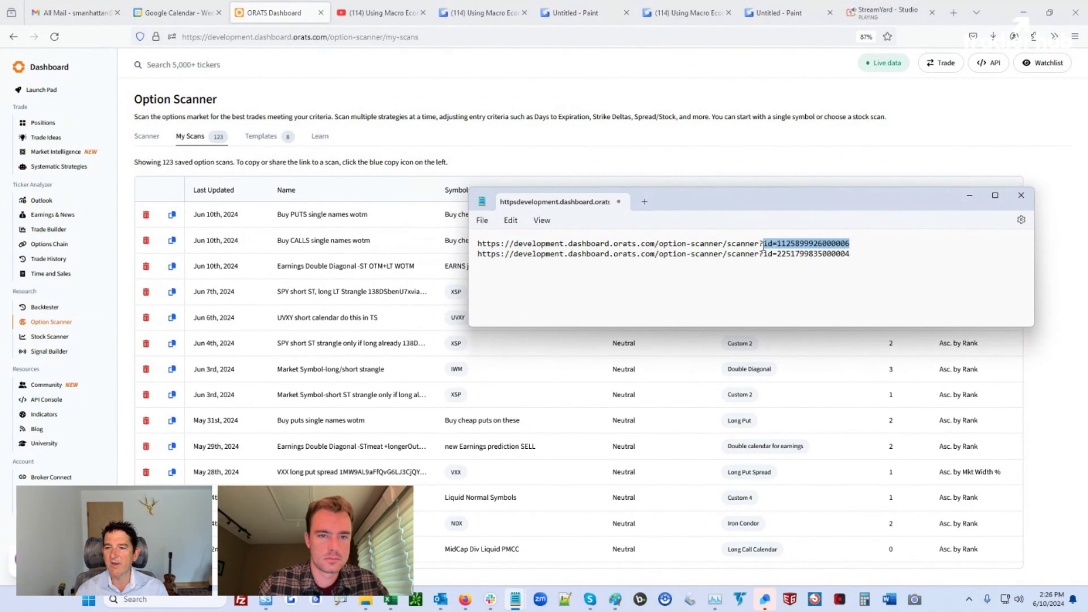
left_click_drag(854, 253, 763, 255)
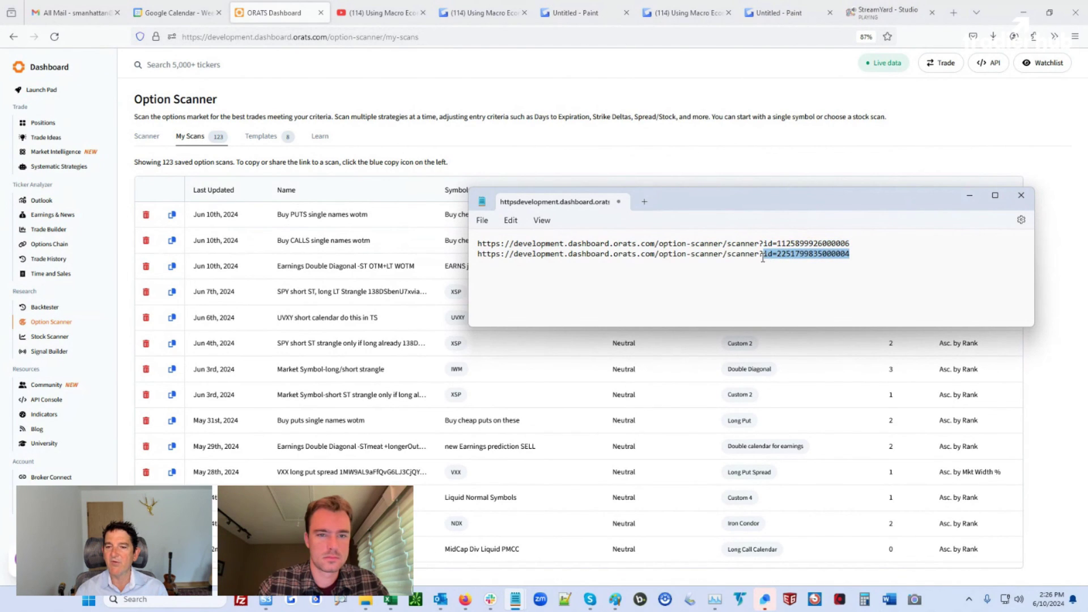
Open the shared link to the "Buy PUTS single names wotm" scan from the note in a new browser tab.
left_click_drag(853, 243, 508, 246)
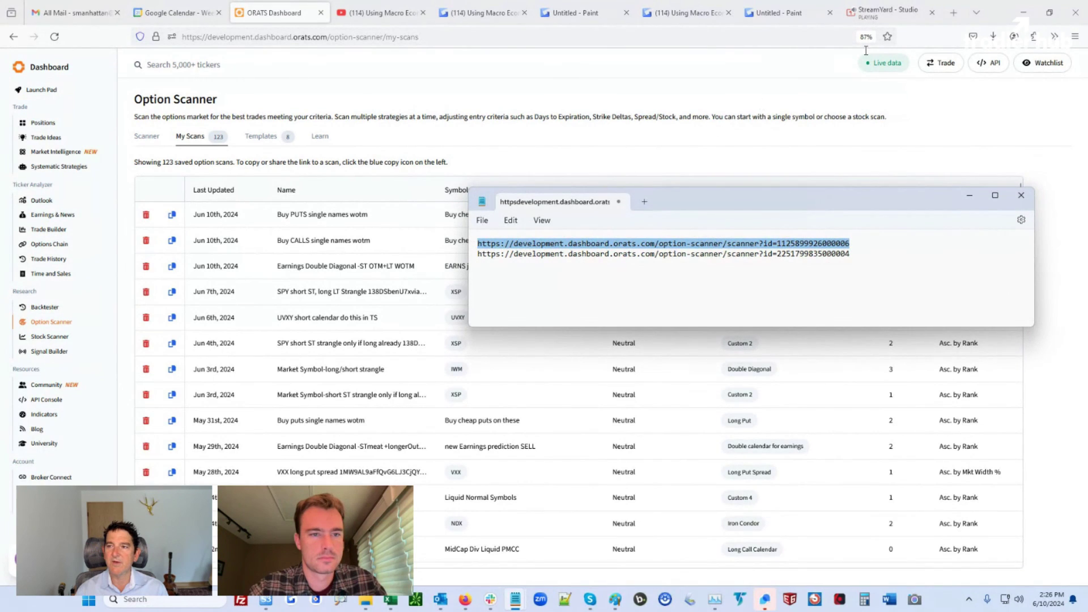
left_click(955, 18)
left_click(955, 19)
key("ctrl+v")
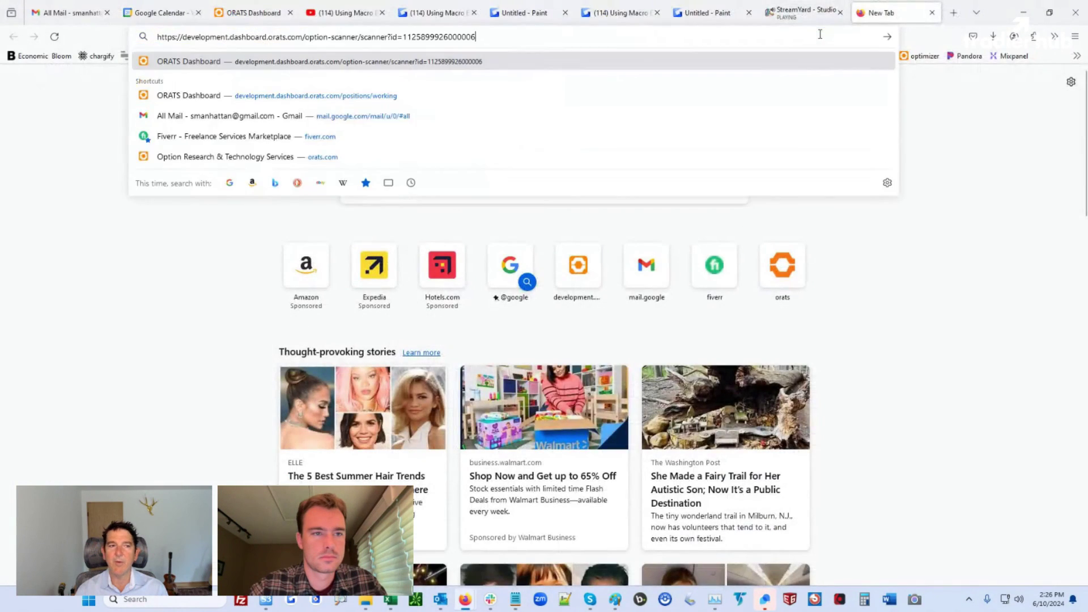
key("Return")
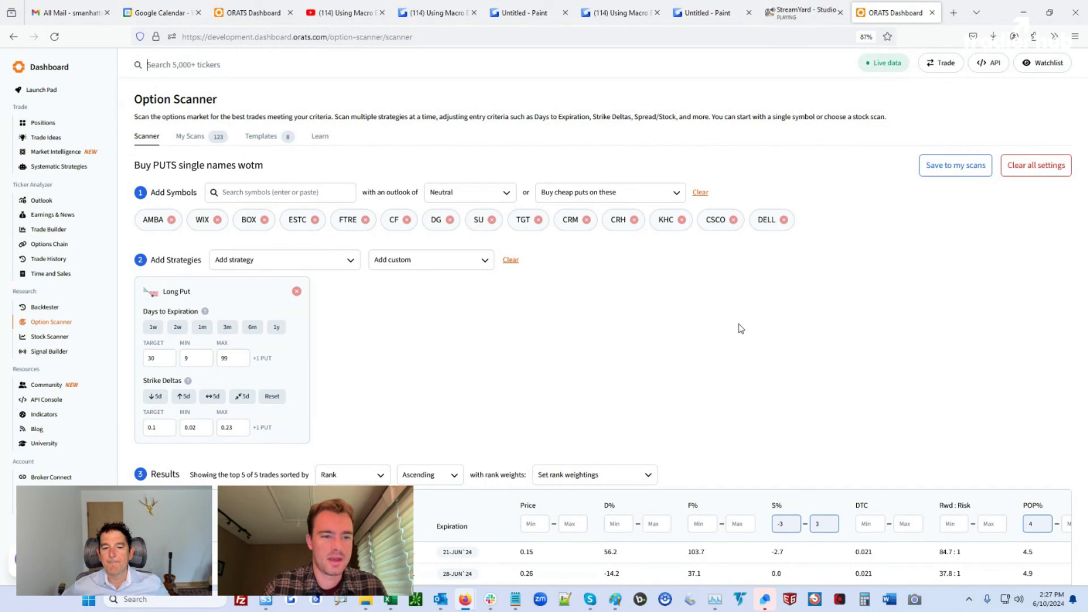
Open the ORATS community and look through the posts in the General forum.
left_click(49, 388)
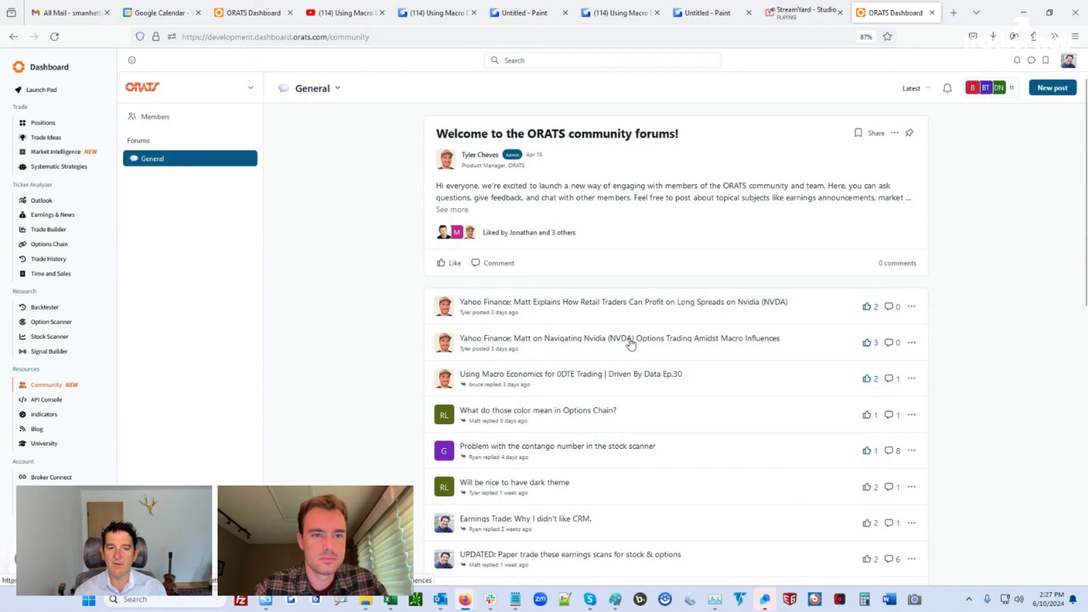
scroll(578, 352, "down", 7)
scroll(578, 379, "up", 7)
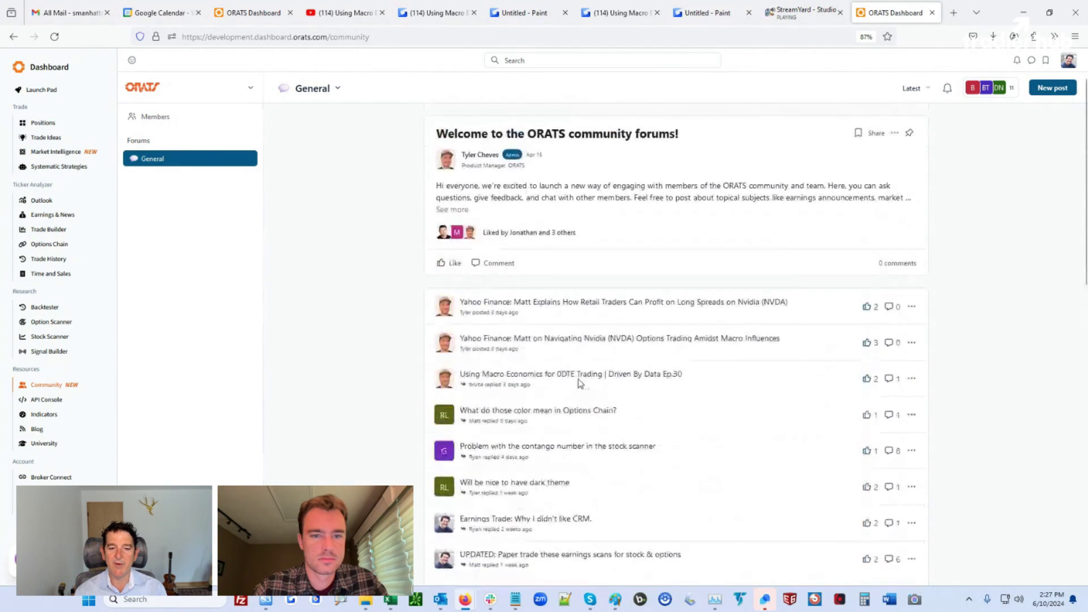